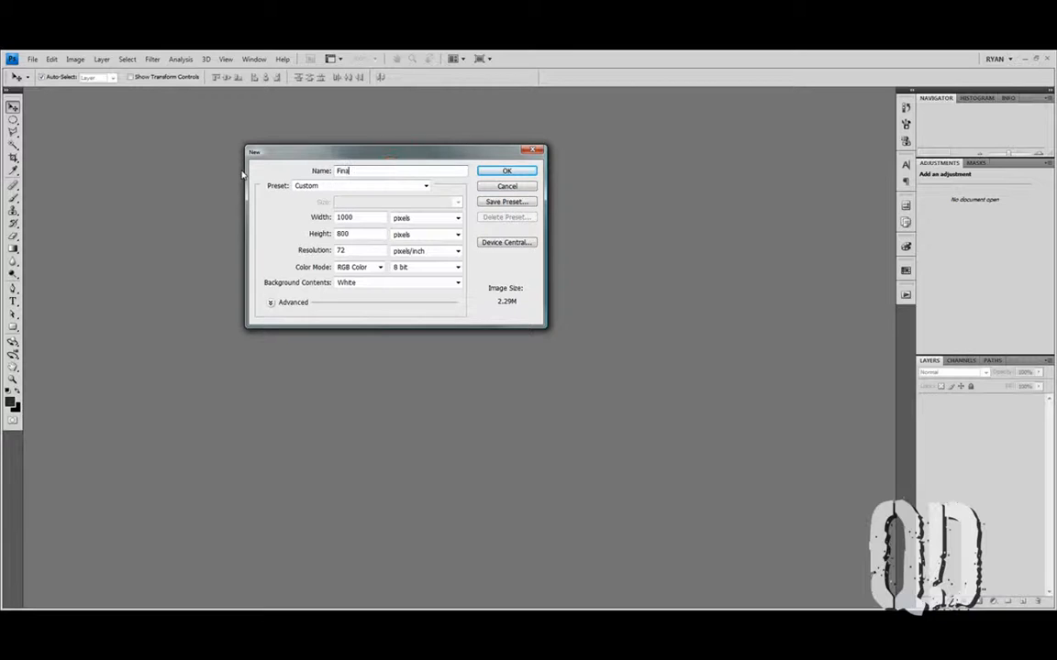
Step: Create a new 1000 × 800 pixel RGB document at 72 pixels/inch with a white background, named "Final Hour 4"
{"action": "type", "text": "l Hour 4"}
{"action": "key", "text": "Return"}
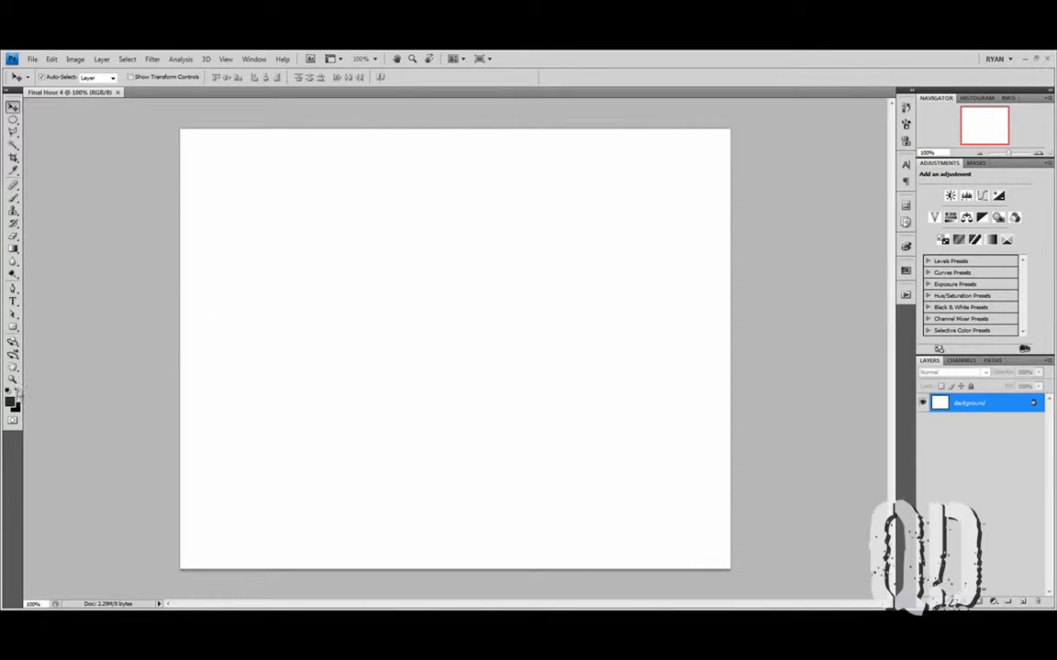
Step: Fill the background with a radial dark grey to black gradient centred in the upper middle of the canvas
{"action": "left_click", "coordinate": [13, 248]}
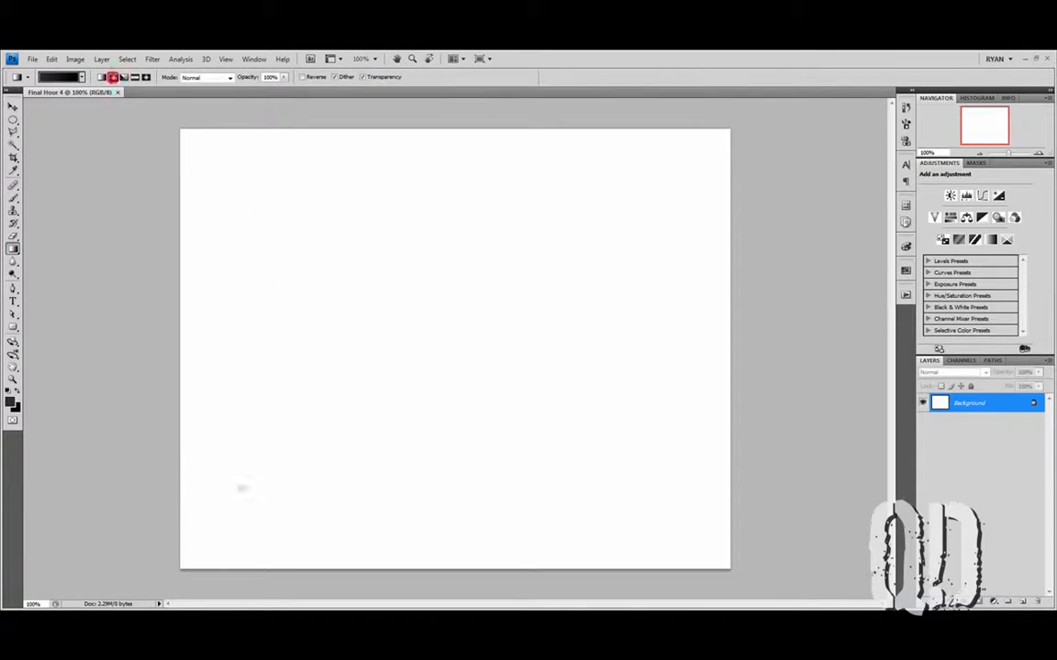
{"action": "left_click_drag", "start_coordinate": [259, 302], "coordinate": [722, 566]}
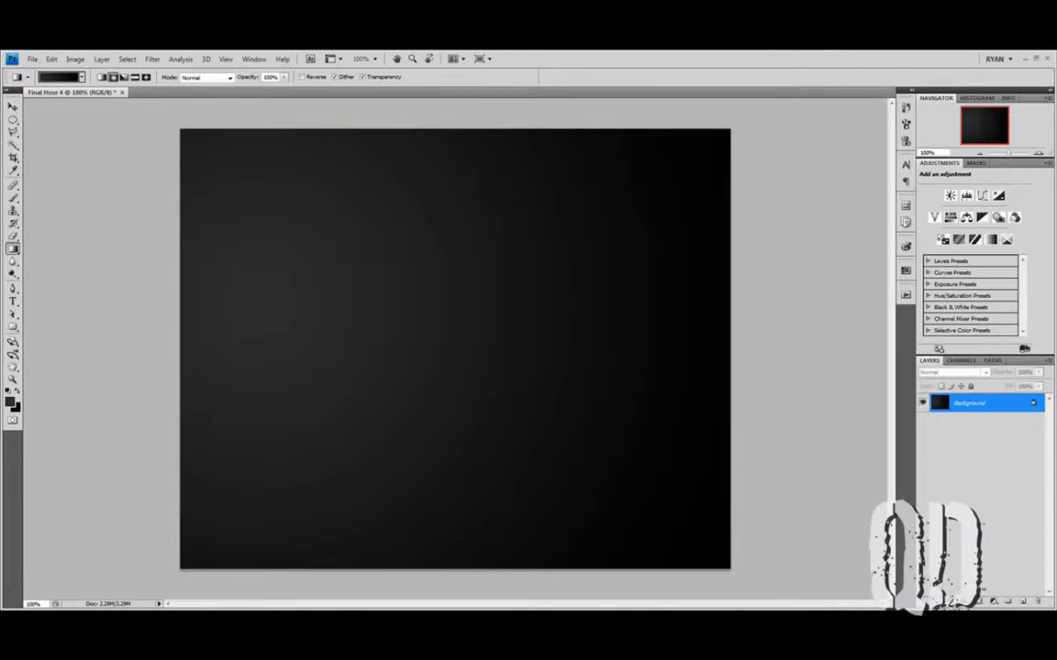
{"action": "left_click_drag", "start_coordinate": [449, 328], "coordinate": [741, 569]}
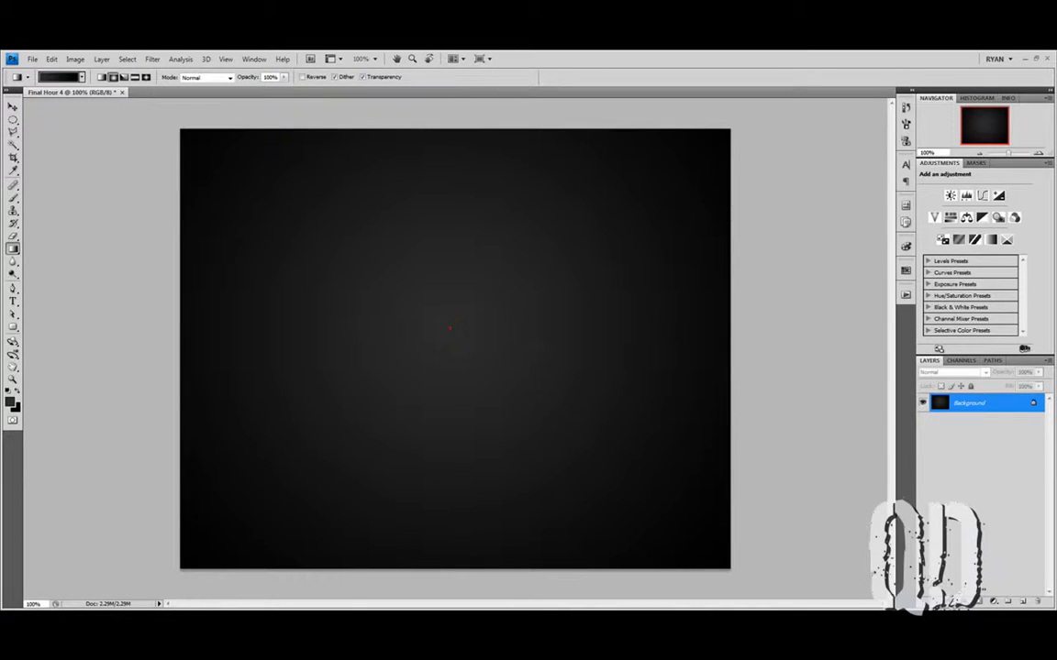
{"action": "left_click_drag", "start_coordinate": [433, 210], "coordinate": [820, 450]}
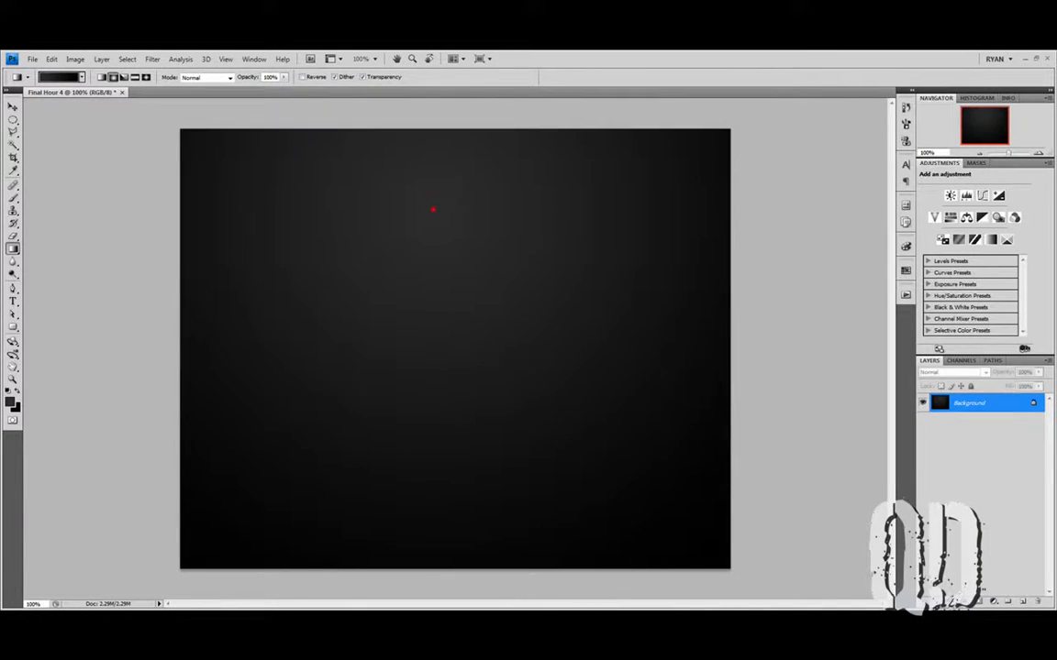
{"action": "key", "text": "v"}
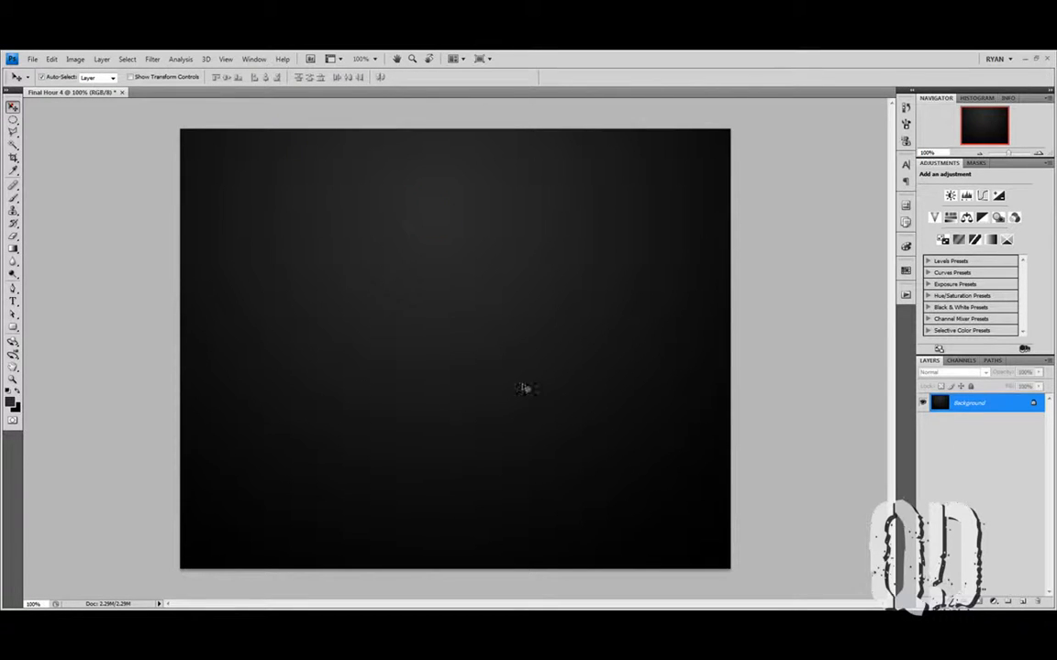
Step: Add a new layer, set the foreground colour to white, and place the text "FINAL HOUR" in Stencil Std Bold
{"action": "left_click", "coordinate": [1022, 603]}
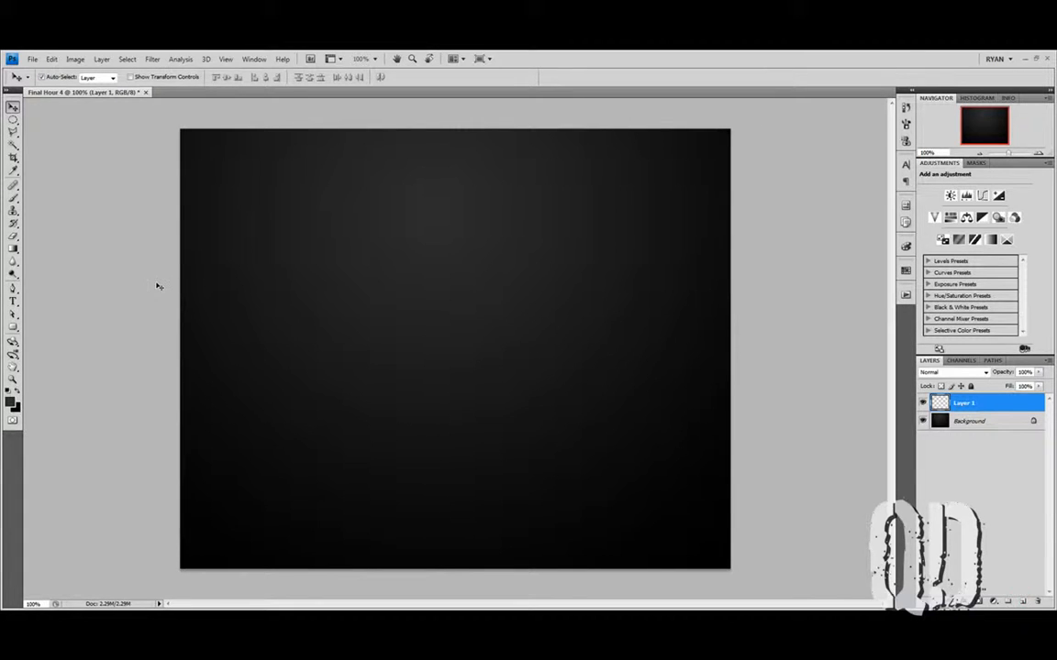
{"action": "left_click", "coordinate": [14, 301]}
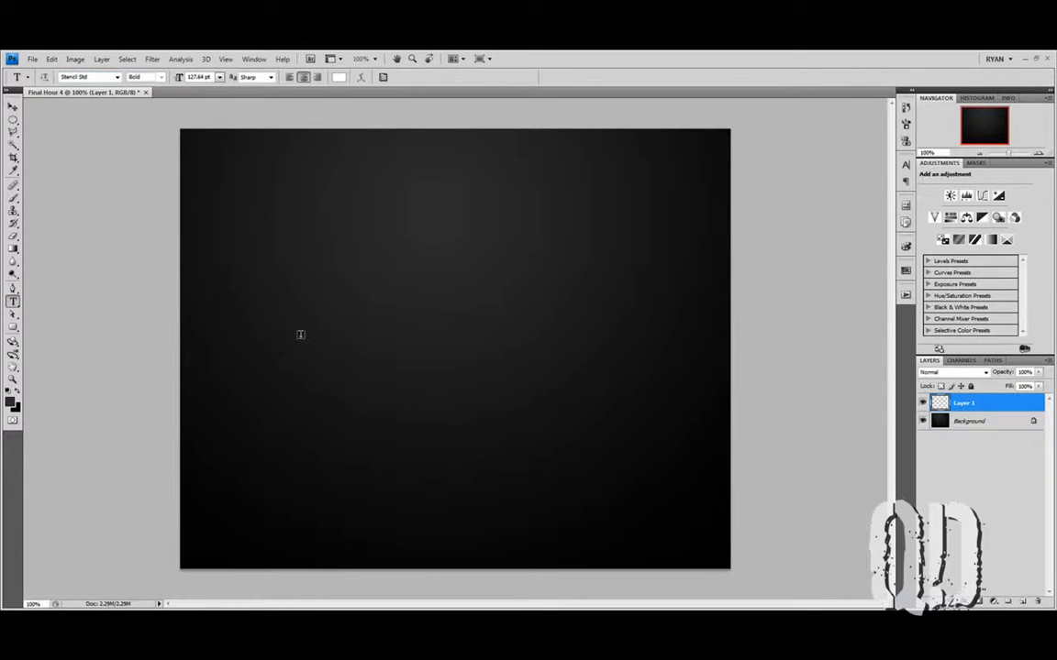
{"action": "left_click", "coordinate": [12, 404]}
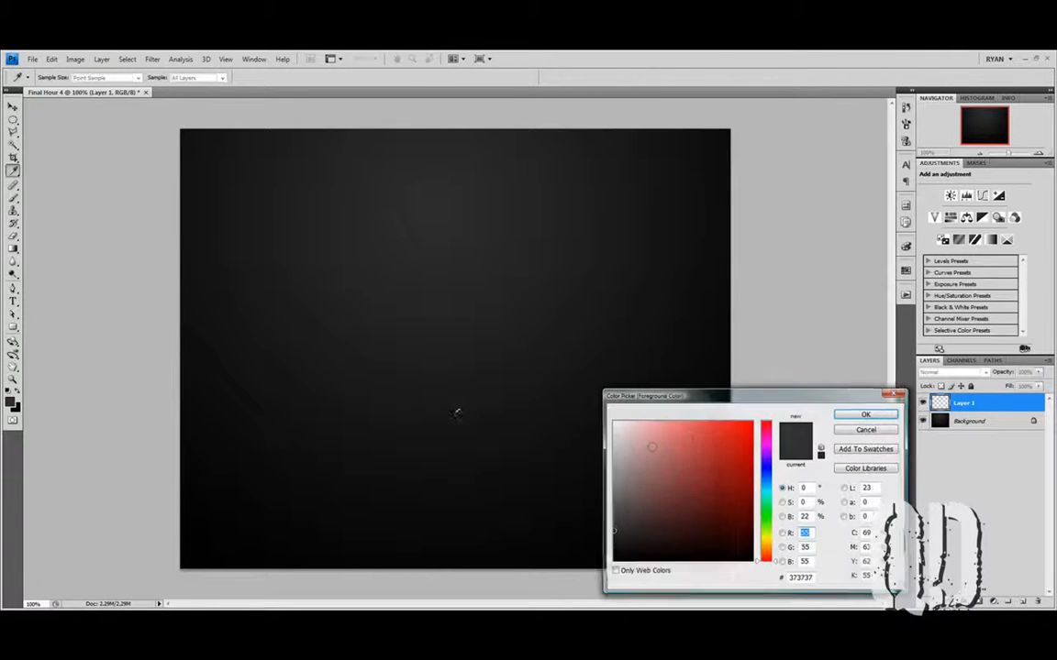
{"action": "left_click_drag", "start_coordinate": [655, 454], "coordinate": [577, 401]}
{"action": "left_click", "coordinate": [854, 414]}
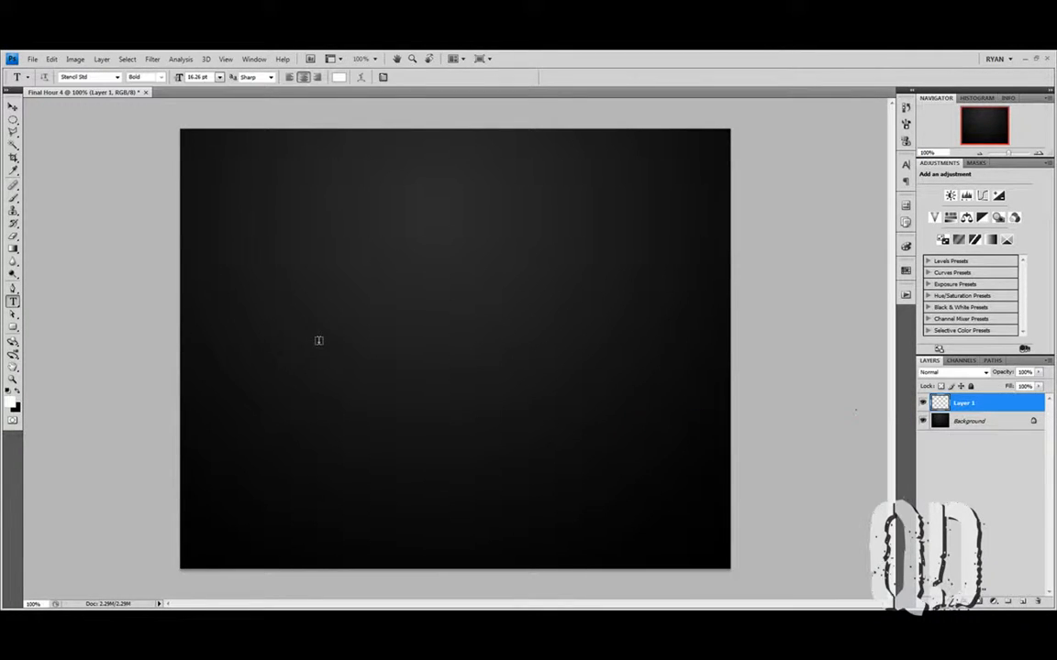
{"action": "left_click", "coordinate": [307, 338]}
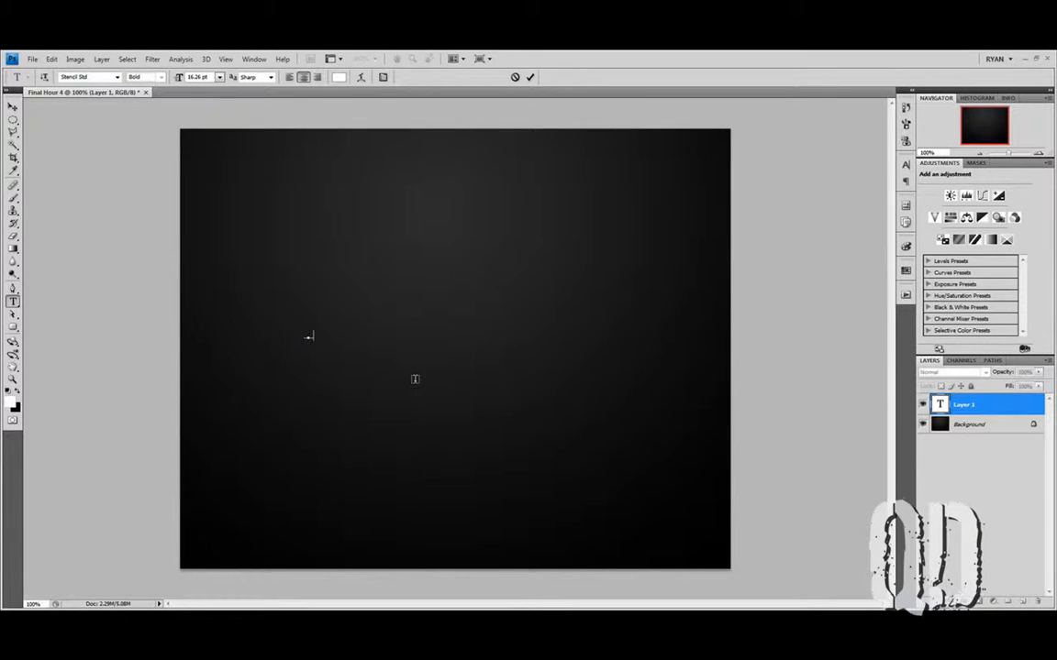
{"action": "type", "text": "FINAL HOUR"}
{"action": "left_click", "coordinate": [12, 108]}
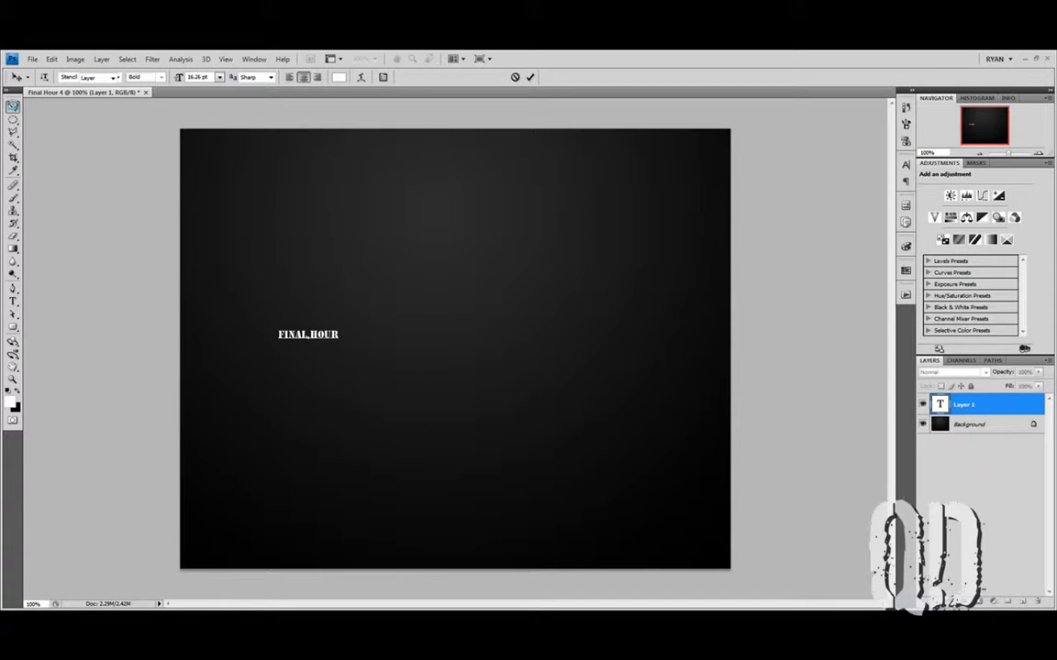
Step: Scale the FINAL HOUR text up proportionally to about 743% and centre it on the canvas
{"action": "key", "text": "ctrl+t"}
{"action": "left_click_drag", "start_coordinate": [346, 328], "coordinate": [710, 198]}
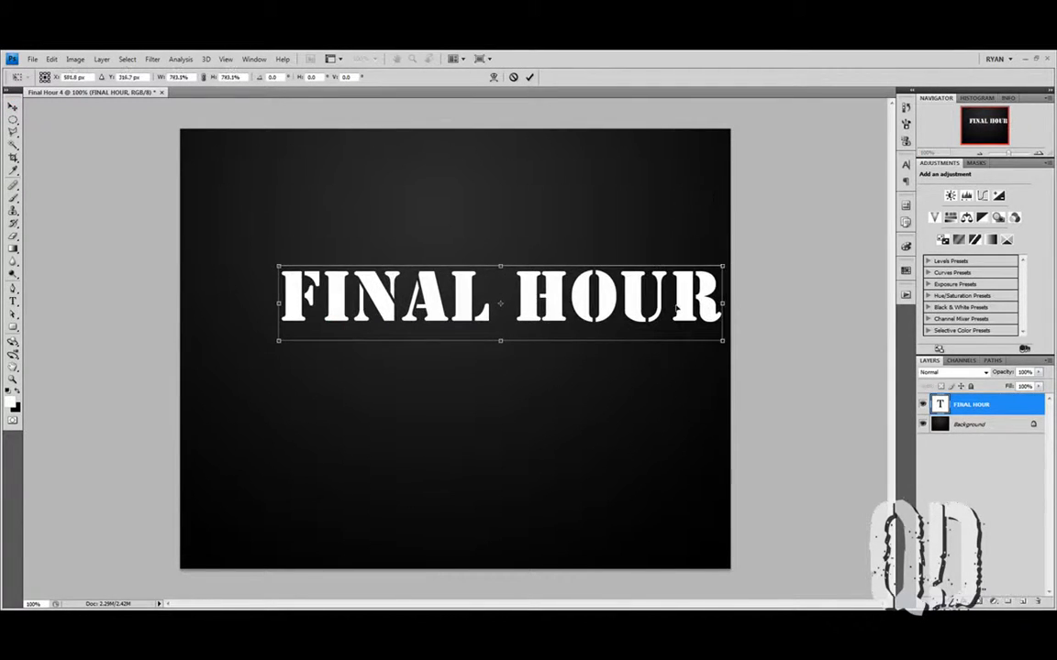
{"action": "left_click_drag", "start_coordinate": [678, 315], "coordinate": [647, 343]}
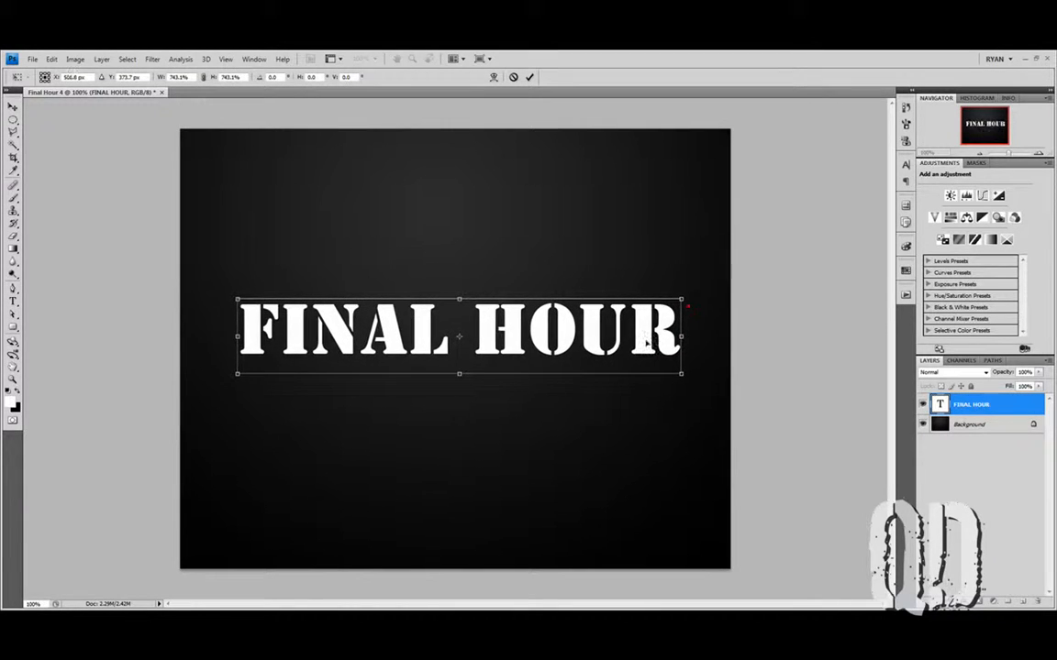
{"action": "key", "text": "Return"}
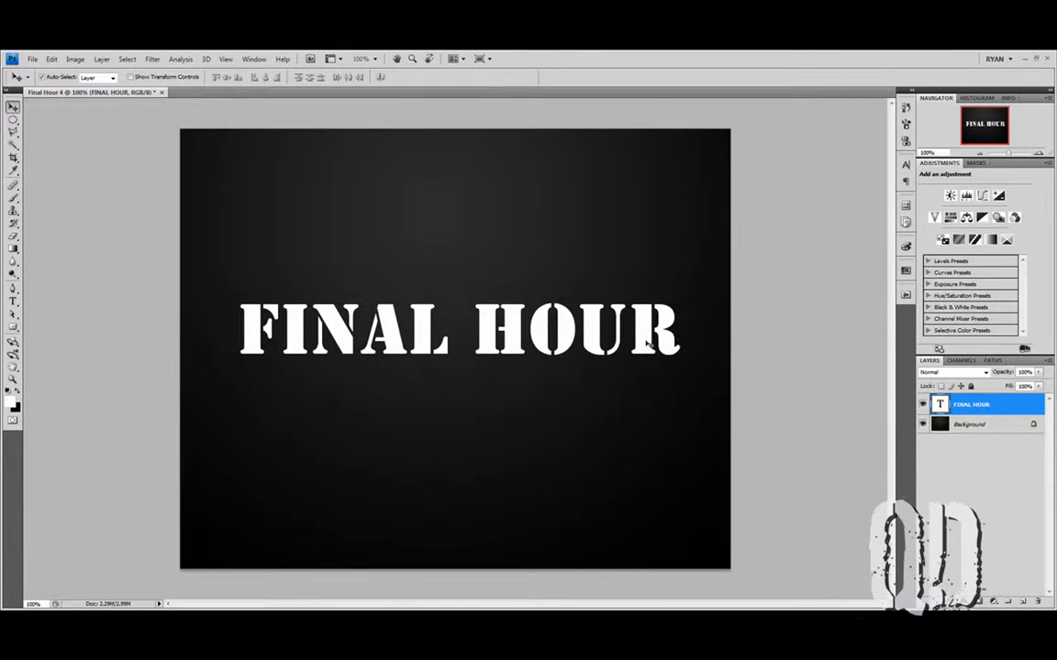
{"action": "left_click_drag", "start_coordinate": [647, 338], "coordinate": [648, 350]}
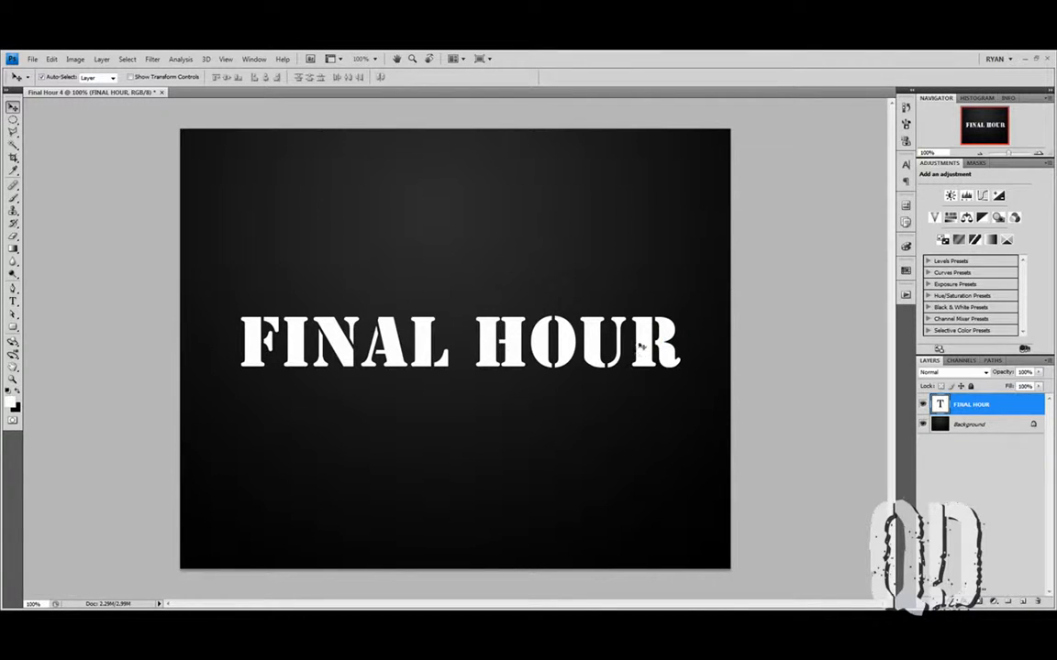
{"action": "left_click_drag", "start_coordinate": [648, 344], "coordinate": [644, 339]}
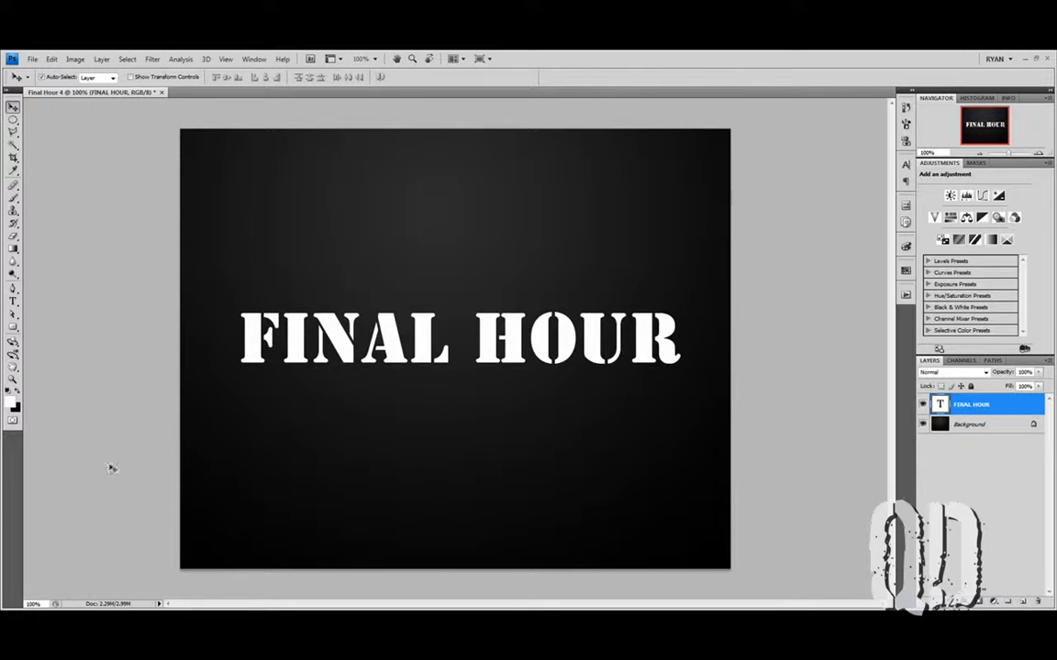
Step: Switch to Firefox and search Google Images for "rust"
{"action": "mouse_move", "coordinate": [207, 57]}
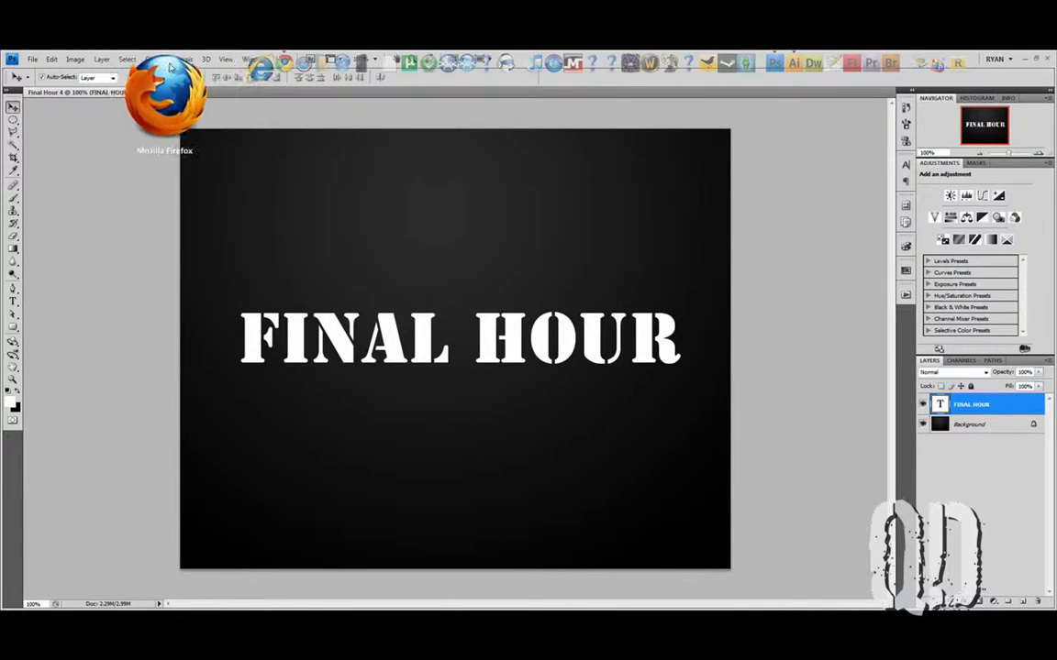
{"action": "left_click", "coordinate": [170, 66]}
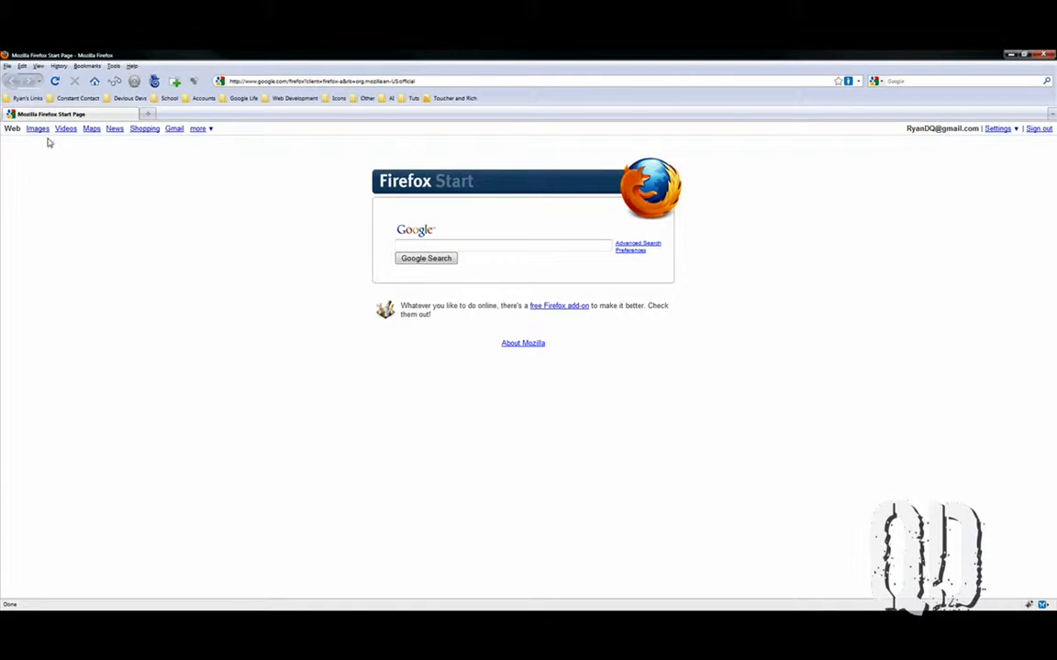
{"action": "left_click", "coordinate": [37, 130]}
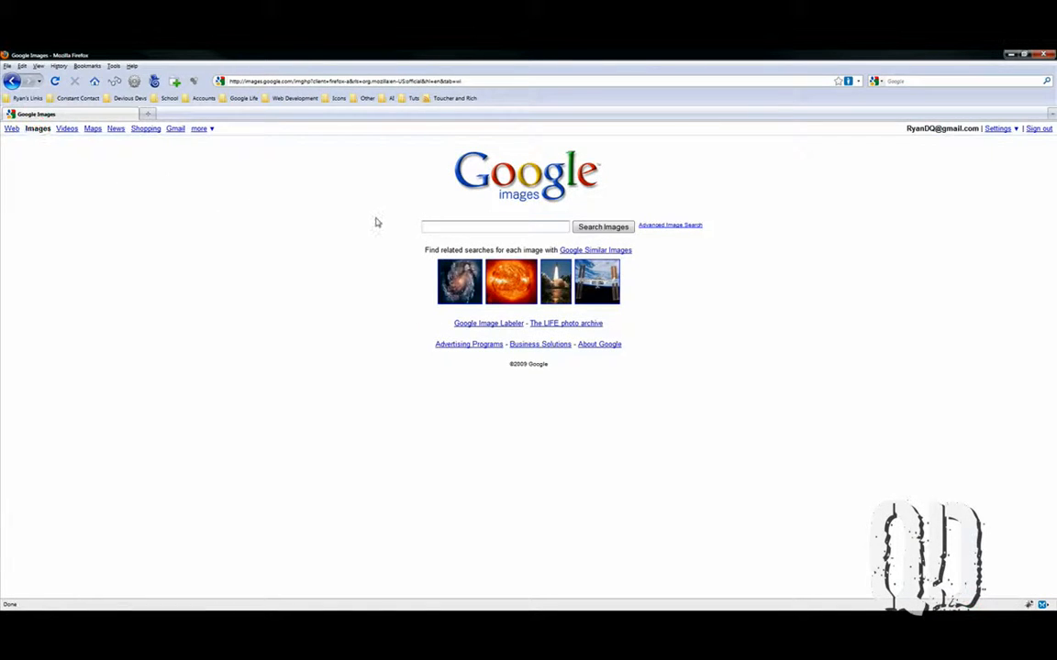
{"action": "type", "text": "rust"}
{"action": "key", "text": "Return"}
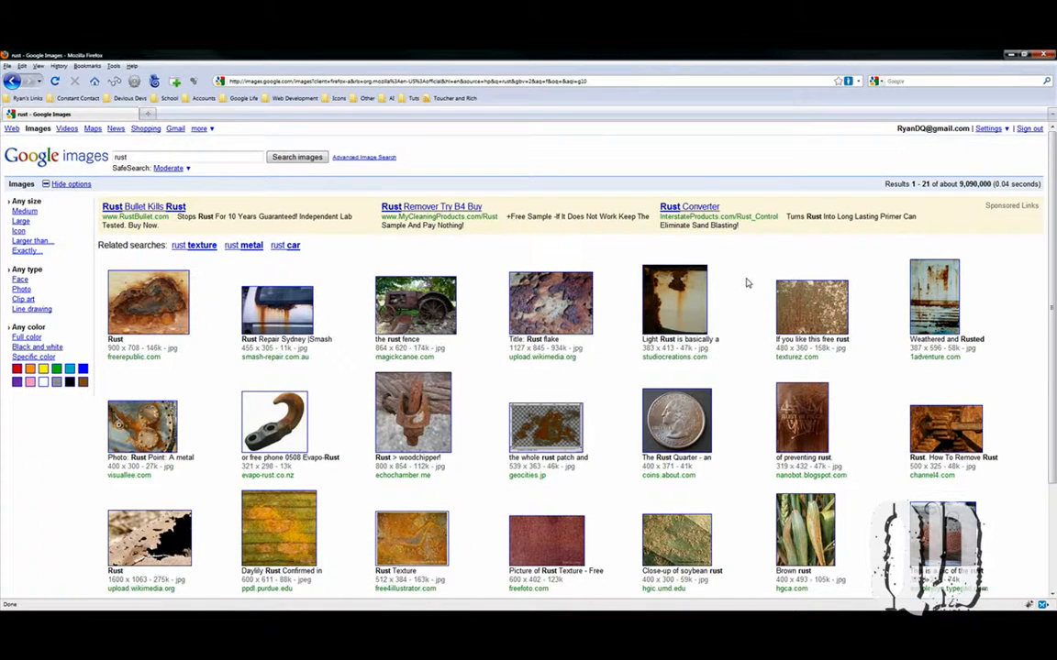
Step: Copy the full-size texturez.com rust and paint texture and paste it into the Final Hour 4 document in Photoshop
{"action": "left_click", "coordinate": [803, 307]}
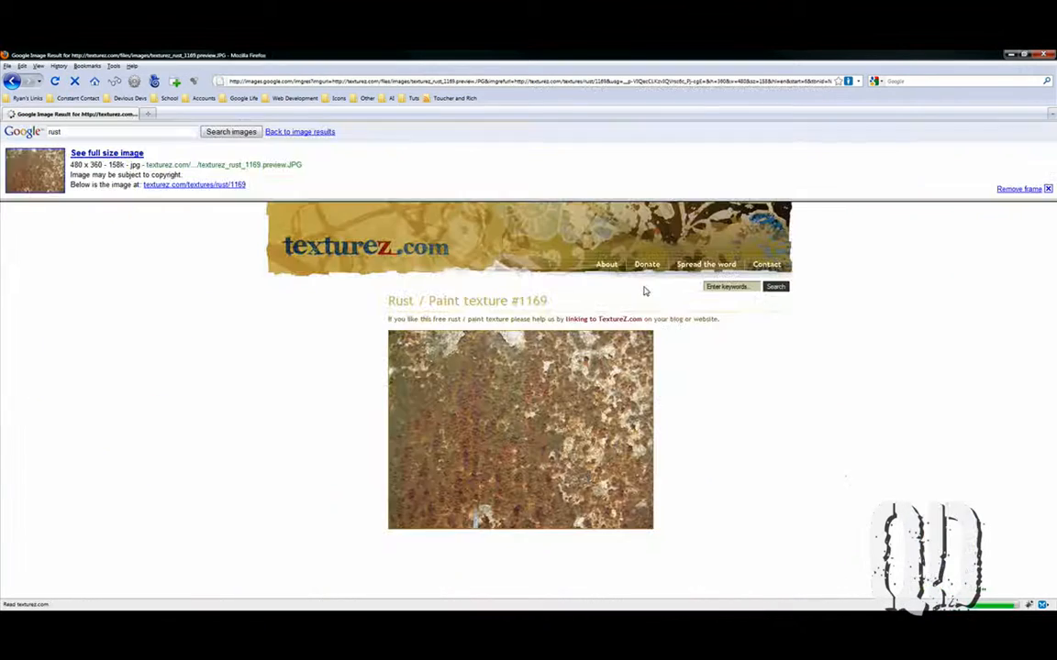
{"action": "left_click", "coordinate": [28, 152]}
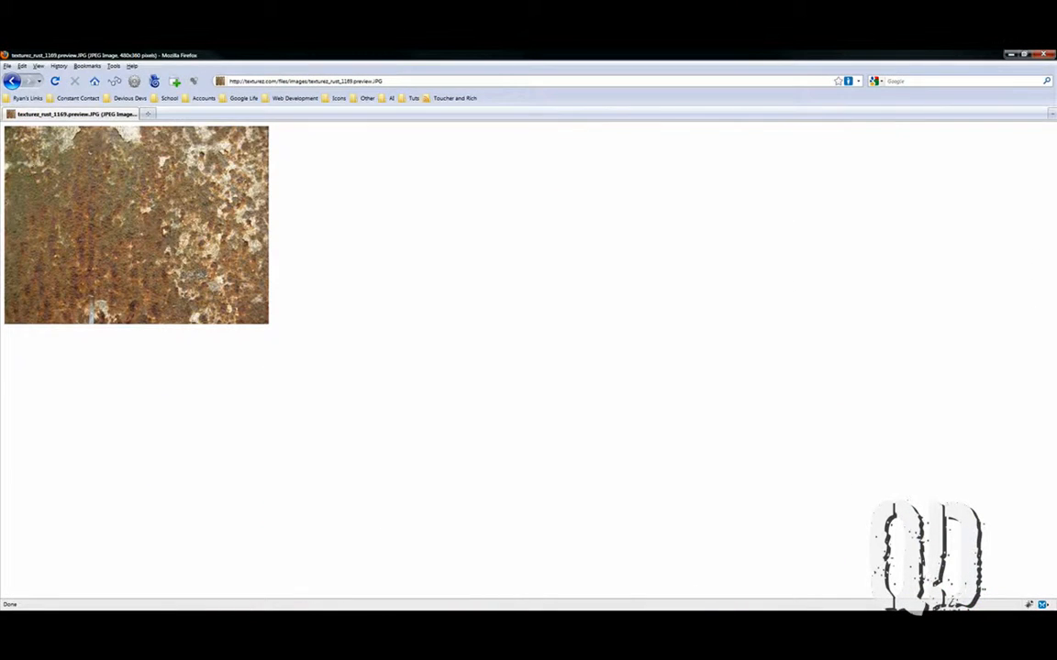
{"action": "right_click", "coordinate": [160, 205]}
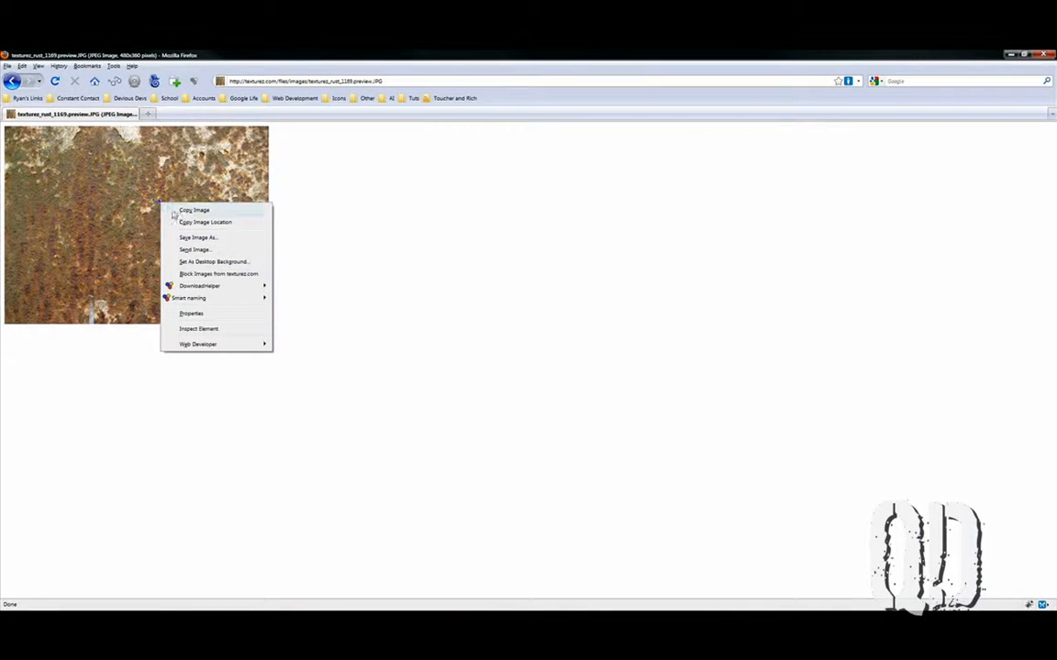
{"action": "left_click", "coordinate": [181, 213]}
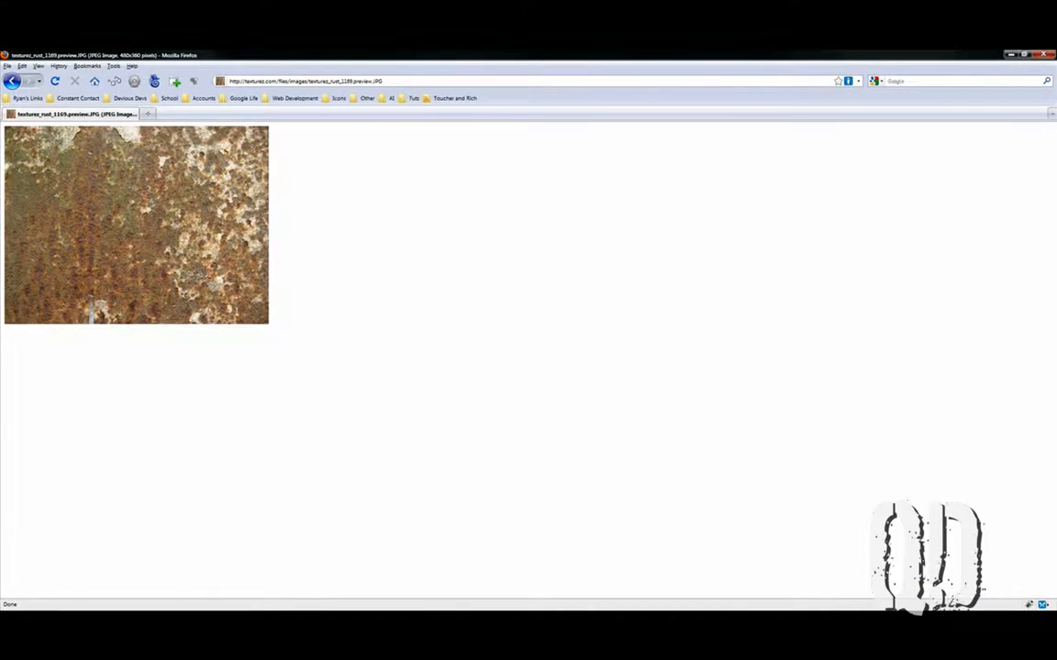
{"action": "left_click", "coordinate": [273, 622]}
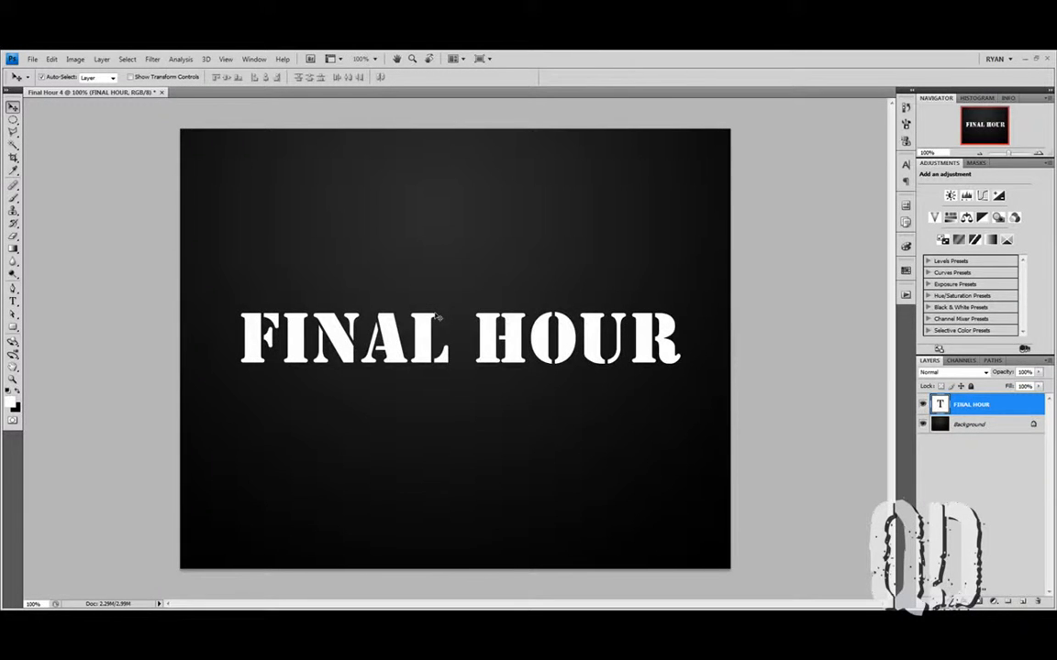
{"action": "key", "text": "ctrl+v"}
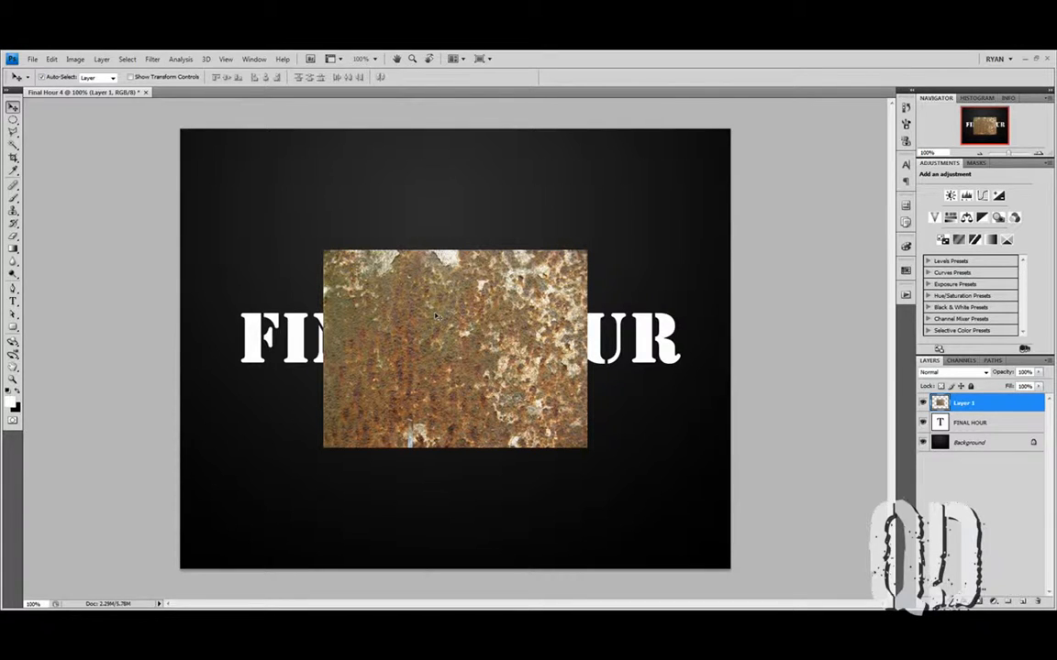
Step: Select the pasted texture's pixels and define them as a pattern named "Rust"
{"action": "left_click", "coordinate": [941, 404], "text": "ctrl"}
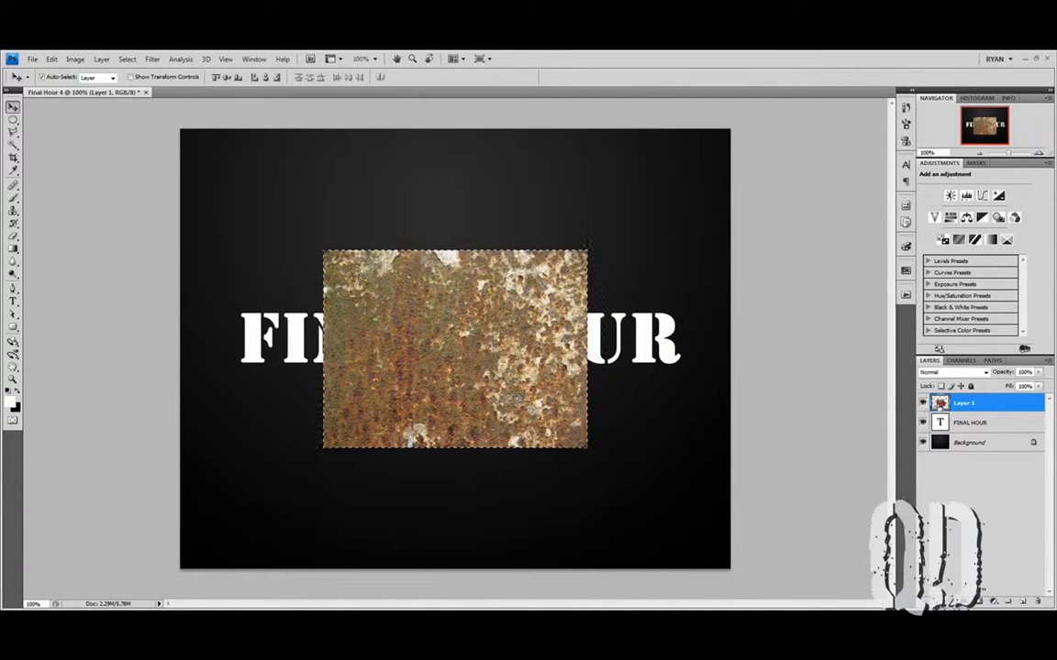
{"action": "left_click", "coordinate": [52, 59]}
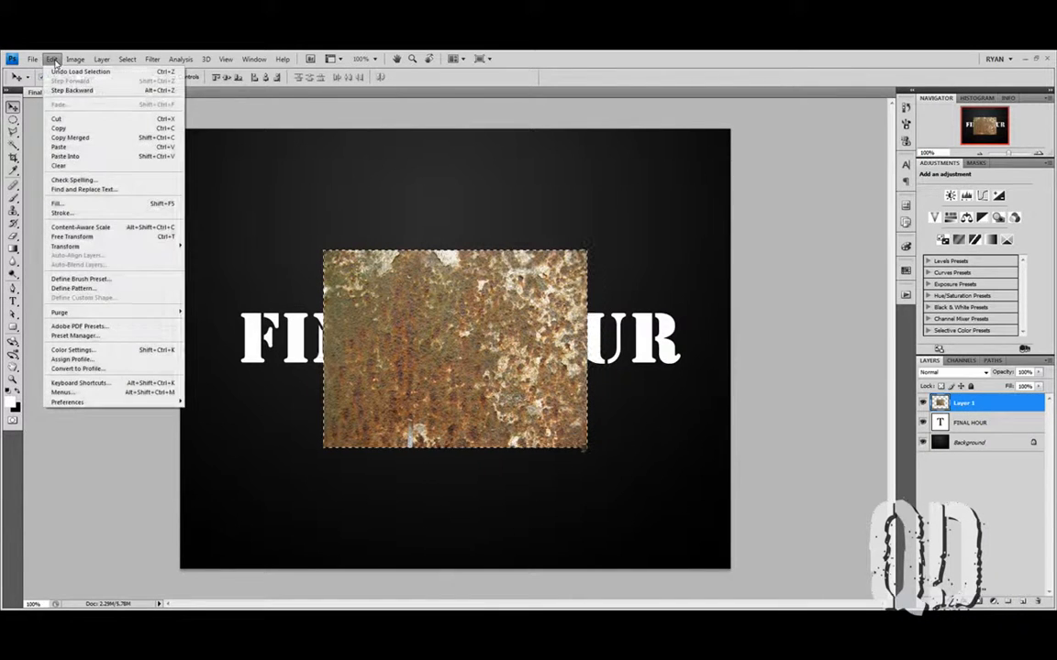
{"action": "left_click", "coordinate": [129, 291]}
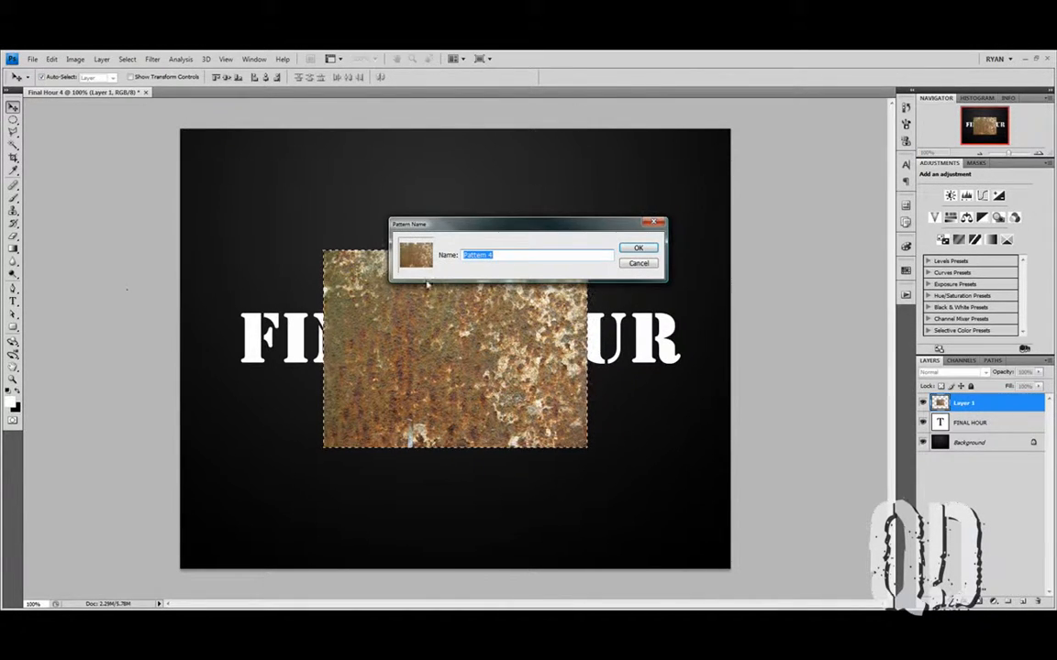
{"action": "type", "text": "Rust"}
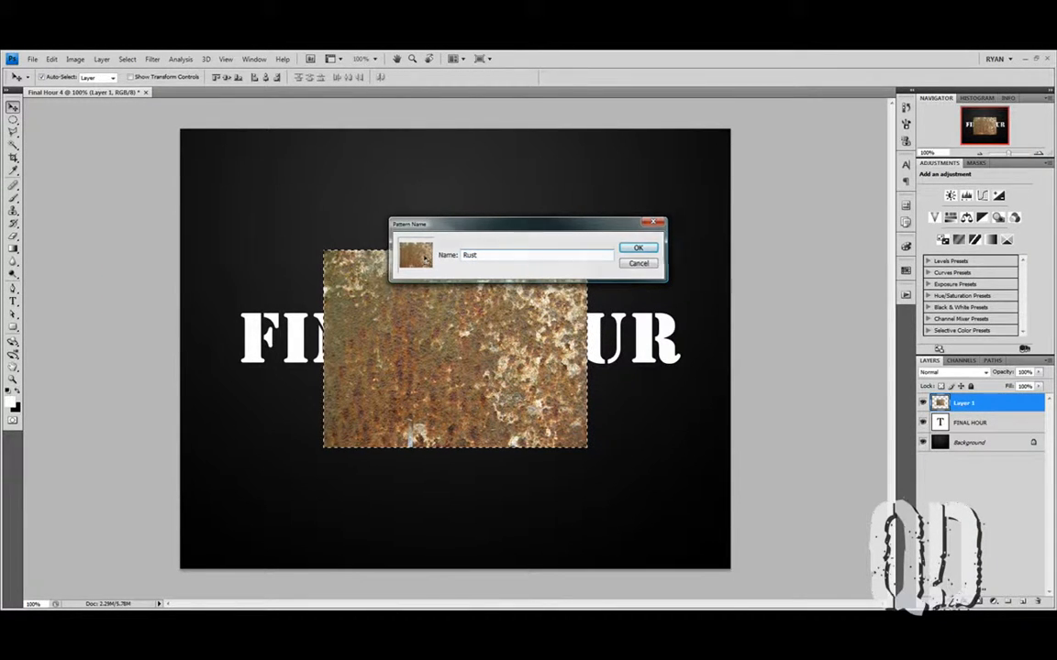
{"action": "key", "text": "Return"}
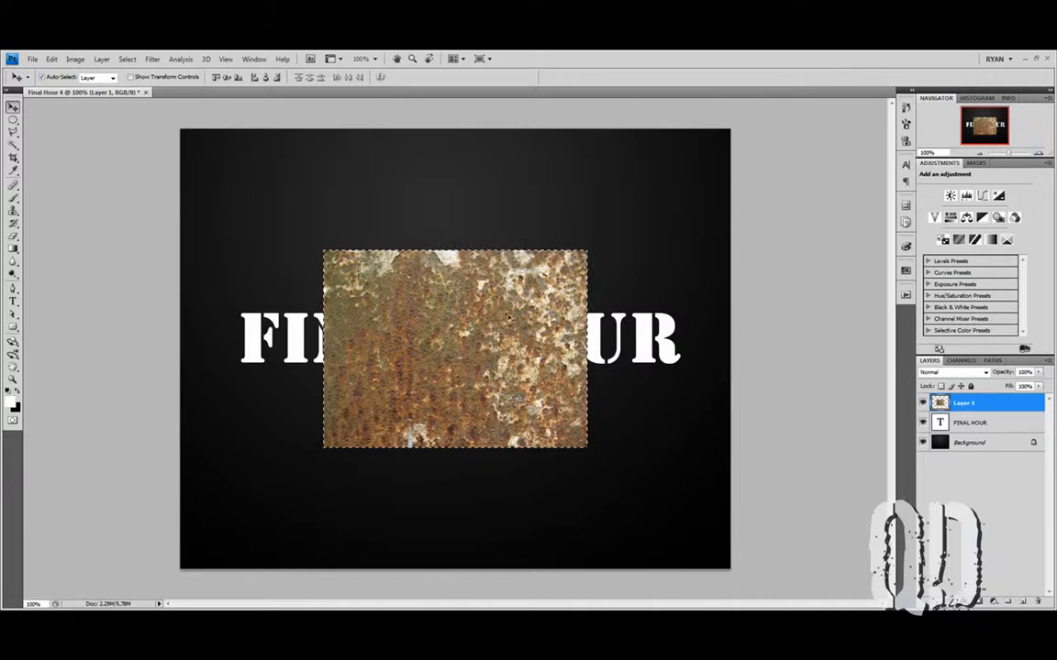
Step: Deselect the texture and delete its layer, leaving the text and background layers
{"action": "key", "text": "m"}
{"action": "left_click", "coordinate": [136, 181]}
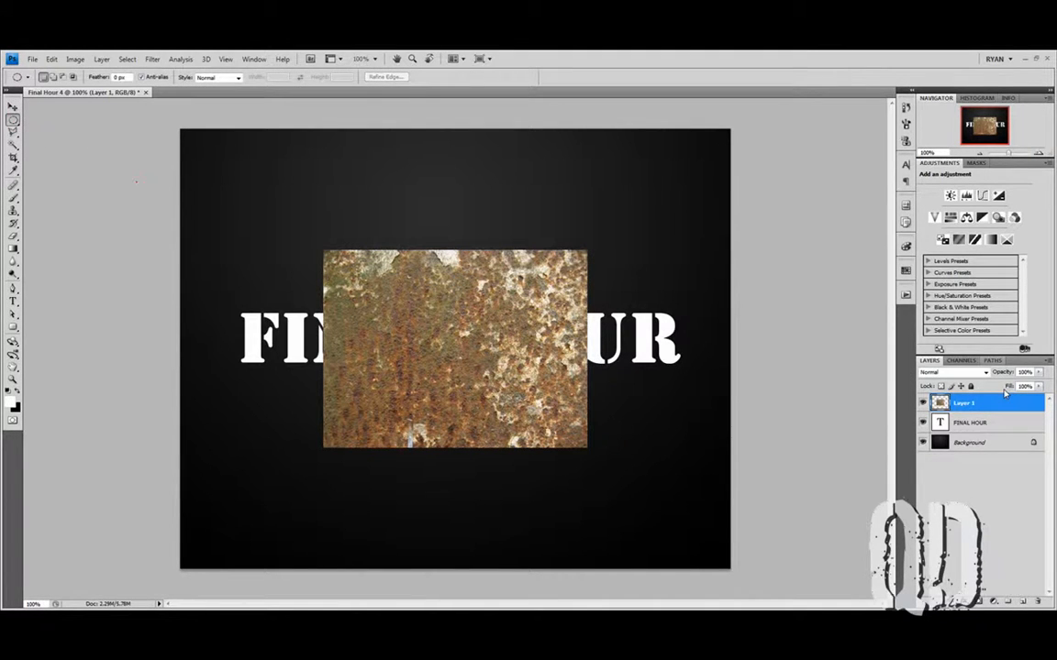
{"action": "left_click_drag", "start_coordinate": [1008, 407], "coordinate": [1037, 601]}
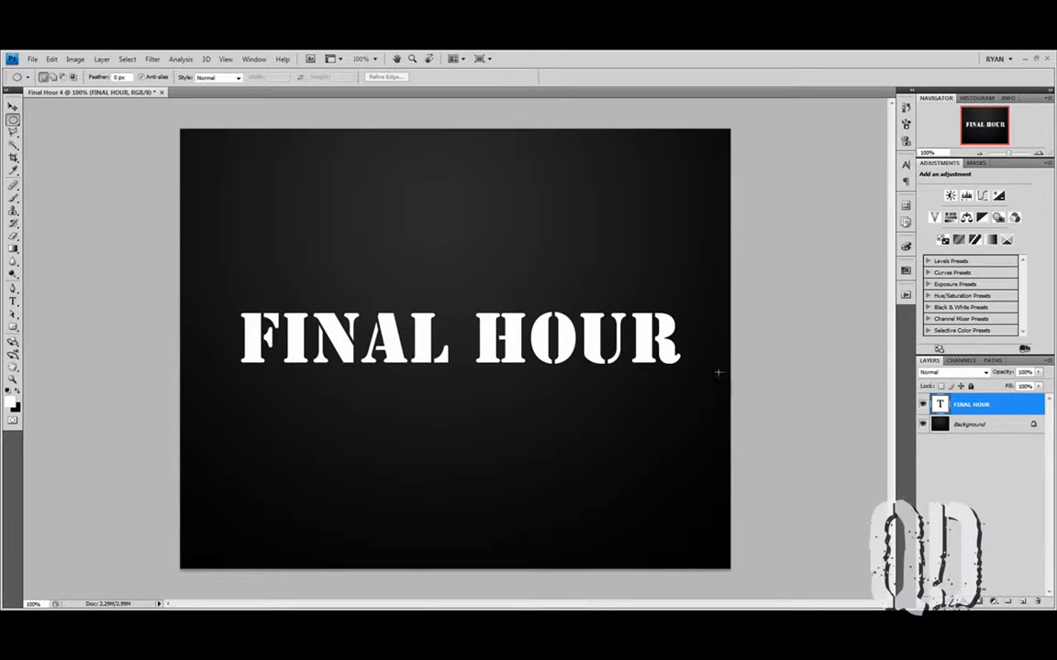
Step: Set the Paint Bucket to fill with the Rust pattern and try filling the FINAL HOUR text layer
{"action": "left_click", "coordinate": [13, 247]}
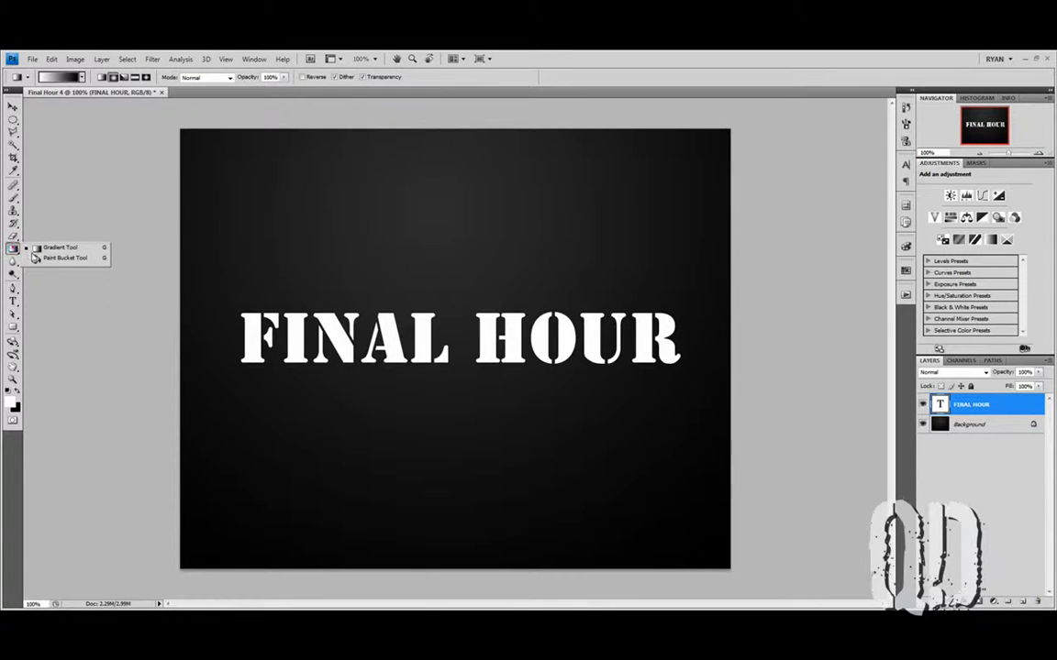
{"action": "left_click", "coordinate": [37, 258]}
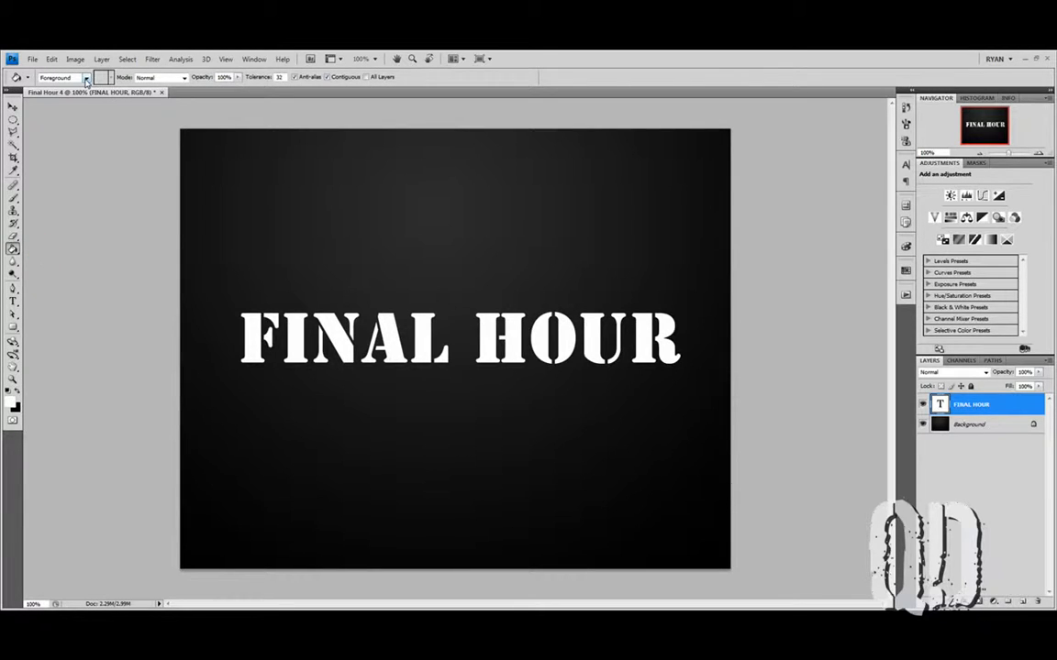
{"action": "left_click", "coordinate": [83, 79]}
{"action": "left_click", "coordinate": [48, 95]}
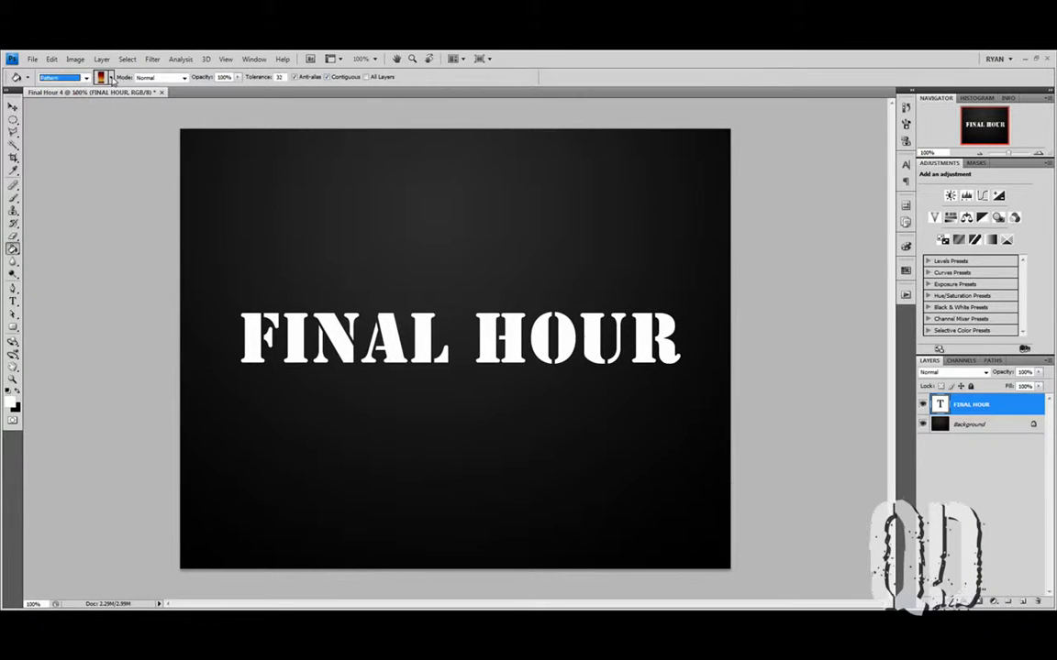
{"action": "left_click", "coordinate": [102, 77]}
{"action": "left_click", "coordinate": [120, 138]}
{"action": "left_click", "coordinate": [255, 191]}
{"action": "left_click", "coordinate": [255, 190]}
{"action": "left_click", "coordinate": [553, 272]}
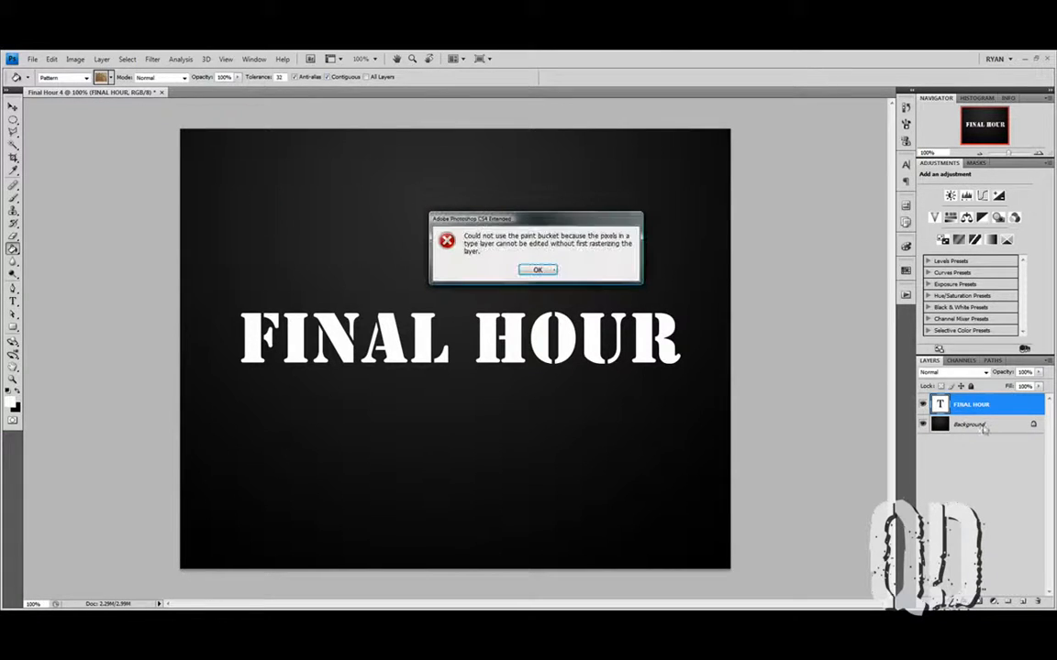
{"action": "left_click", "coordinate": [548, 270]}
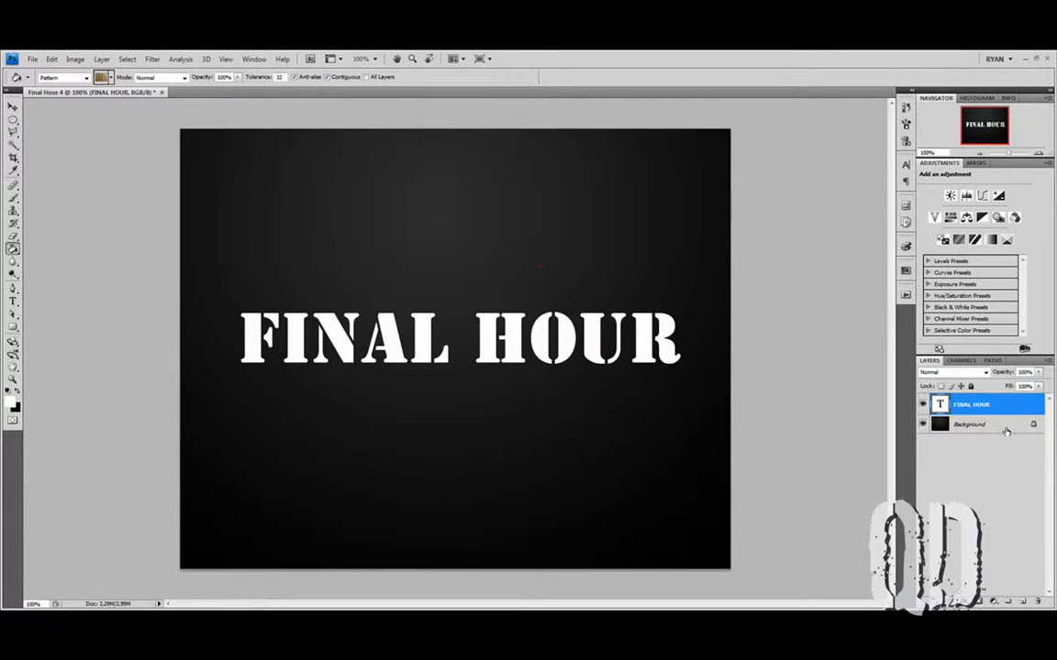
Step: Create a new layer directly above the Background and fill it with the Rust pattern
{"action": "left_click", "coordinate": [1006, 431]}
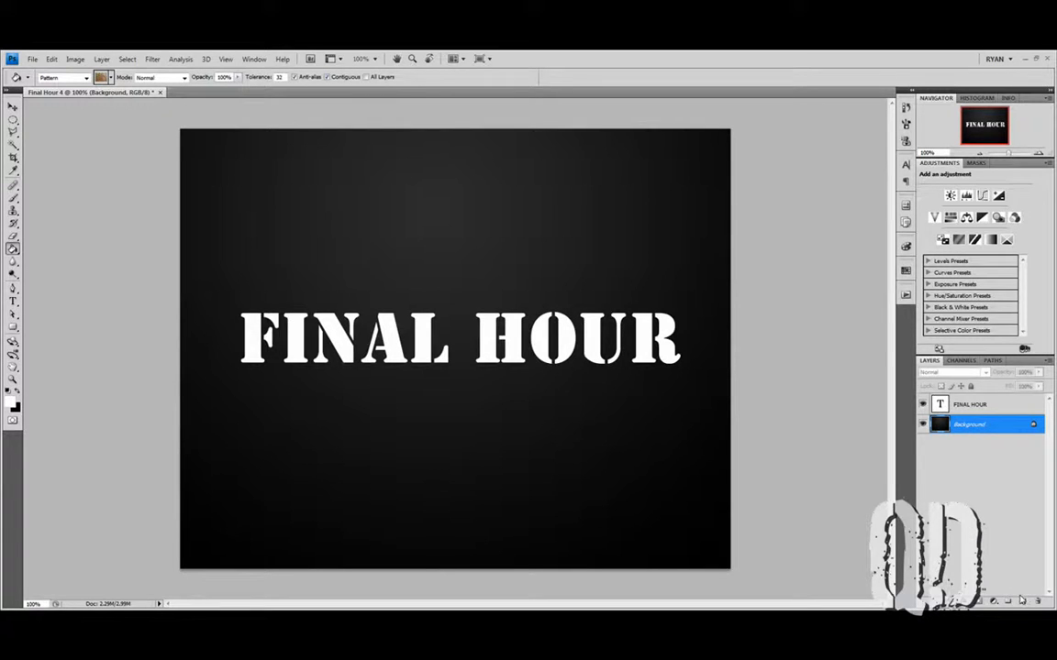
{"action": "left_click", "coordinate": [1021, 600]}
{"action": "left_click", "coordinate": [431, 261]}
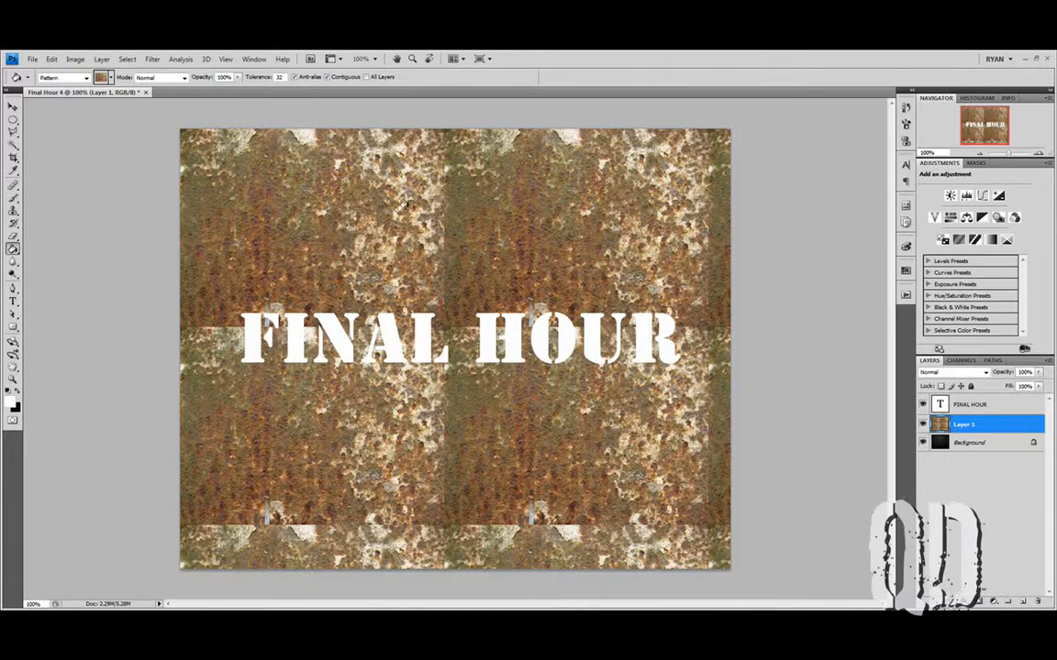
Step: Set the rust-filled layer's blend mode to Multiply and its opacity to 22%
{"action": "left_click", "coordinate": [983, 372]}
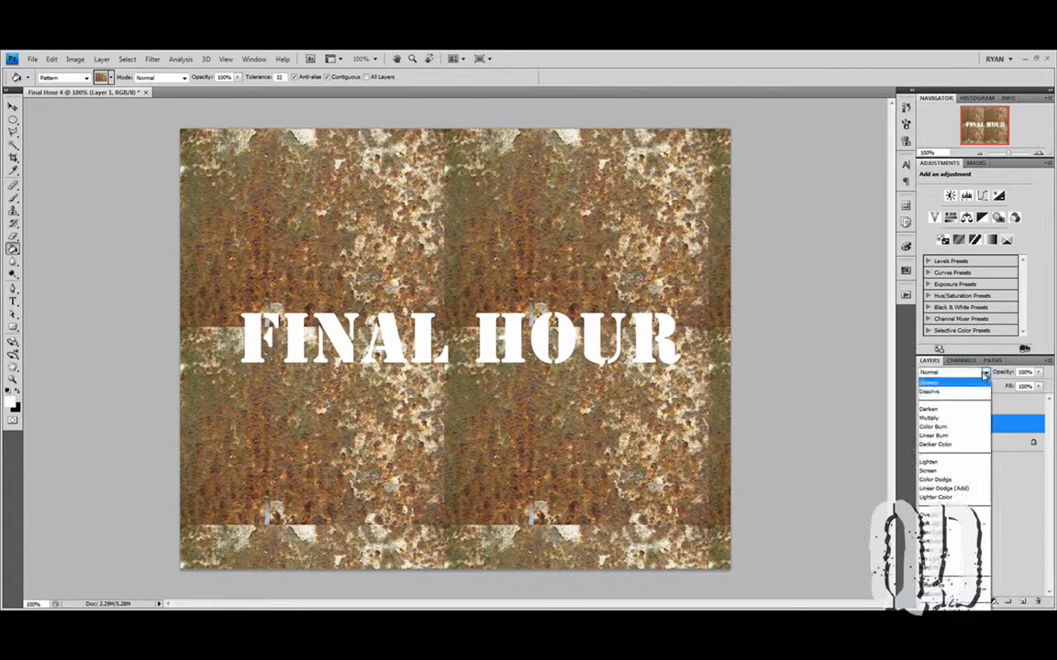
{"action": "left_click", "coordinate": [928, 418]}
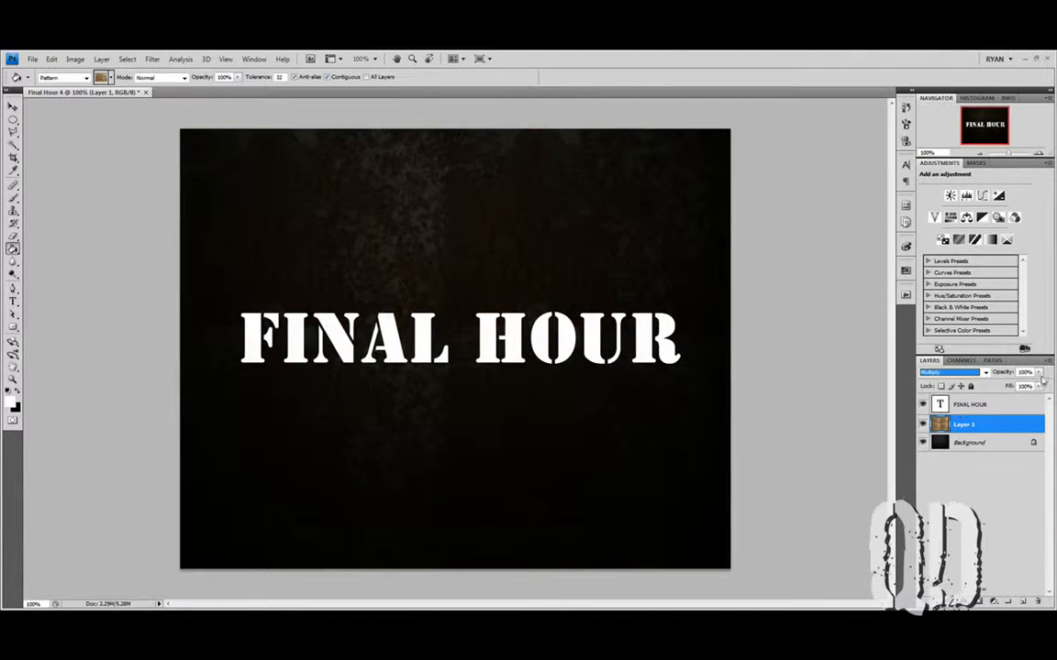
{"action": "left_click_drag", "start_coordinate": [1037, 373], "coordinate": [997, 387]}
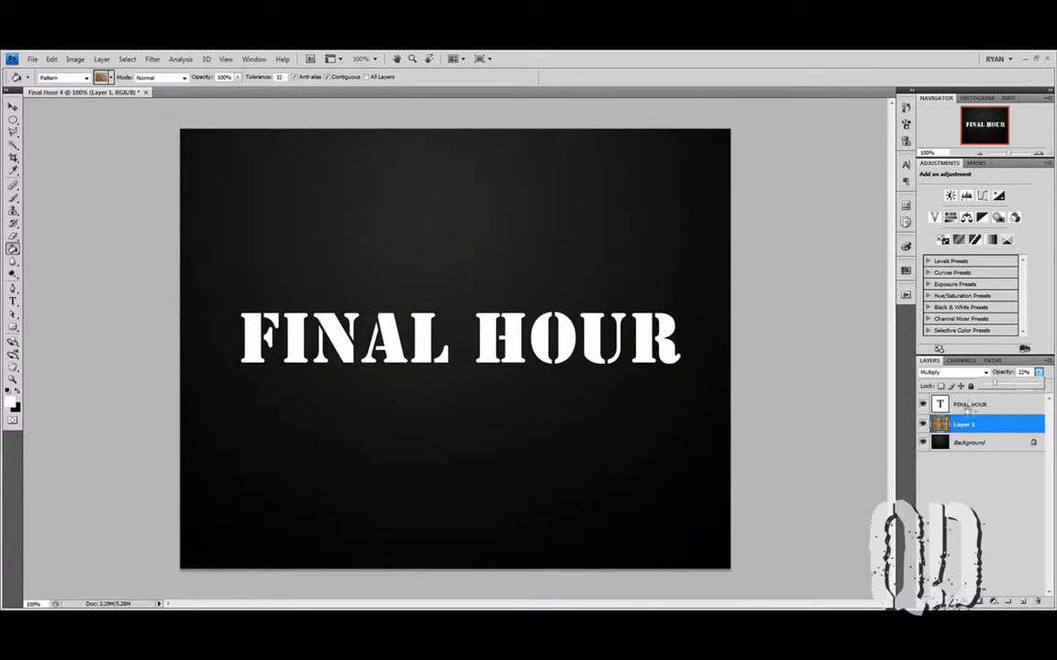
{"action": "left_click", "coordinate": [13, 107]}
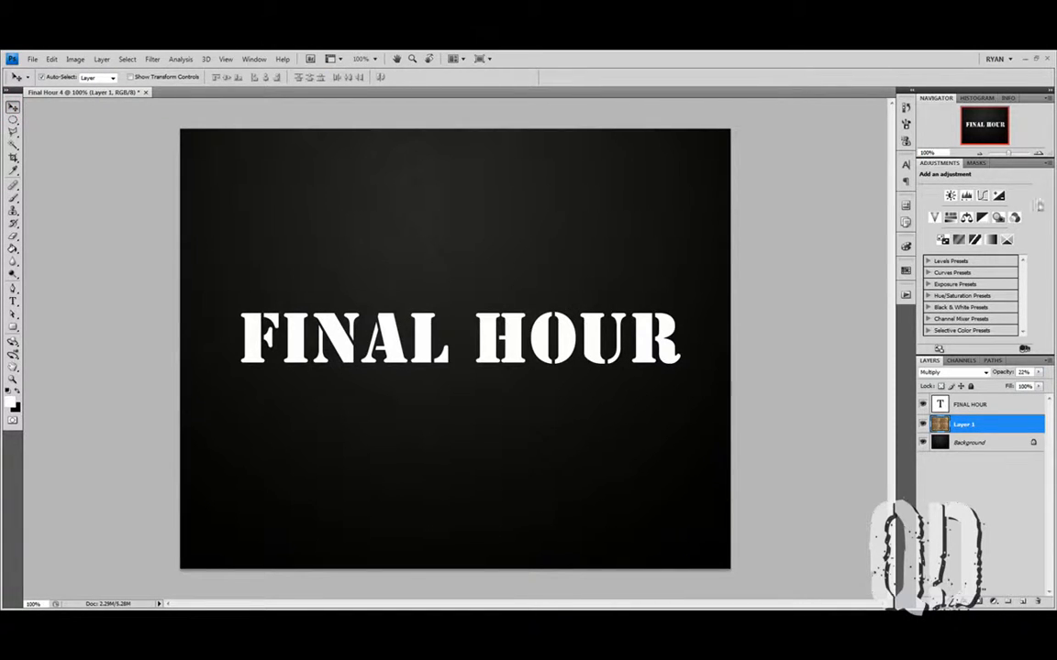
Step: Add a Bevel and Emboss effect to the FINAL HOUR text layer with a size of 16 px
{"action": "left_click", "coordinate": [984, 406]}
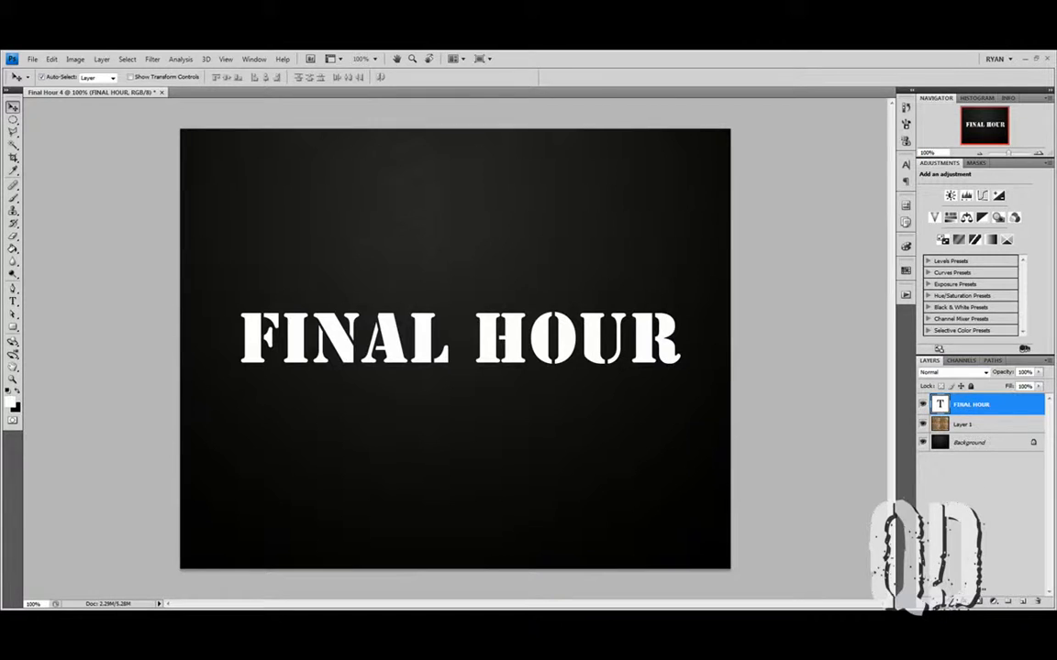
{"action": "right_click", "coordinate": [968, 462]}
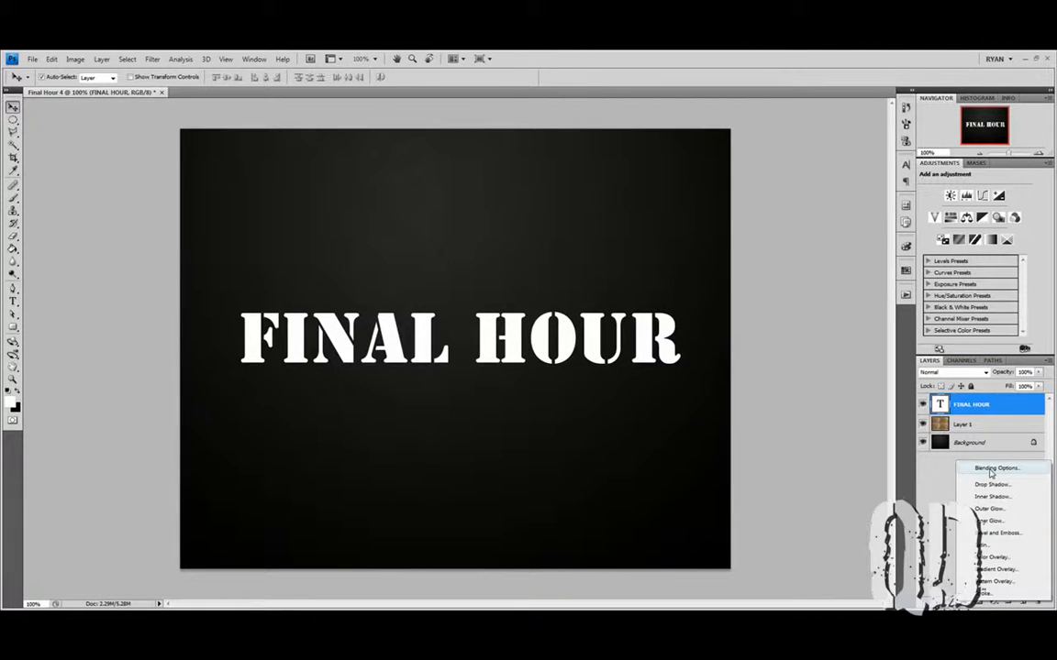
{"action": "left_click", "coordinate": [990, 472]}
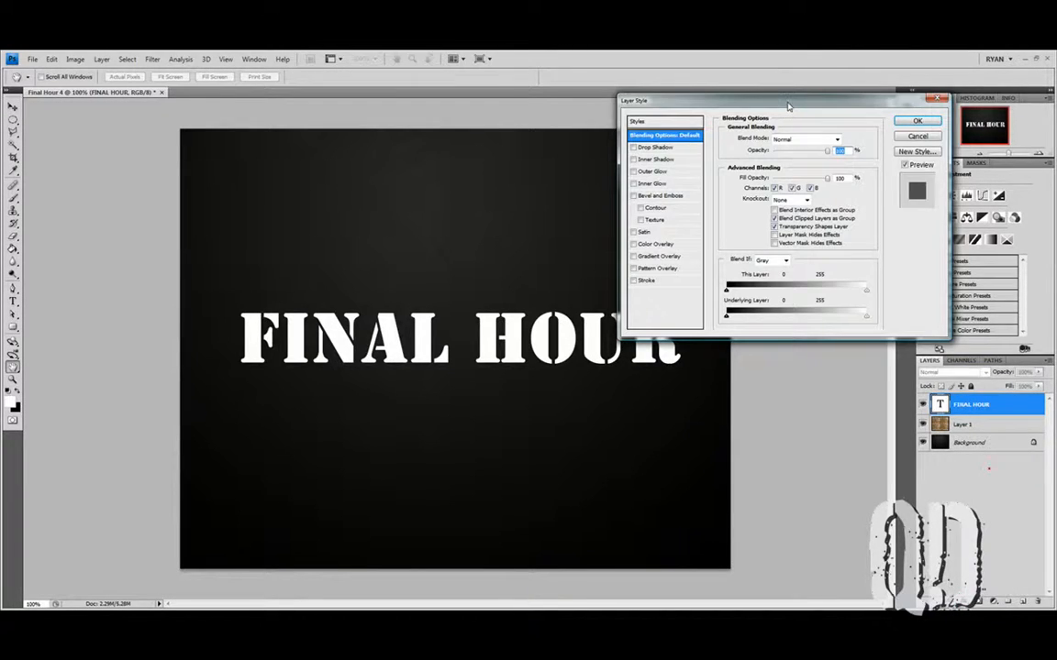
{"action": "left_click_drag", "start_coordinate": [782, 109], "coordinate": [672, 94]}
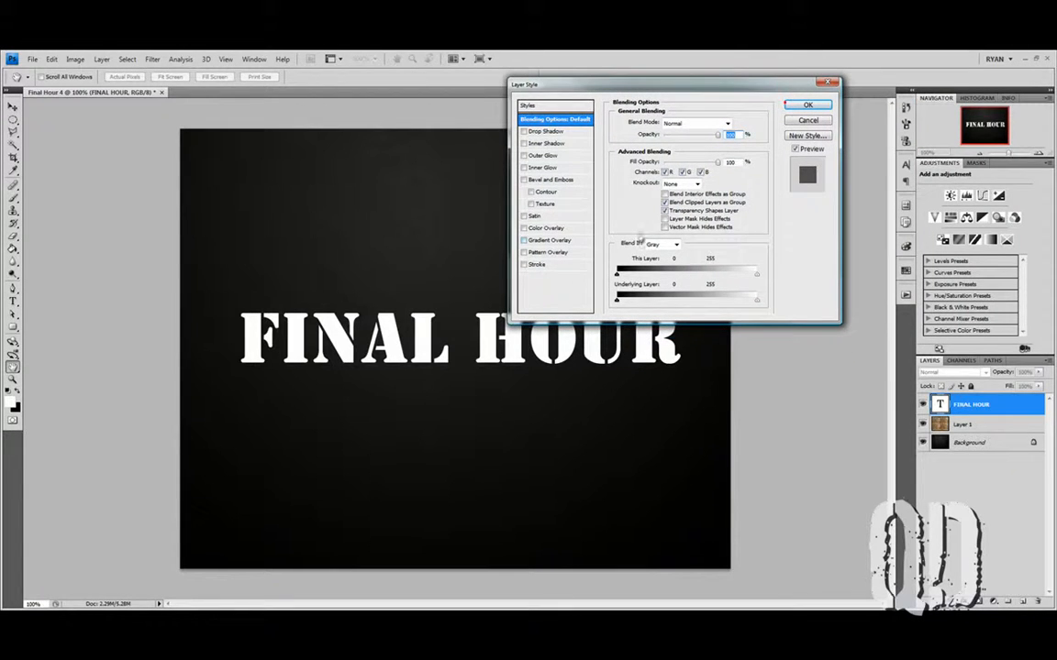
{"action": "left_click", "coordinate": [563, 181]}
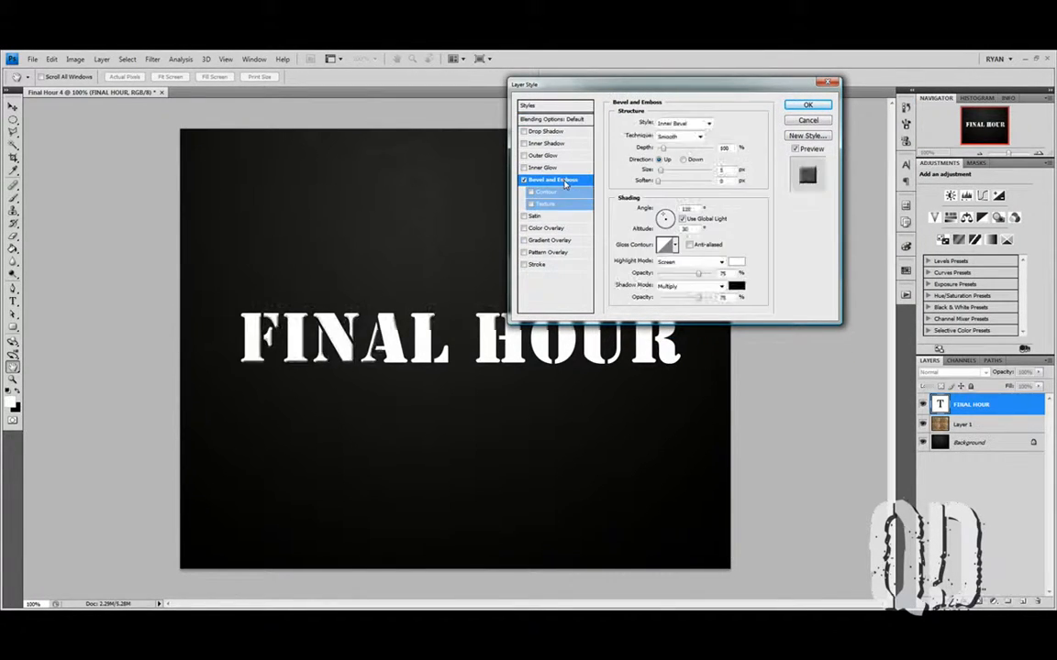
{"action": "left_click_drag", "start_coordinate": [660, 89], "coordinate": [676, 76]}
{"action": "left_click_drag", "start_coordinate": [680, 158], "coordinate": [682, 159]}
Step: Change the bevel technique to Chisel Hard, set its size to 18 px and make the gloss contour anti-aliased
{"action": "left_click", "coordinate": [705, 124]}
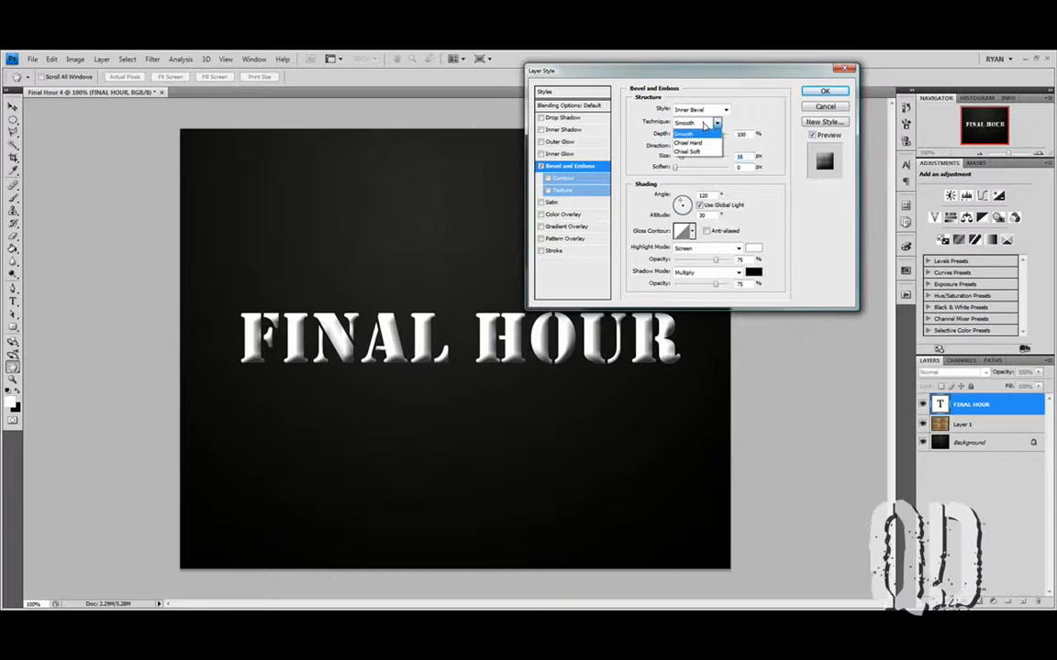
{"action": "left_click", "coordinate": [689, 143]}
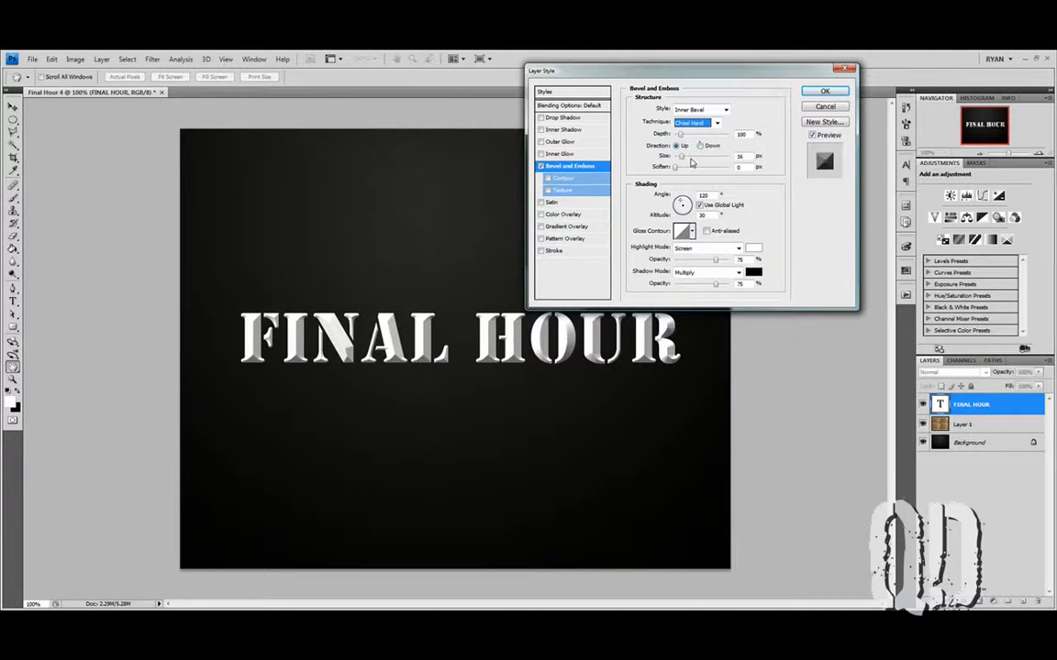
{"action": "left_click_drag", "start_coordinate": [681, 158], "coordinate": [683, 161]}
{"action": "left_click_drag", "start_coordinate": [683, 161], "coordinate": [684, 163]}
{"action": "left_click", "coordinate": [707, 231]}
Step: Add a Texture to the bevel using the Rust pattern and reduce the texture depth to a subtle relief
{"action": "left_click", "coordinate": [549, 193]}
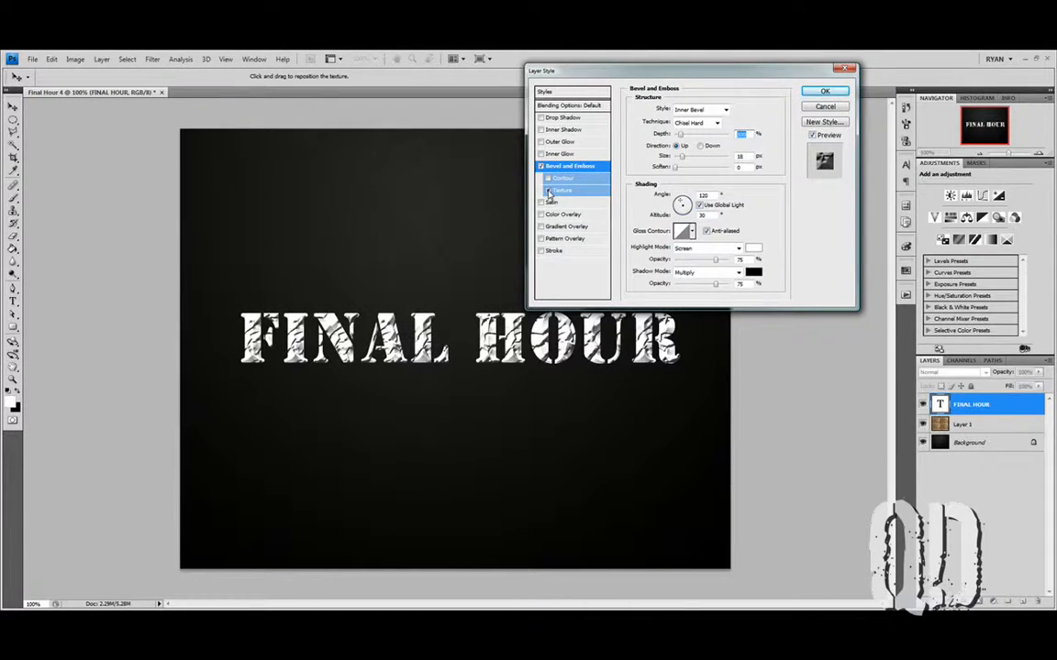
{"action": "left_click", "coordinate": [559, 191]}
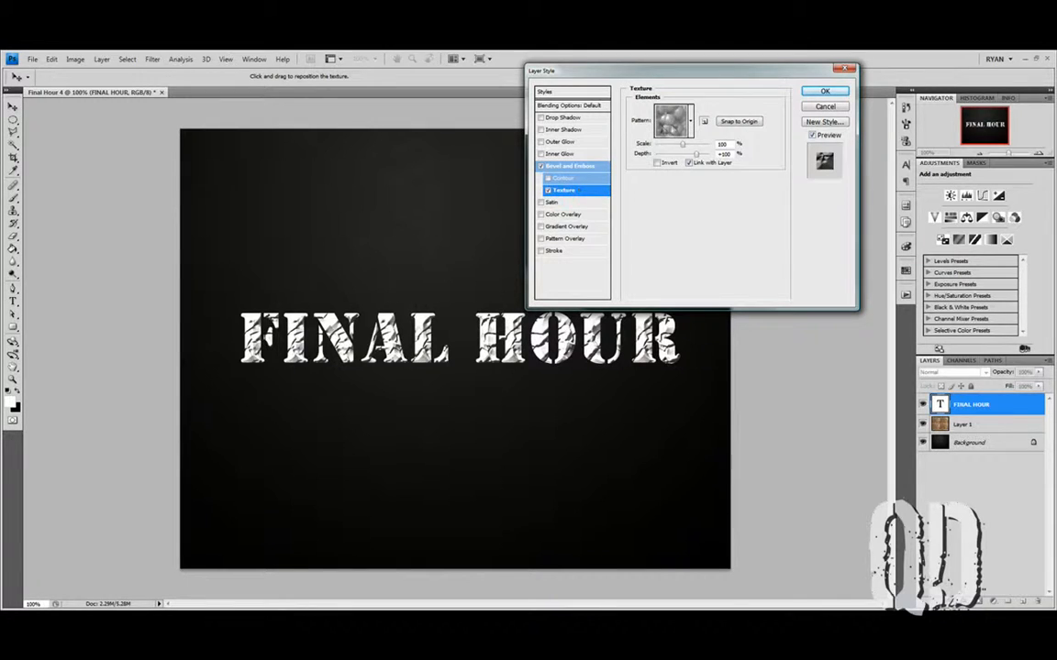
{"action": "left_click", "coordinate": [691, 122]}
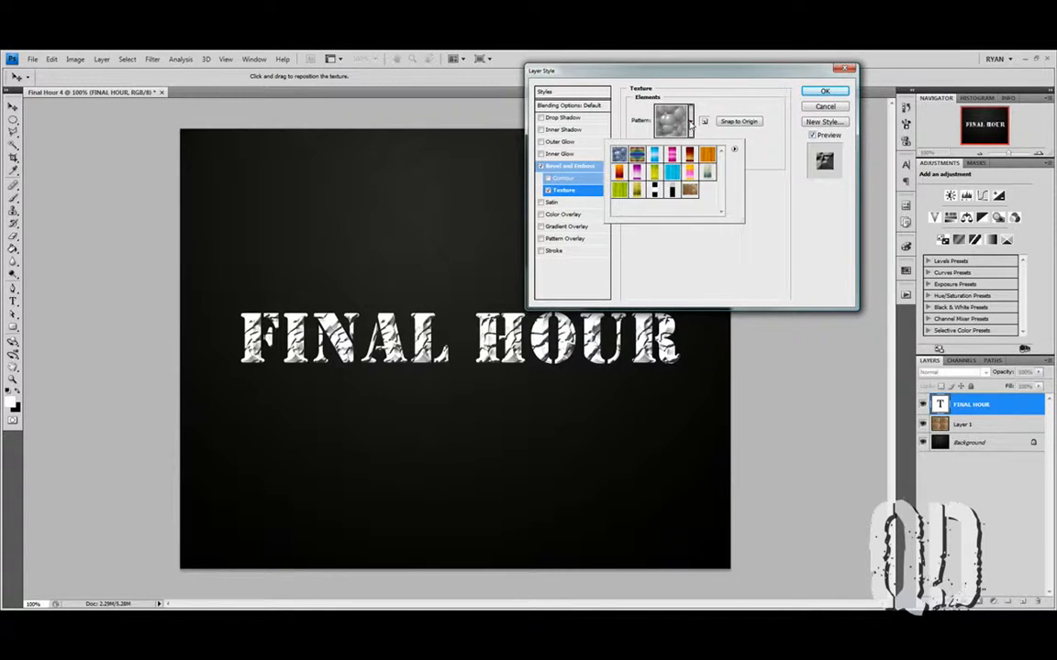
{"action": "left_click", "coordinate": [689, 191]}
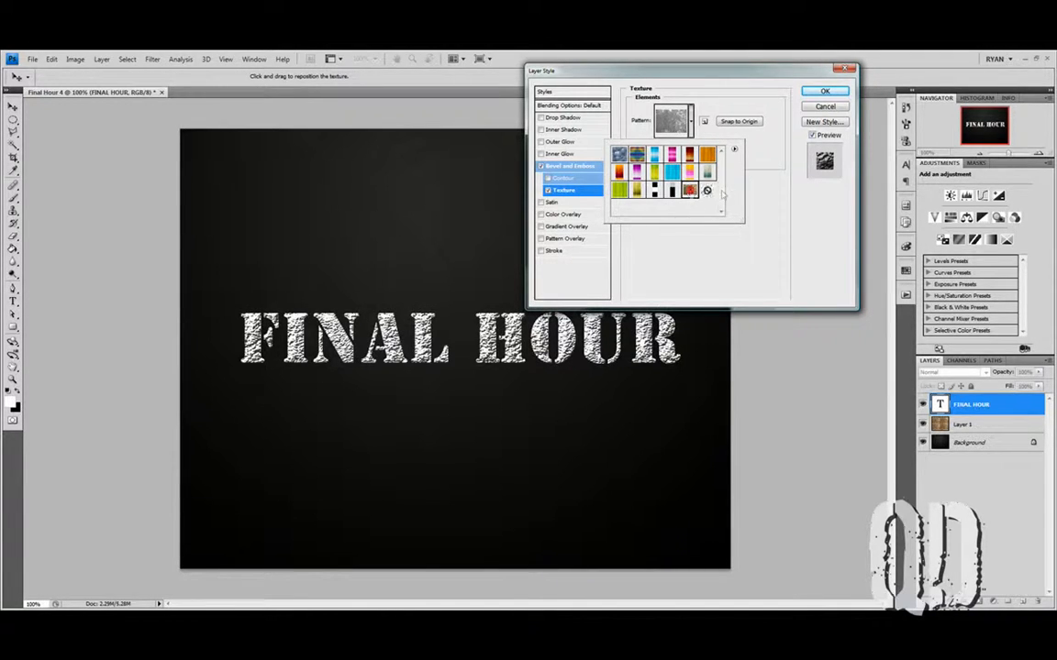
{"action": "left_click", "coordinate": [772, 193]}
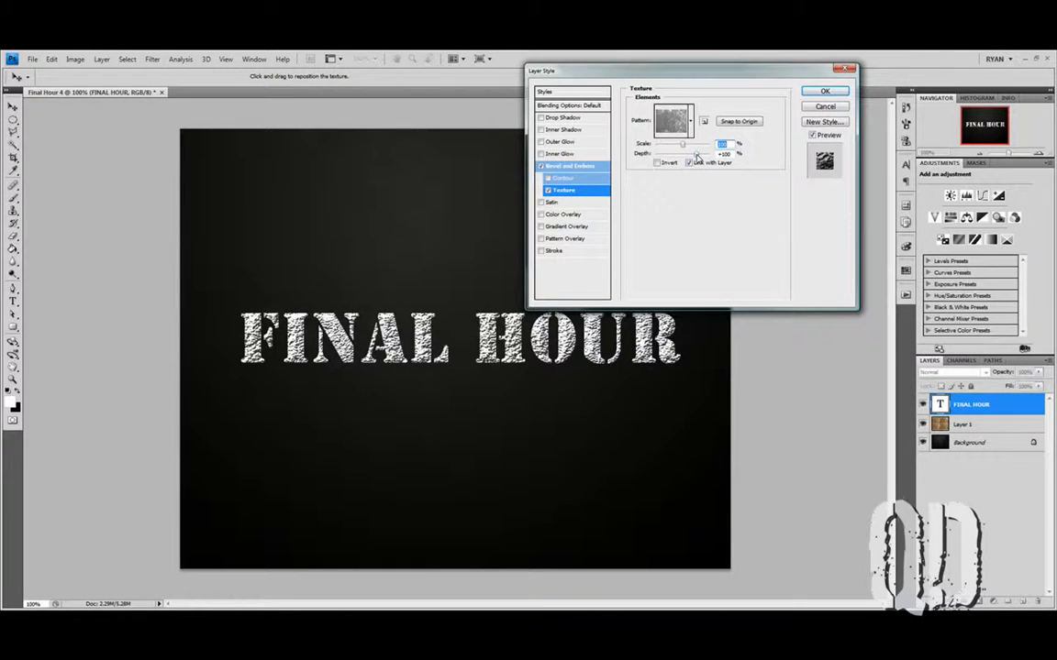
{"action": "left_click_drag", "start_coordinate": [697, 158], "coordinate": [684, 161]}
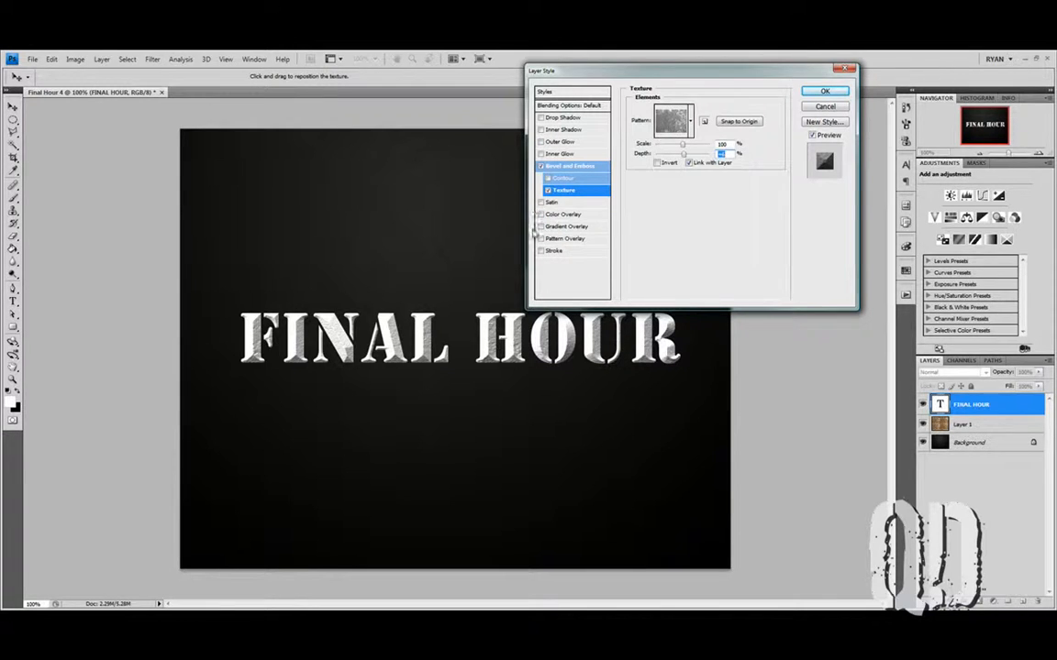
Step: Add a Color Overlay to the FINAL HOUR text in a light tan with a hue of 34°
{"action": "left_click", "coordinate": [541, 215]}
{"action": "left_click", "coordinate": [563, 215]}
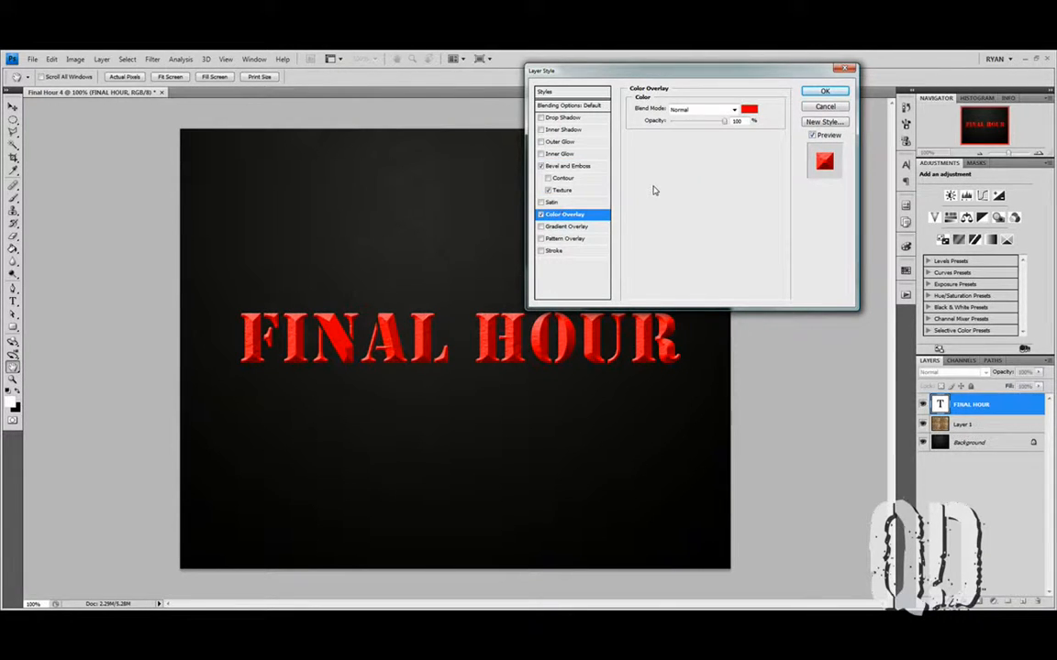
{"action": "left_click", "coordinate": [749, 109]}
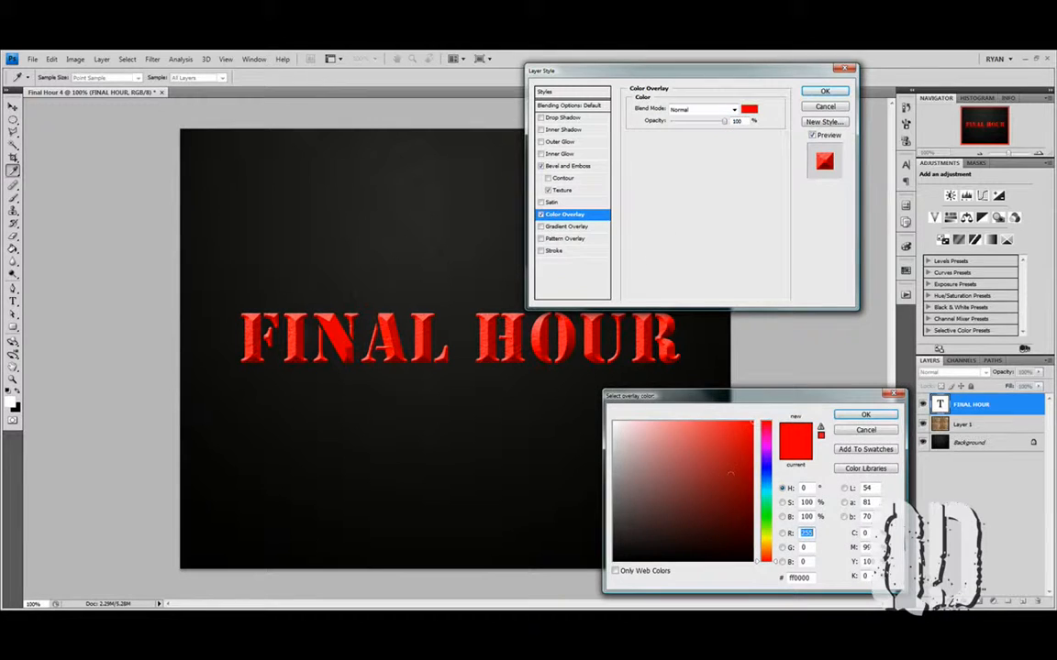
{"action": "left_click", "coordinate": [767, 551]}
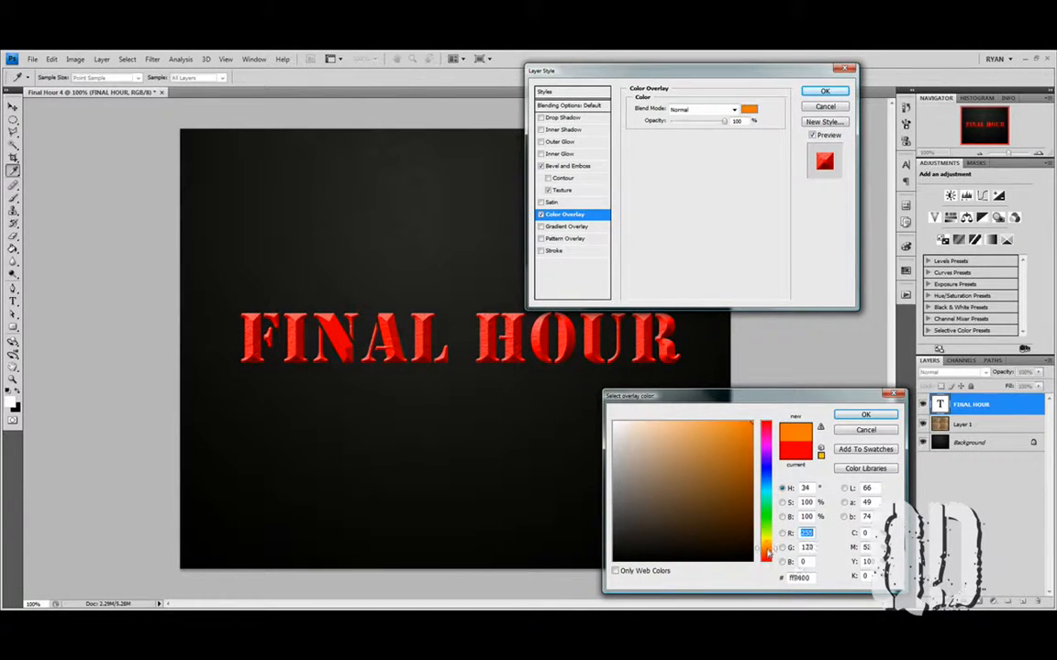
{"action": "left_click", "coordinate": [659, 438]}
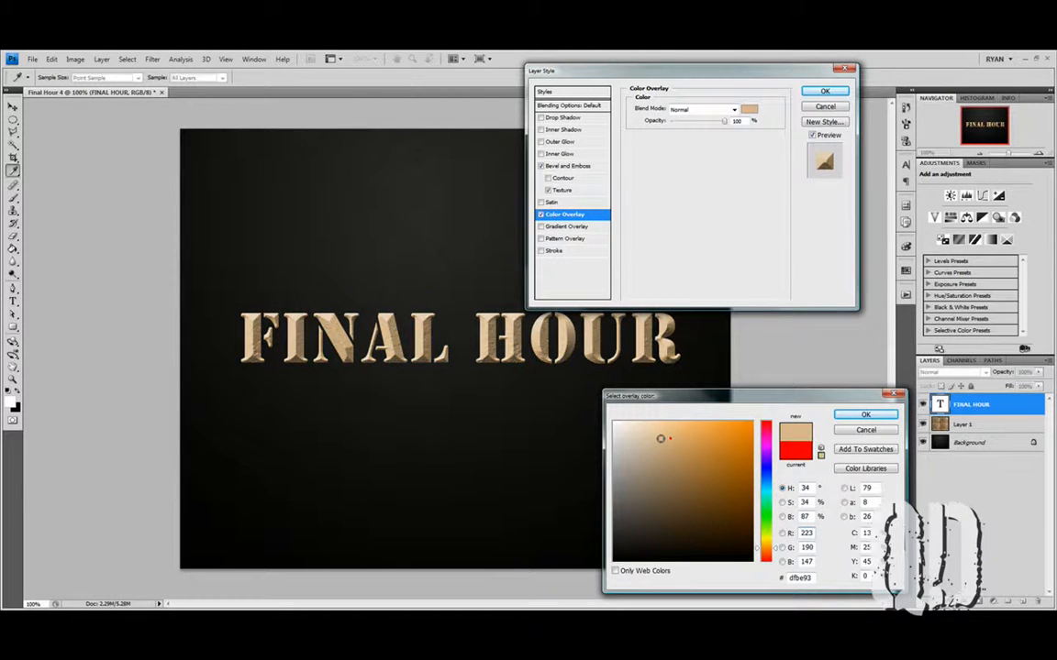
{"action": "left_click_drag", "start_coordinate": [661, 438], "coordinate": [657, 442]}
{"action": "left_click", "coordinate": [864, 415]}
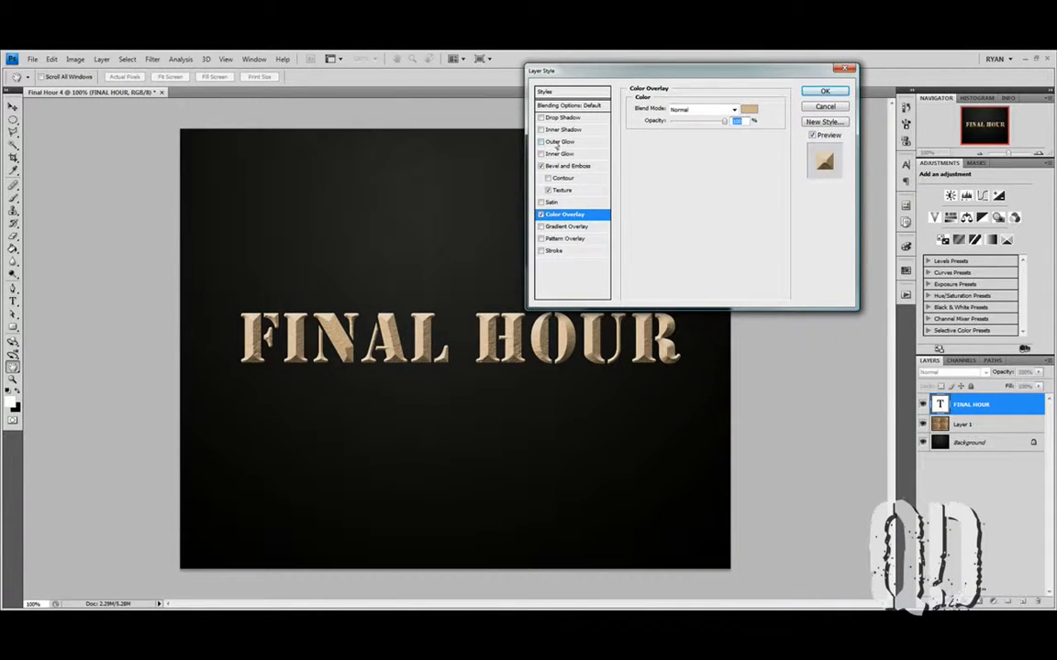
Step: Add an Inner Glow effect to the FINAL HOUR text with the Multiply blend mode
{"action": "left_click", "coordinate": [568, 155]}
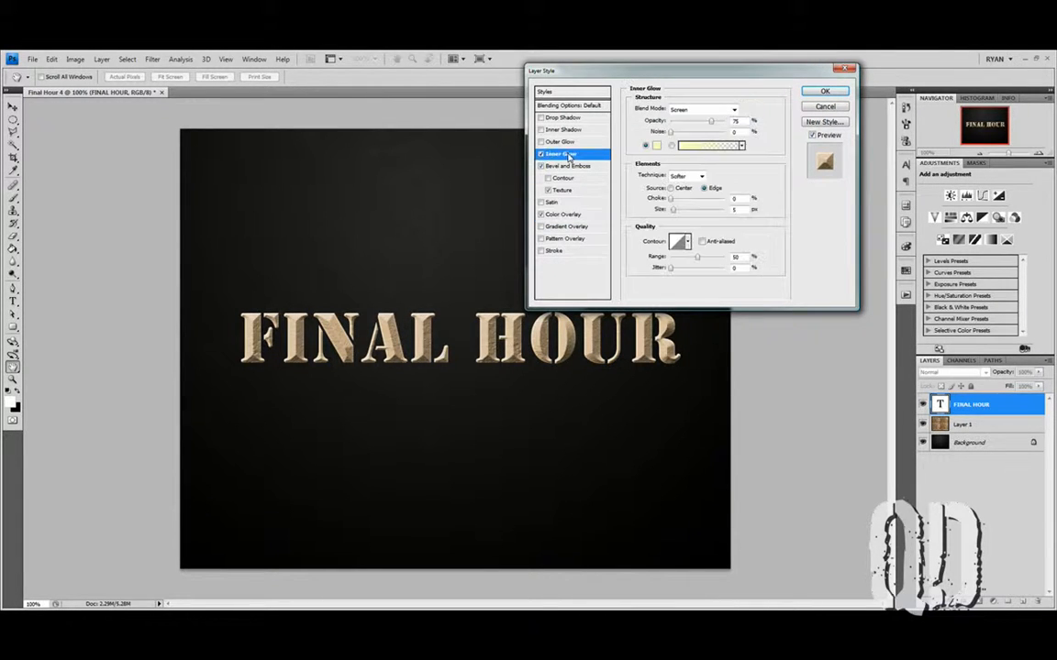
{"action": "left_click", "coordinate": [733, 110]}
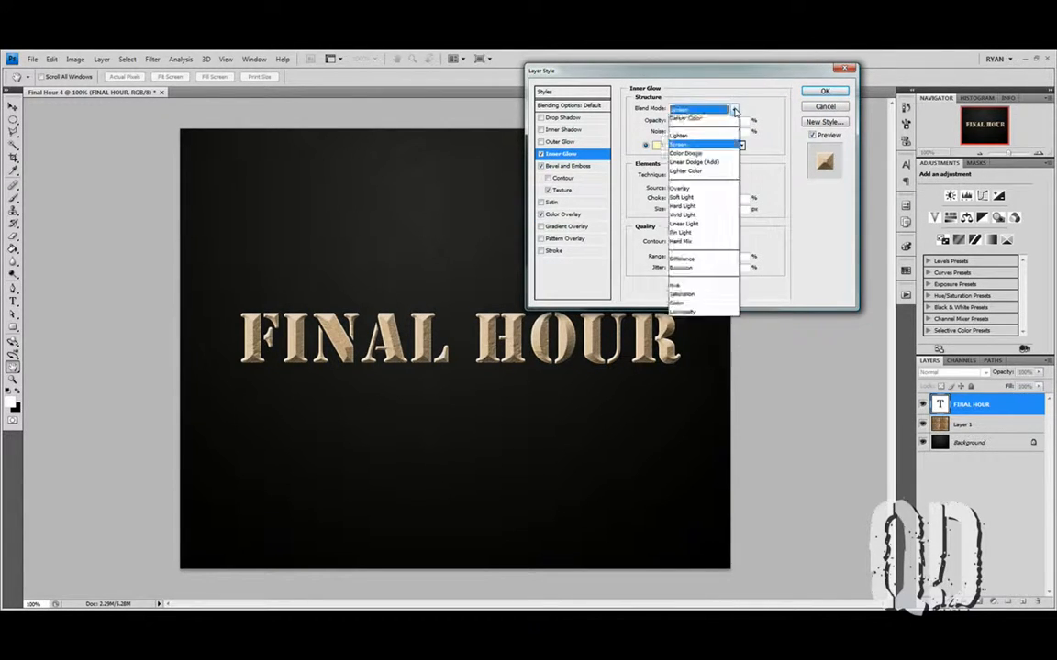
{"action": "left_click", "coordinate": [627, 137]}
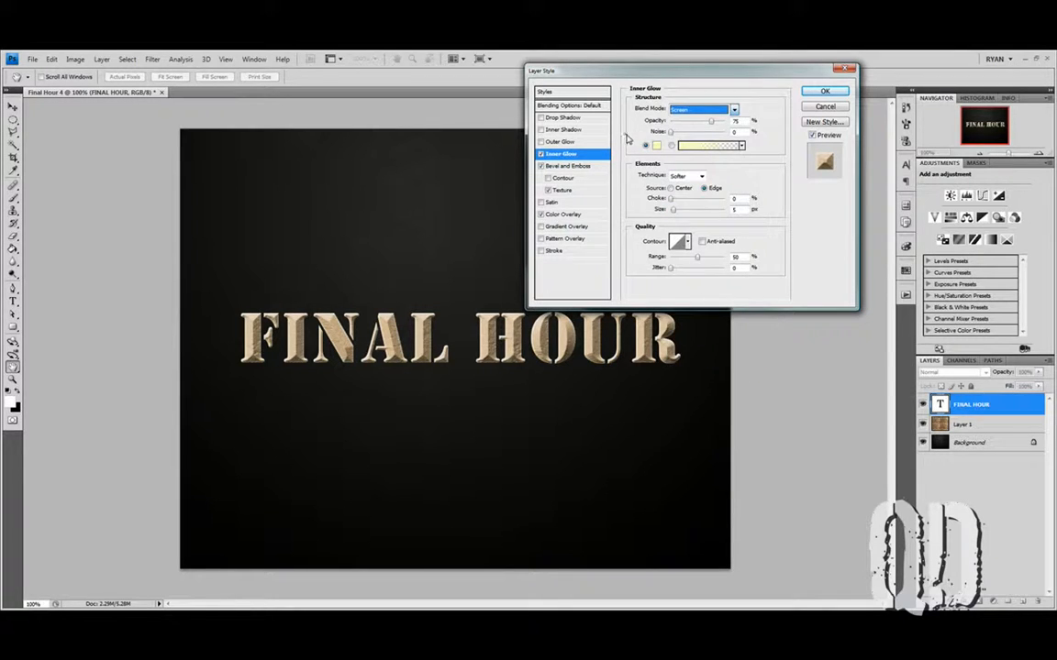
{"action": "left_click", "coordinate": [694, 111]}
{"action": "left_click", "coordinate": [686, 128]}
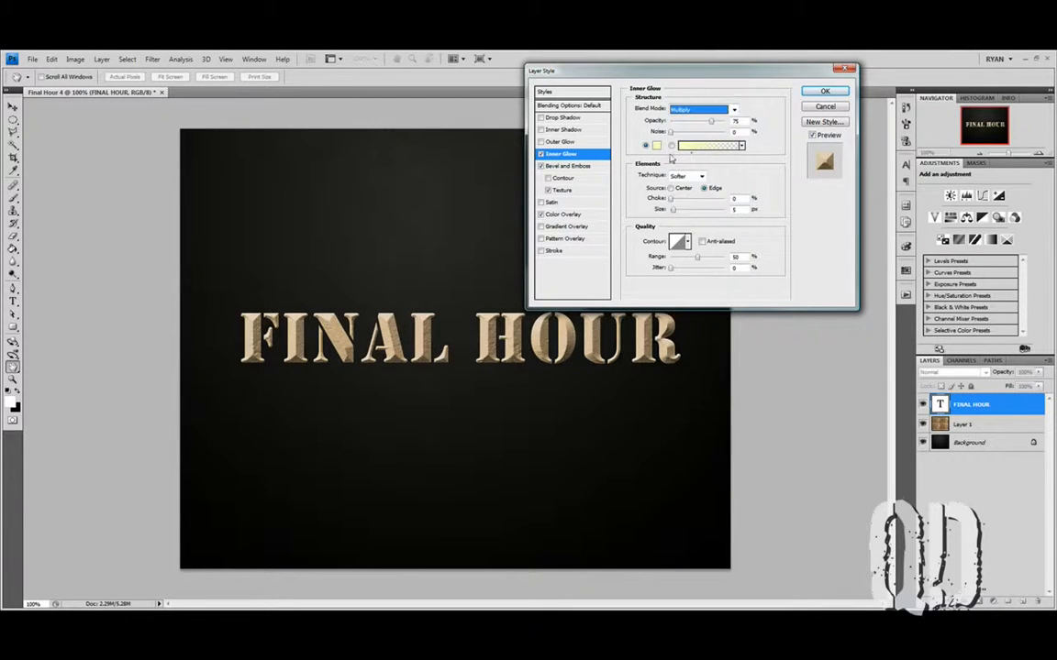
Step: Set the inner glow color of the FINAL HOUR text to a dark brown
{"action": "left_click", "coordinate": [656, 146]}
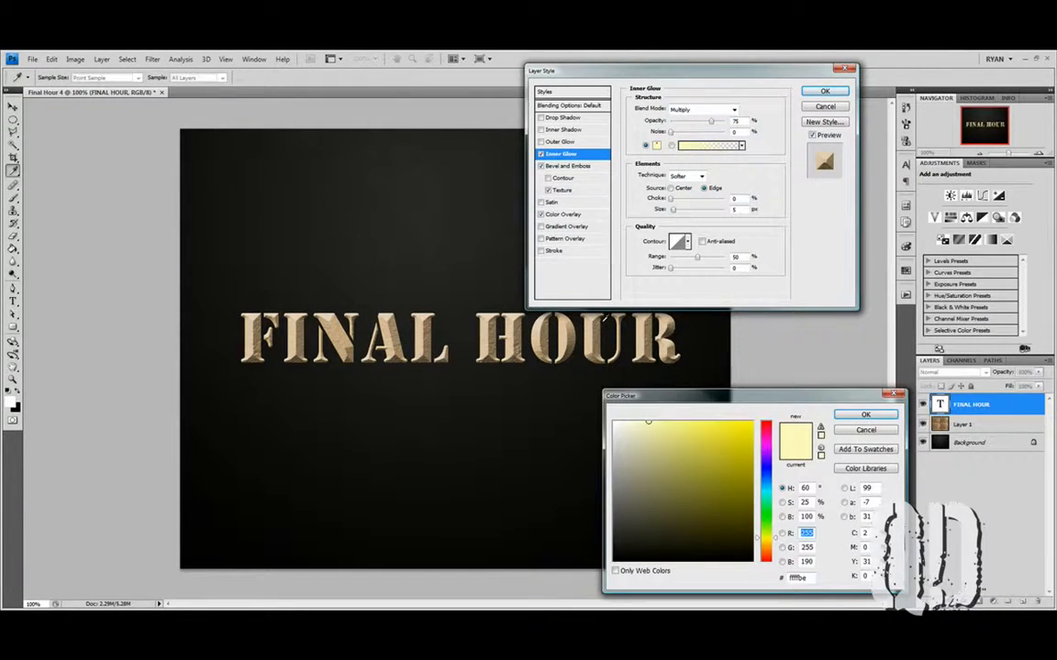
{"action": "left_click", "coordinate": [569, 345]}
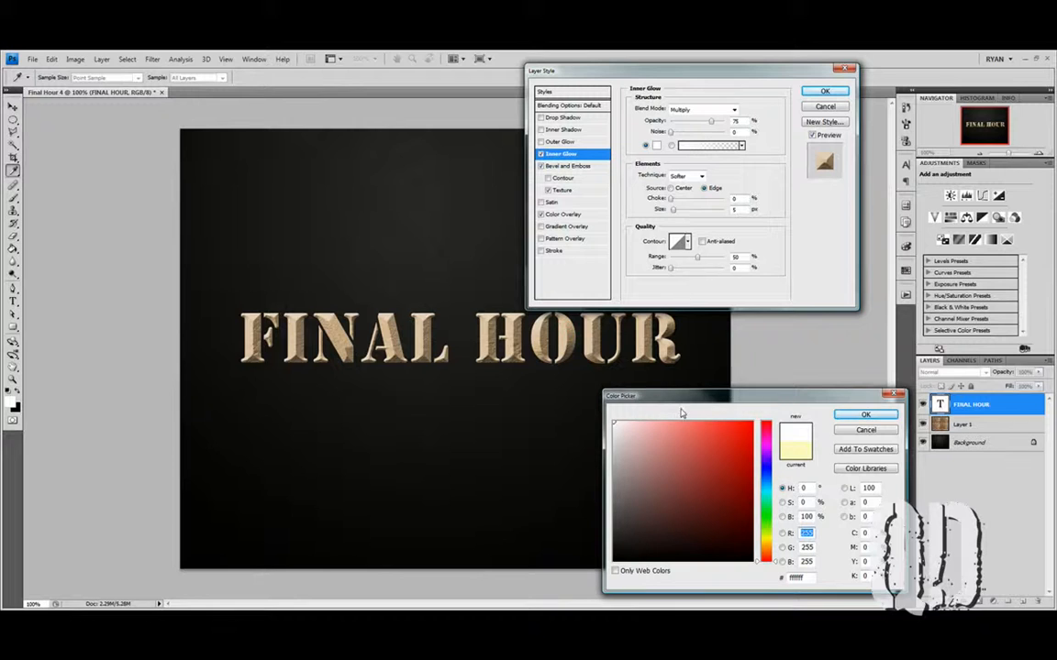
{"action": "left_click", "coordinate": [766, 548]}
{"action": "mouse_move", "coordinate": [671, 449]}
{"action": "left_mouse_down"}
{"action": "mouse_move", "coordinate": [679, 503]}
{"action": "mouse_move", "coordinate": [694, 509]}
{"action": "left_mouse_up"}
{"action": "left_click", "coordinate": [852, 413]}
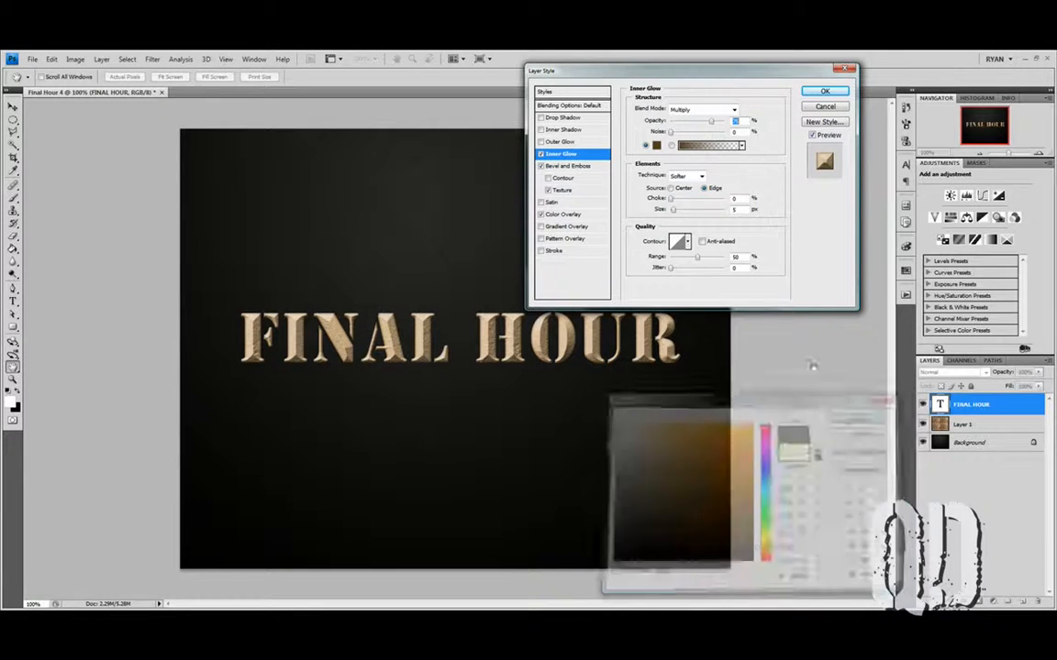
Step: Set the inner glow size to 16 px and raise its opacity slightly
{"action": "left_click", "coordinate": [678, 211]}
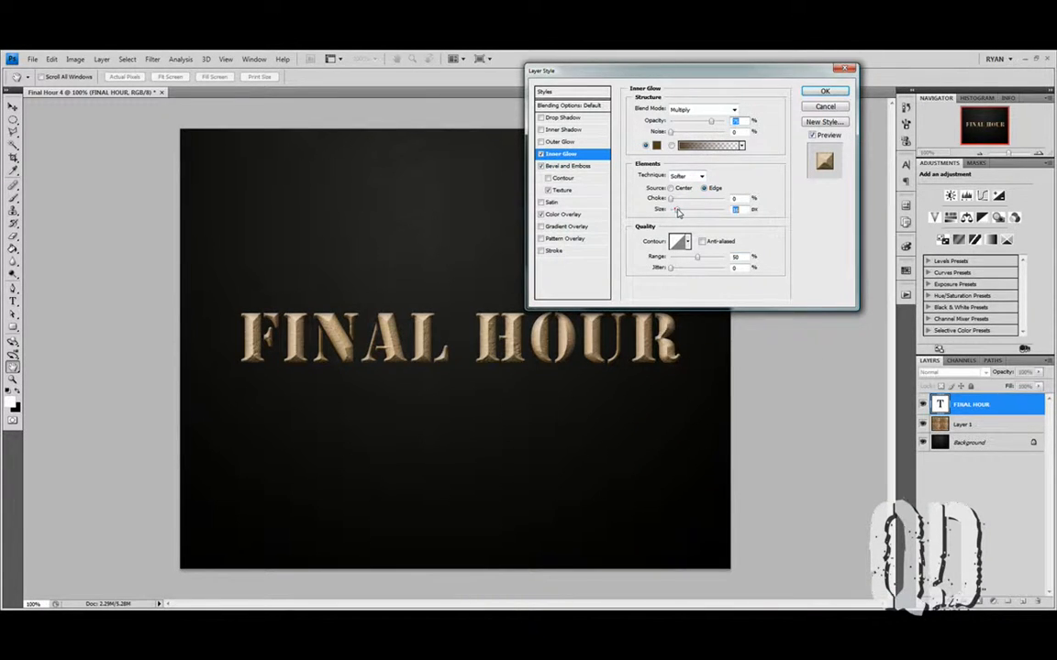
{"action": "left_click", "coordinate": [678, 211]}
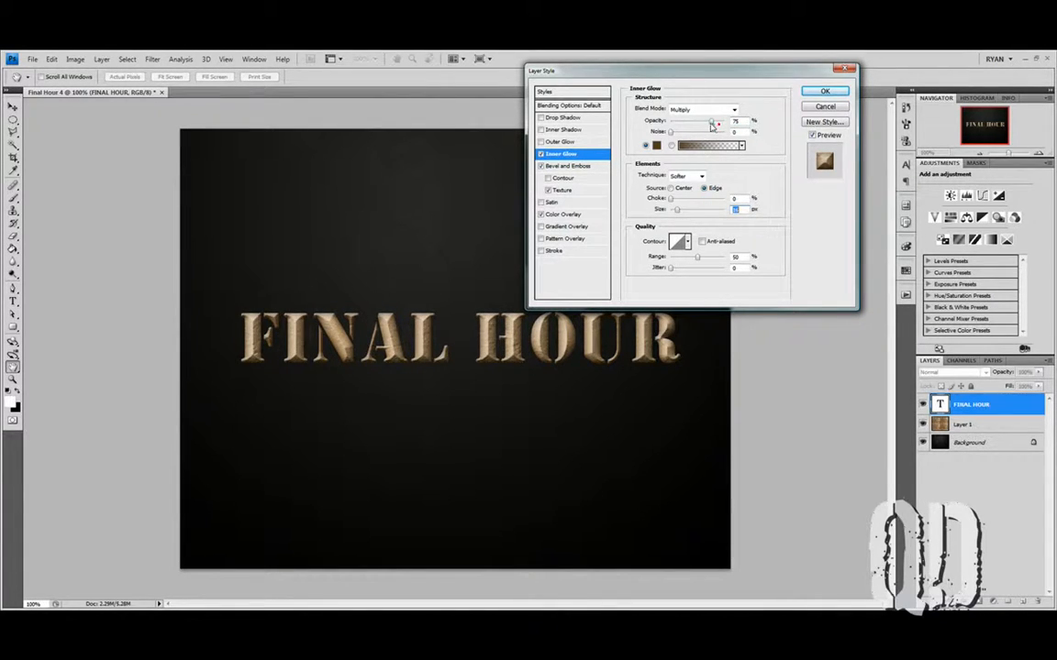
{"action": "left_click_drag", "start_coordinate": [712, 125], "coordinate": [720, 126]}
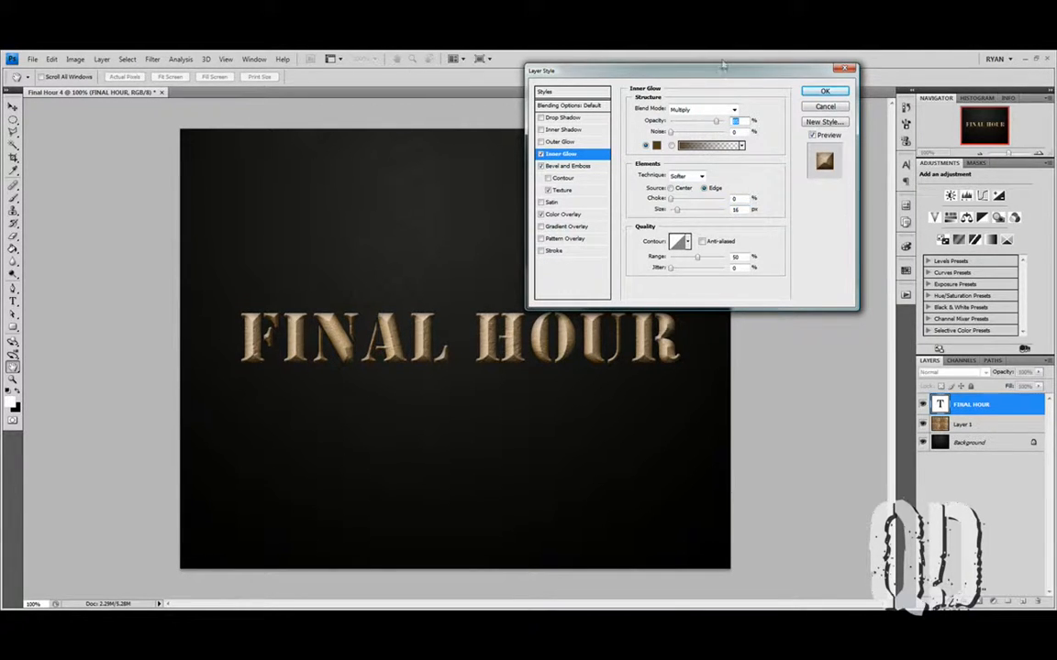
Step: Add a Drop Shadow to the FINAL HOUR text with 45% opacity, 14 px distance and 21 px size
{"action": "left_click_drag", "start_coordinate": [720, 71], "coordinate": [828, 77]}
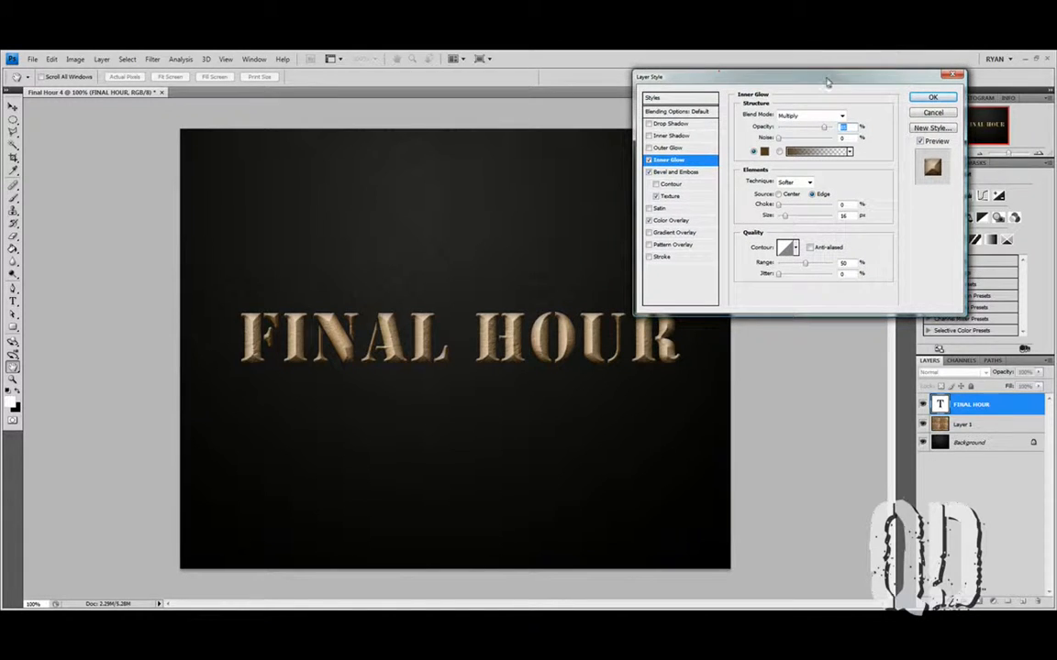
{"action": "left_click", "coordinate": [664, 124]}
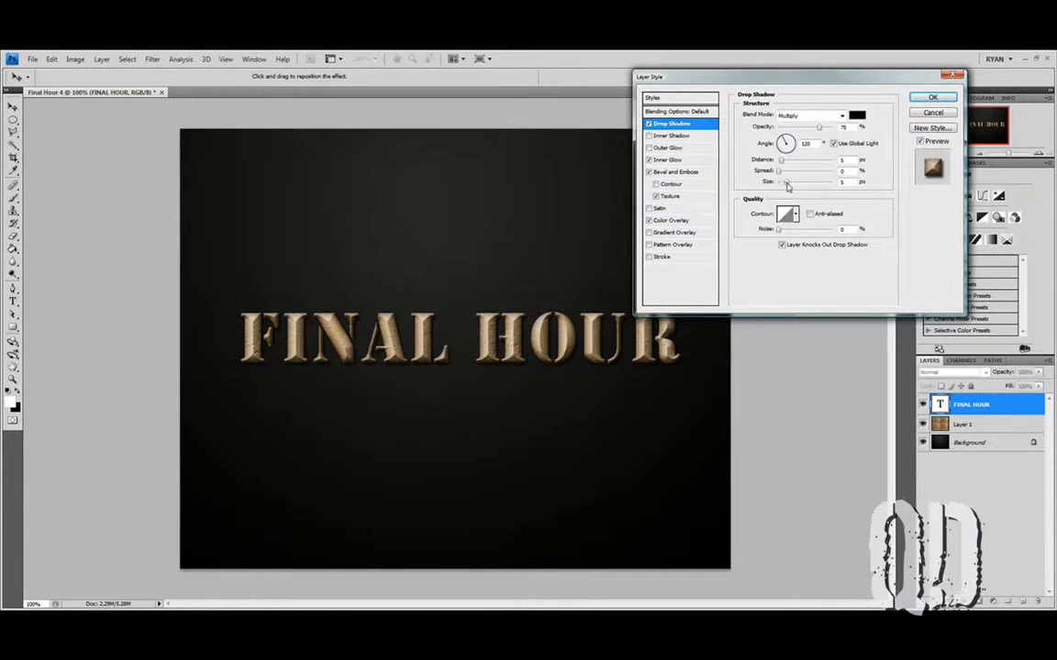
{"action": "left_click_drag", "start_coordinate": [781, 183], "coordinate": [787, 186]}
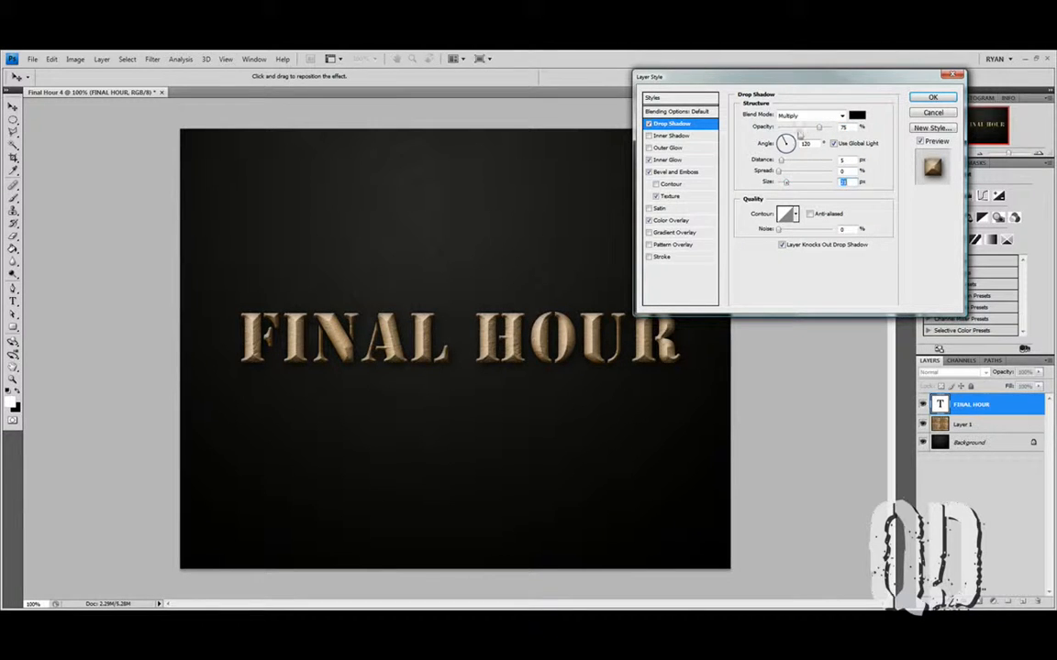
{"action": "left_click_drag", "start_coordinate": [818, 128], "coordinate": [809, 129]}
{"action": "left_click_drag", "start_coordinate": [782, 161], "coordinate": [786, 164]}
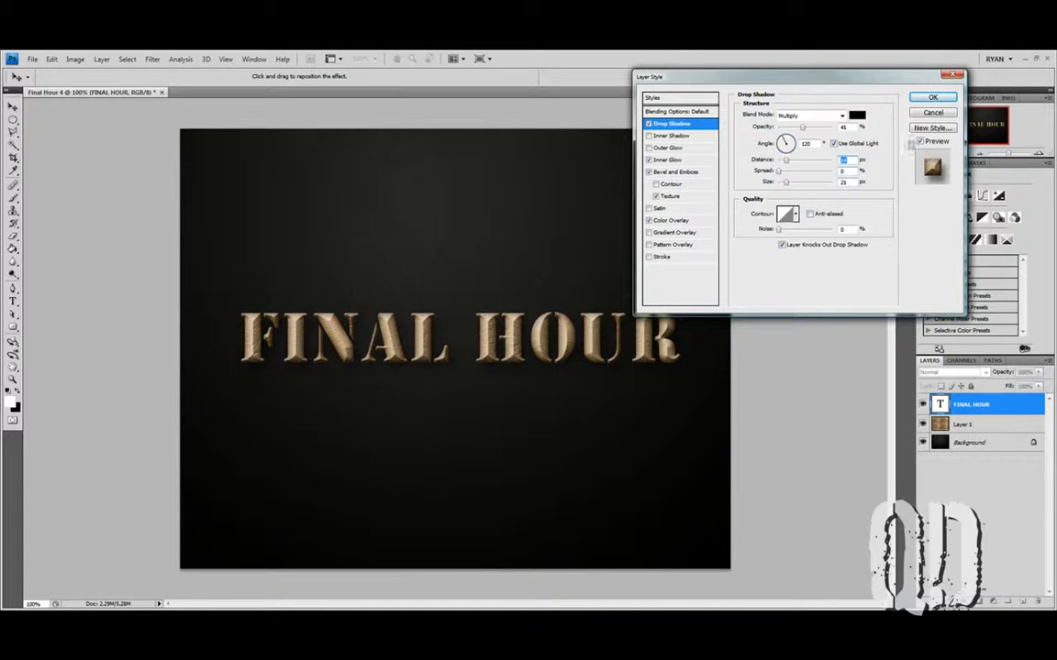
Step: Save the effects as a new style named "Final Hour Text" including layer blending options, and apply them to the text layer
{"action": "left_click", "coordinate": [933, 129]}
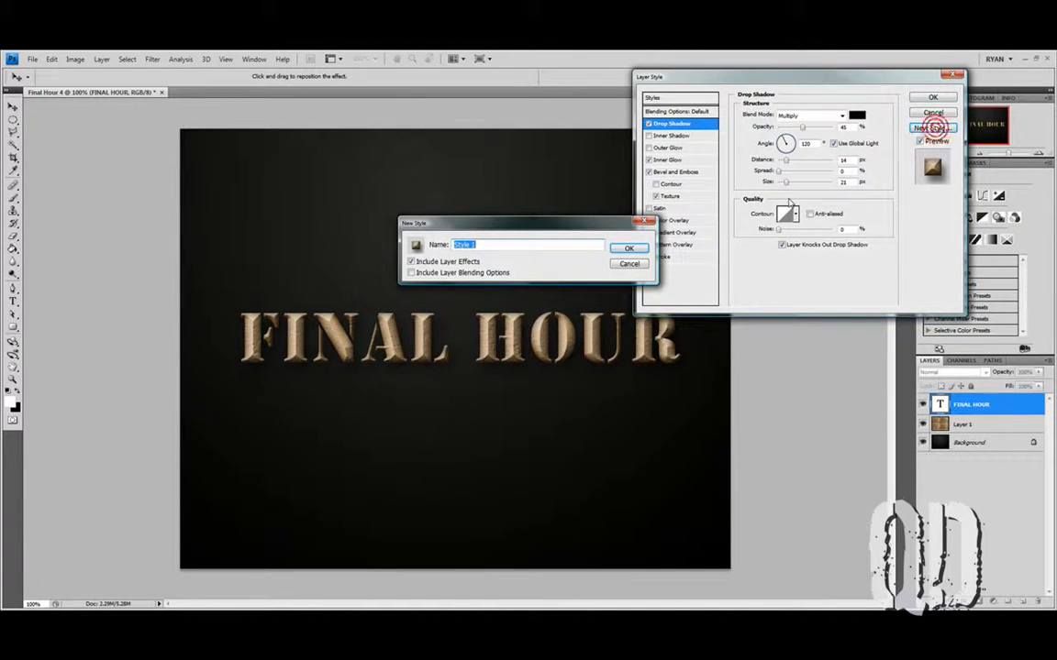
{"action": "type", "text": "Final Hour Text"}
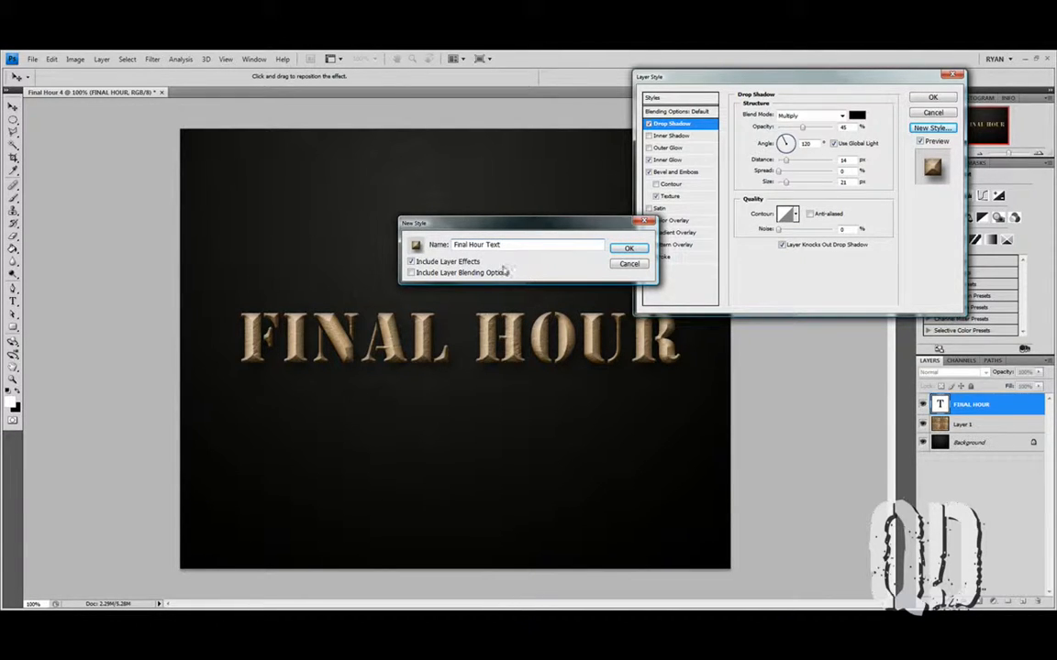
{"action": "left_click", "coordinate": [449, 272]}
{"action": "left_click", "coordinate": [629, 250]}
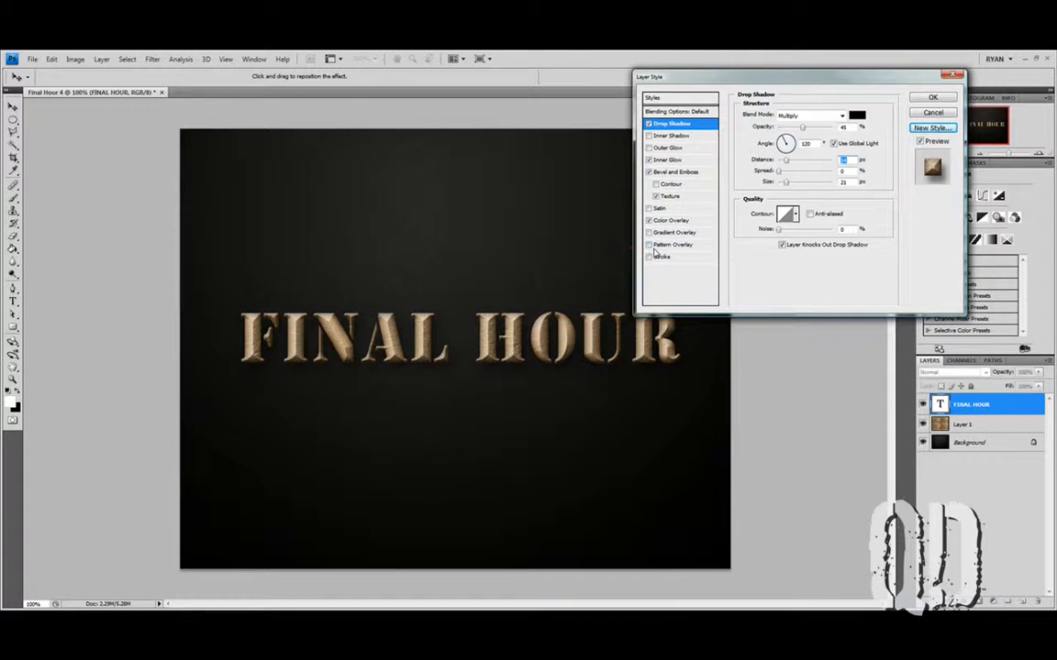
{"action": "left_click", "coordinate": [933, 97]}
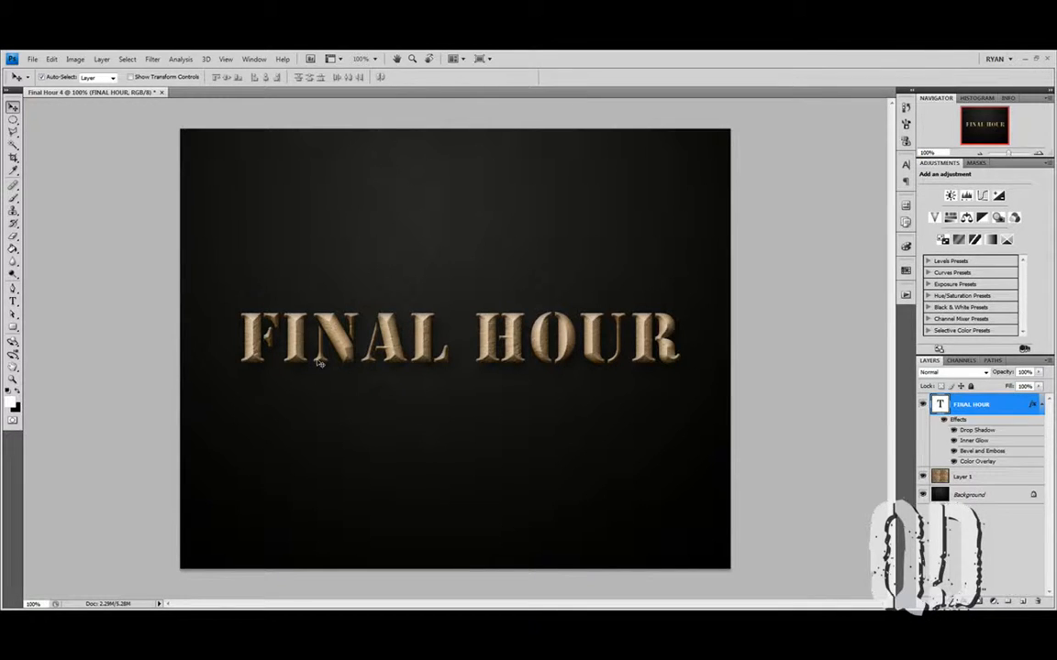
Step: Add a new text layer reading "4" below the word FINAL
{"action": "left_click", "coordinate": [15, 302]}
{"action": "left_click", "coordinate": [297, 456]}
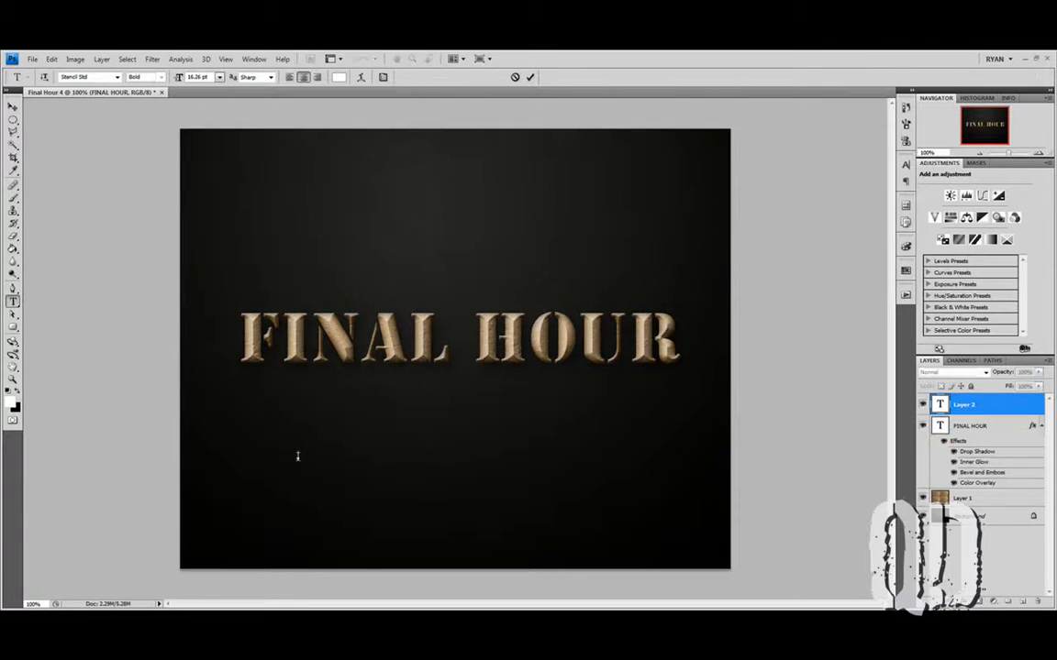
{"action": "type", "text": "A"}
{"action": "left_click", "coordinate": [13, 107]}
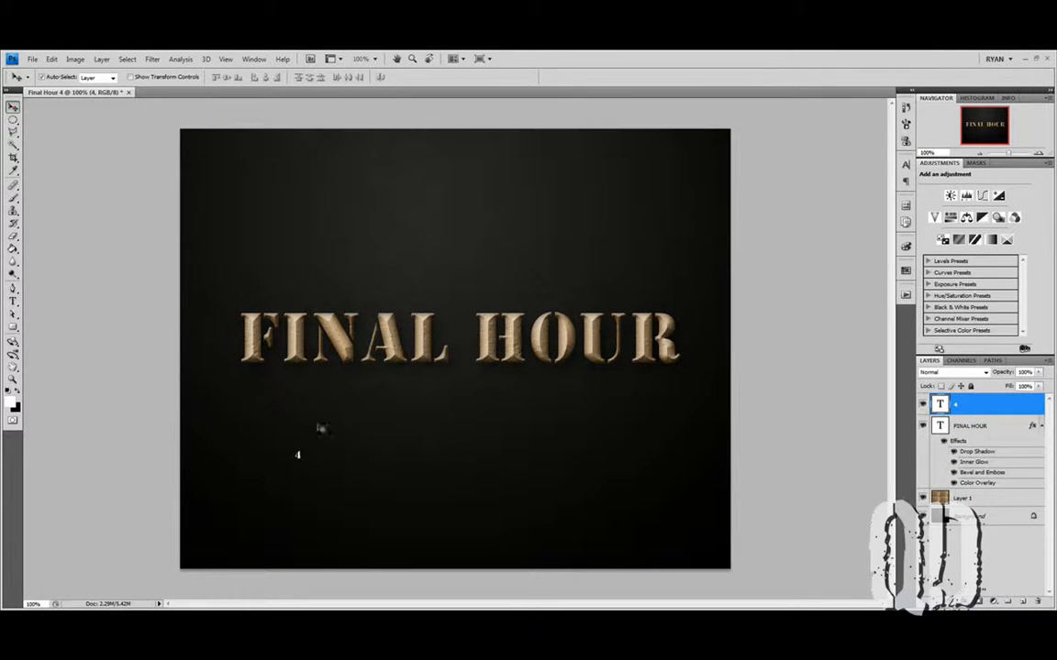
Step: Scale the 4 up to about 1670% and rotate it about 9.8° clockwise
{"action": "key", "text": "ctrl+t"}
{"action": "left_click_drag", "start_coordinate": [299, 454], "coordinate": [364, 378]}
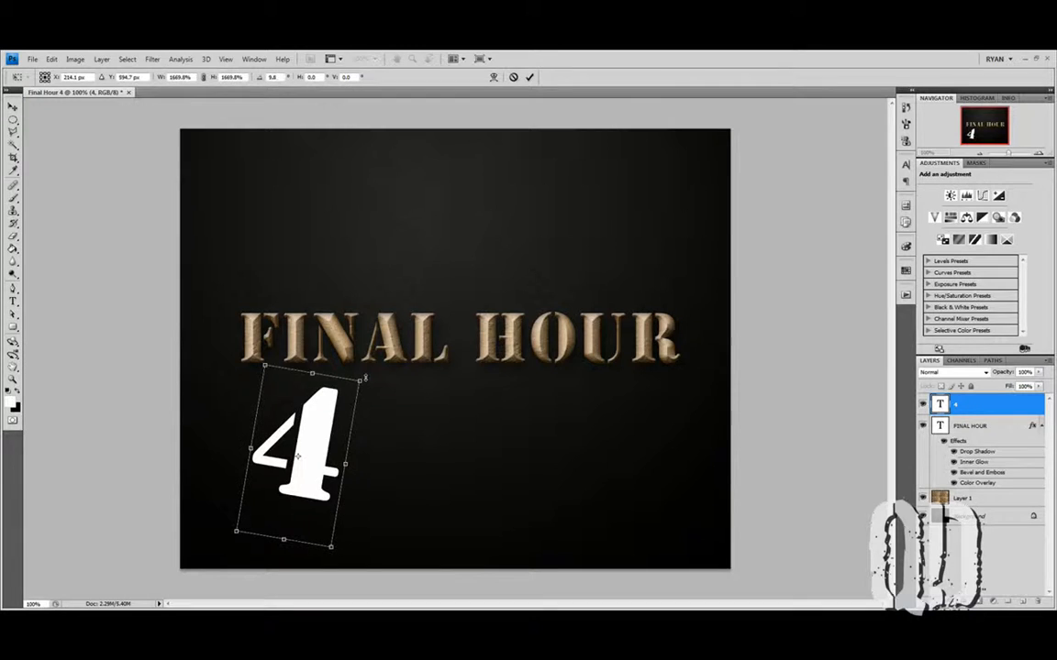
{"action": "key", "text": "Return"}
Step: Shift FINAL HOUR slightly left, place the 4 at the end of HOUR, and move its layer beneath the FINAL HOUR layer
{"action": "left_click_drag", "start_coordinate": [421, 342], "coordinate": [392, 342]}
{"action": "left_click_drag", "start_coordinate": [321, 418], "coordinate": [684, 332]}
{"action": "left_click_drag", "start_coordinate": [976, 410], "coordinate": [960, 481]}
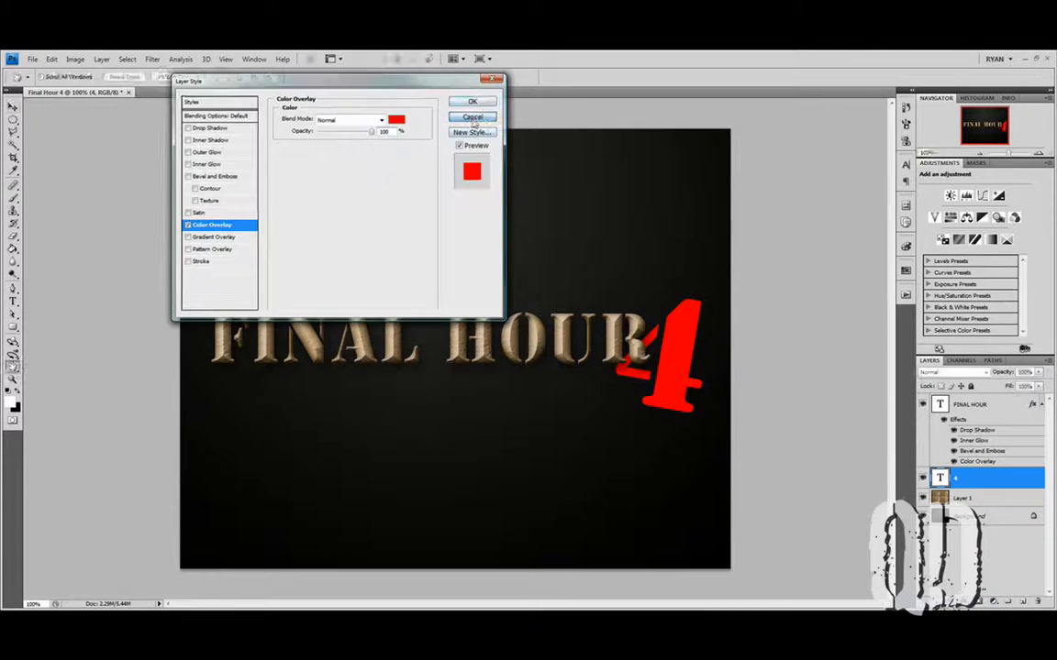
Step: Discard the red Color Overlay on the 4 and reduce the layer's fill opacity to 0% in the Blending Options
{"action": "left_click", "coordinate": [472, 118]}
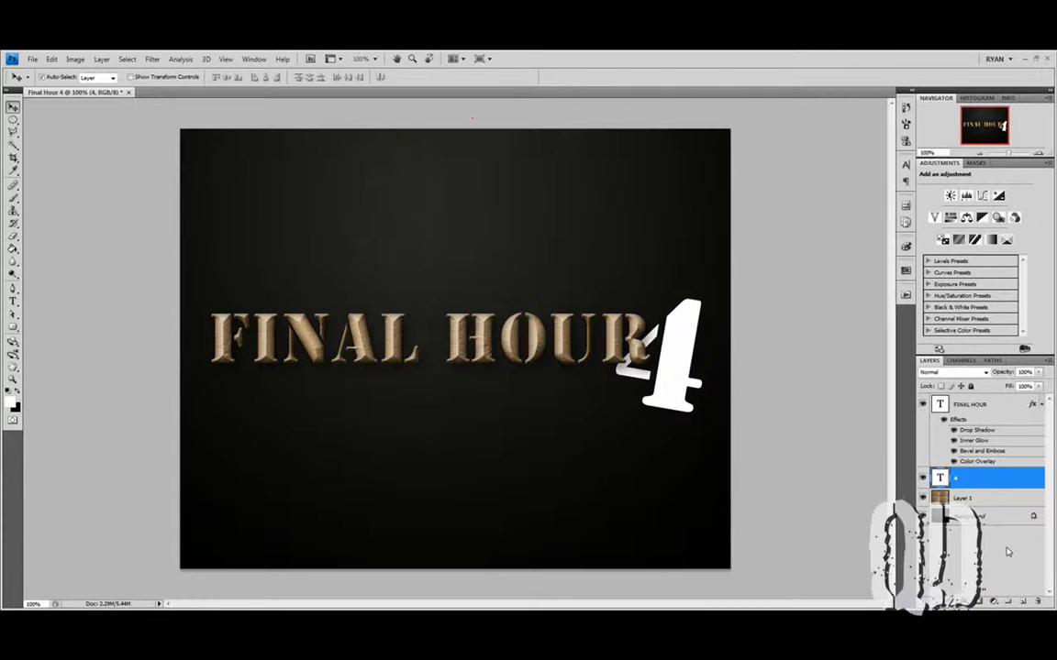
{"action": "left_click", "coordinate": [964, 601]}
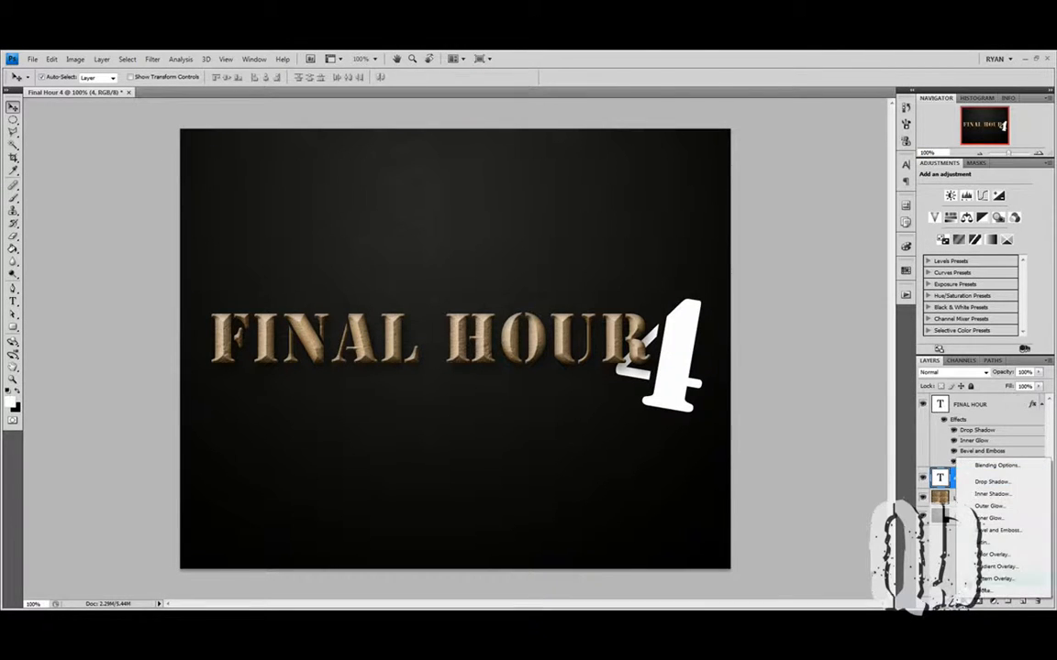
{"action": "left_click", "coordinate": [982, 466]}
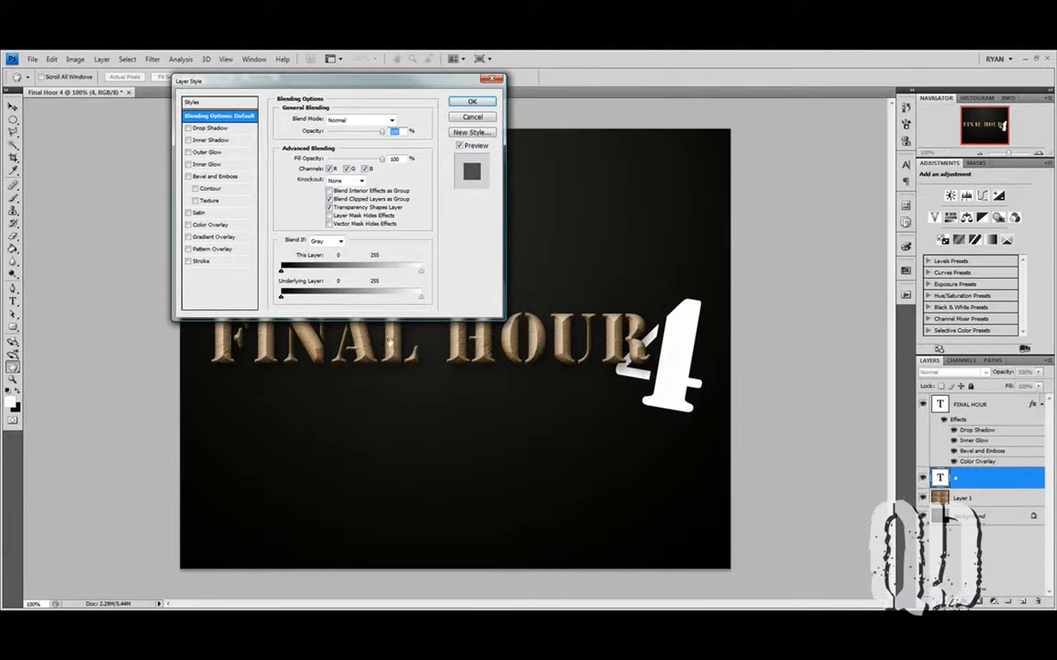
{"action": "left_click_drag", "start_coordinate": [360, 158], "coordinate": [285, 164]}
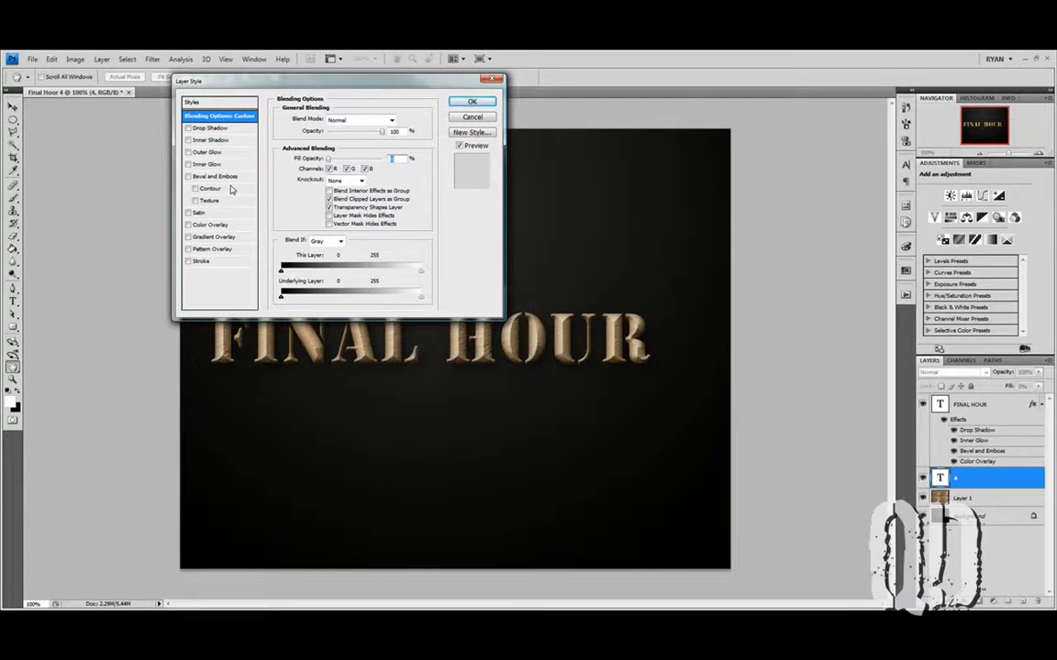
Step: Add an Outer Glow effect to the 4 and set the glow color to a saturated orange
{"action": "left_click", "coordinate": [187, 153]}
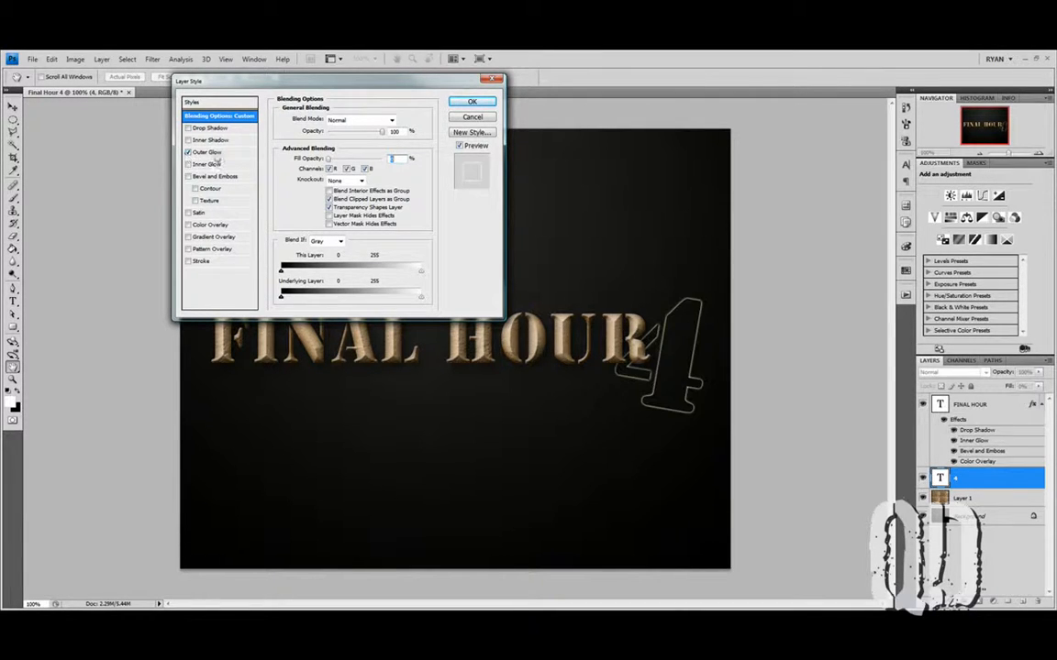
{"action": "left_click", "coordinate": [208, 152]}
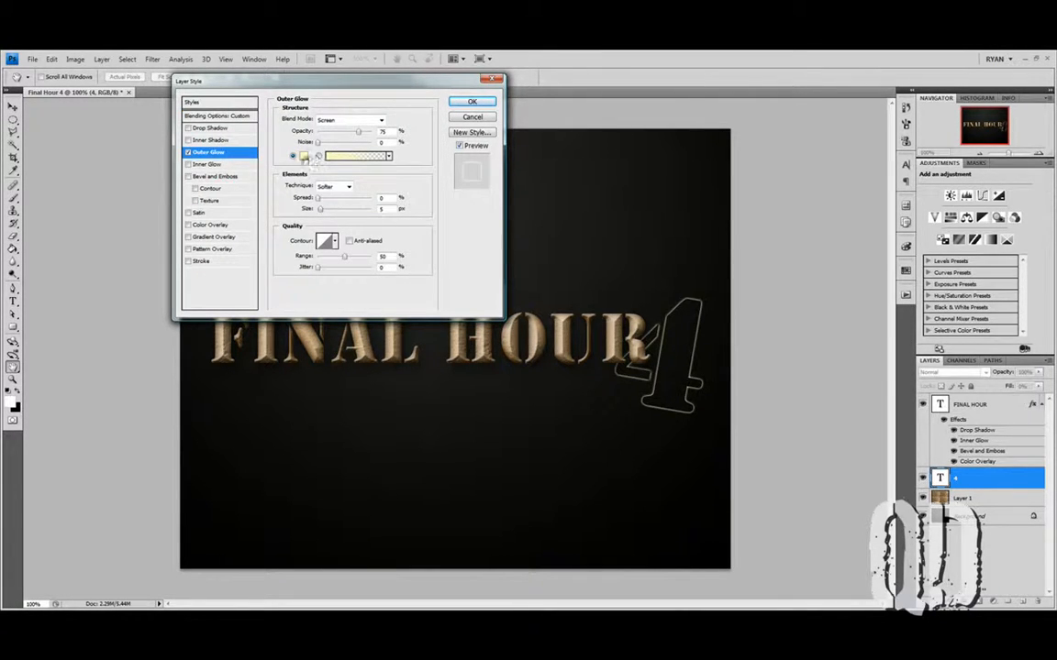
{"action": "left_click", "coordinate": [304, 156]}
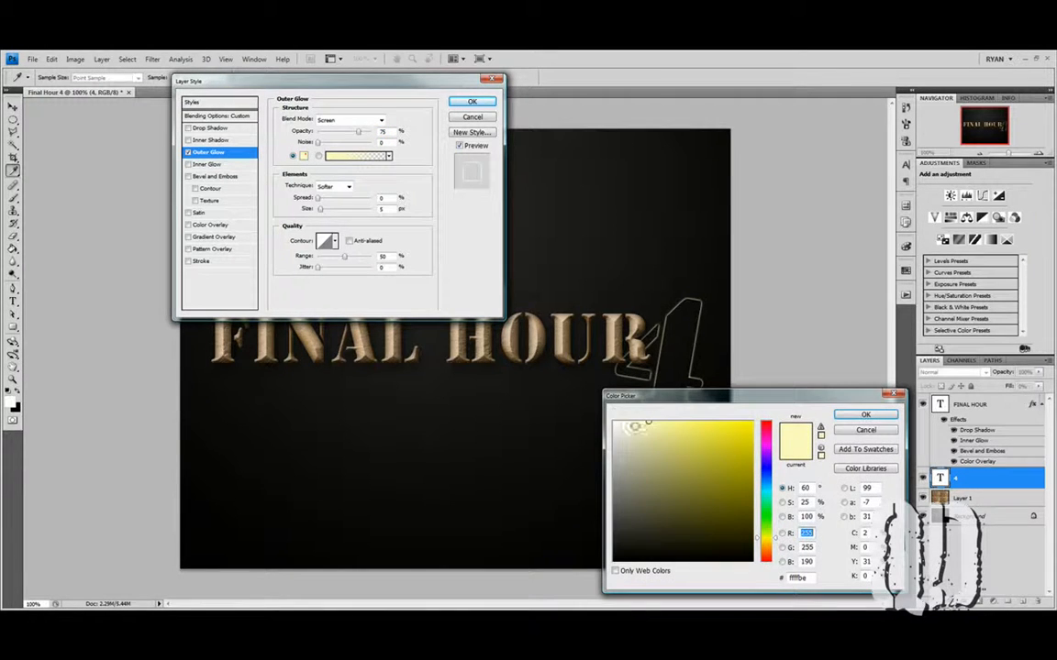
{"action": "left_click", "coordinate": [766, 546]}
{"action": "left_click", "coordinate": [752, 422]}
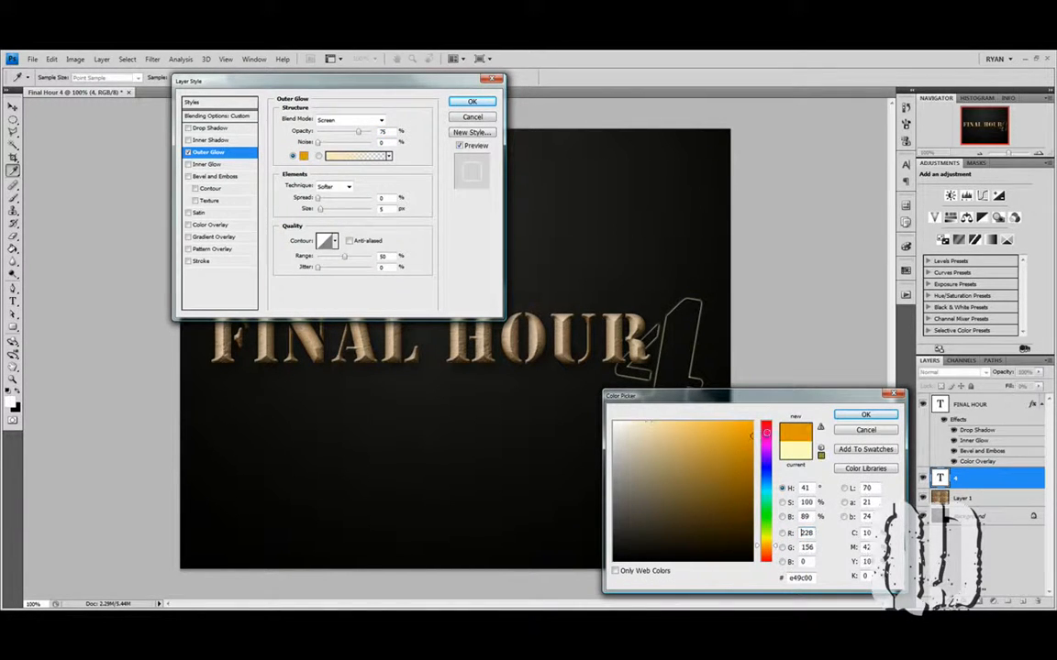
{"action": "left_click", "coordinate": [864, 414]}
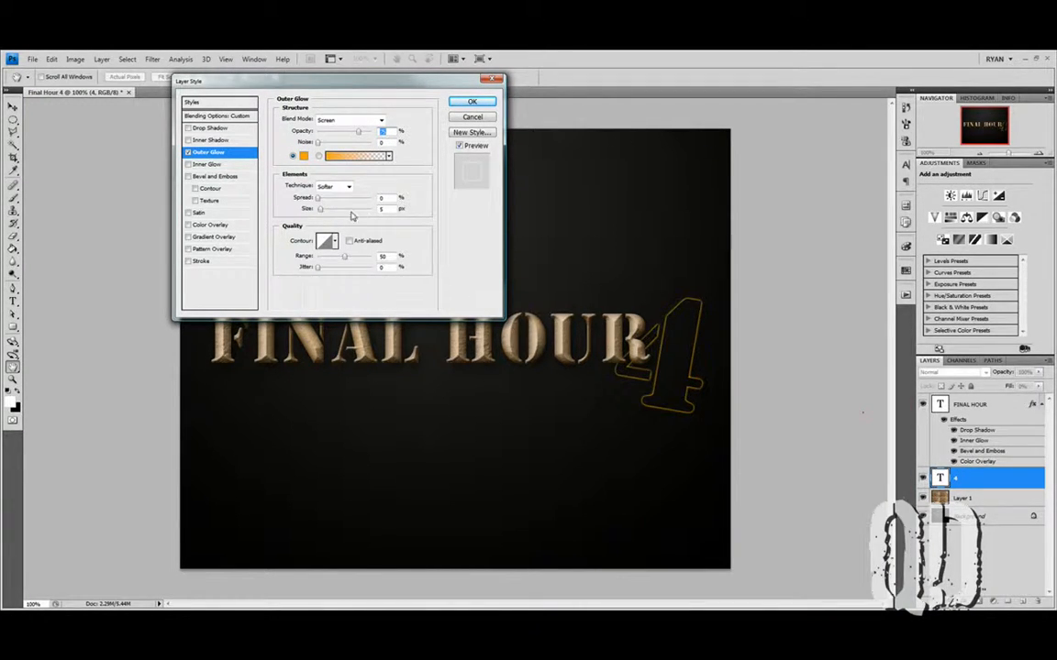
Step: Switch the outer glow's blend mode to Normal and enlarge its size to slightly over 40 px
{"action": "left_click_drag", "start_coordinate": [325, 212], "coordinate": [329, 213]}
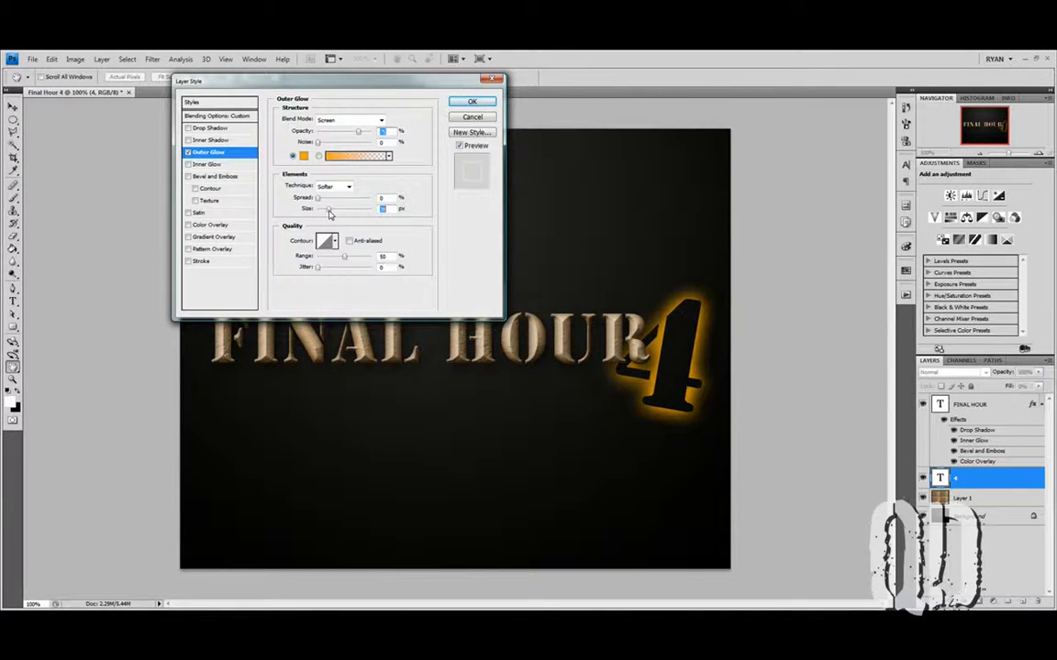
{"action": "left_click", "coordinate": [339, 120]}
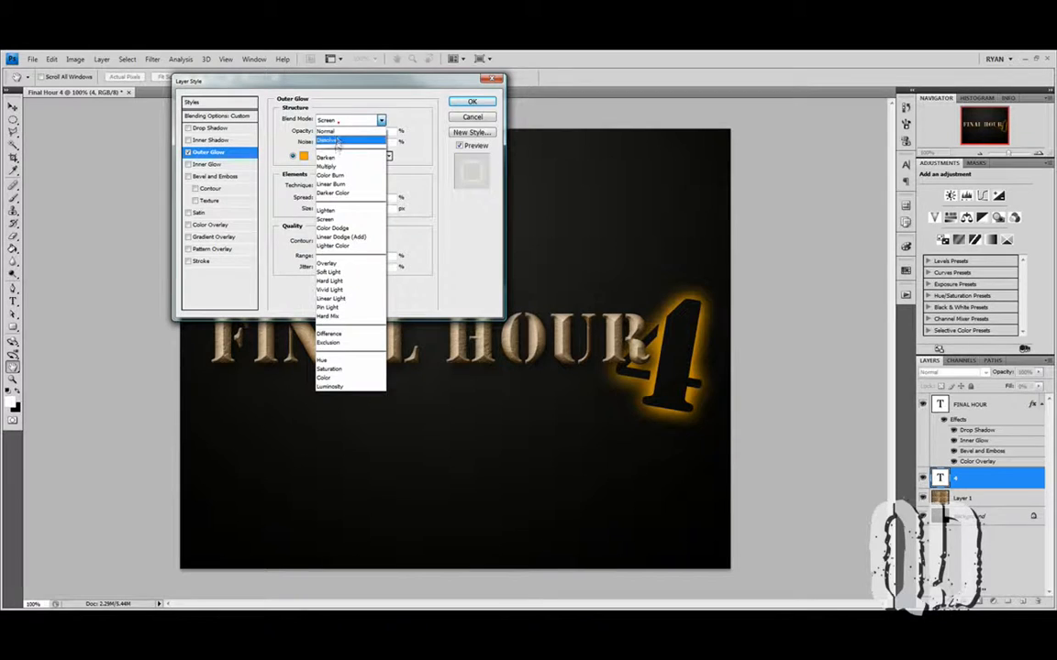
{"action": "left_click", "coordinate": [340, 132]}
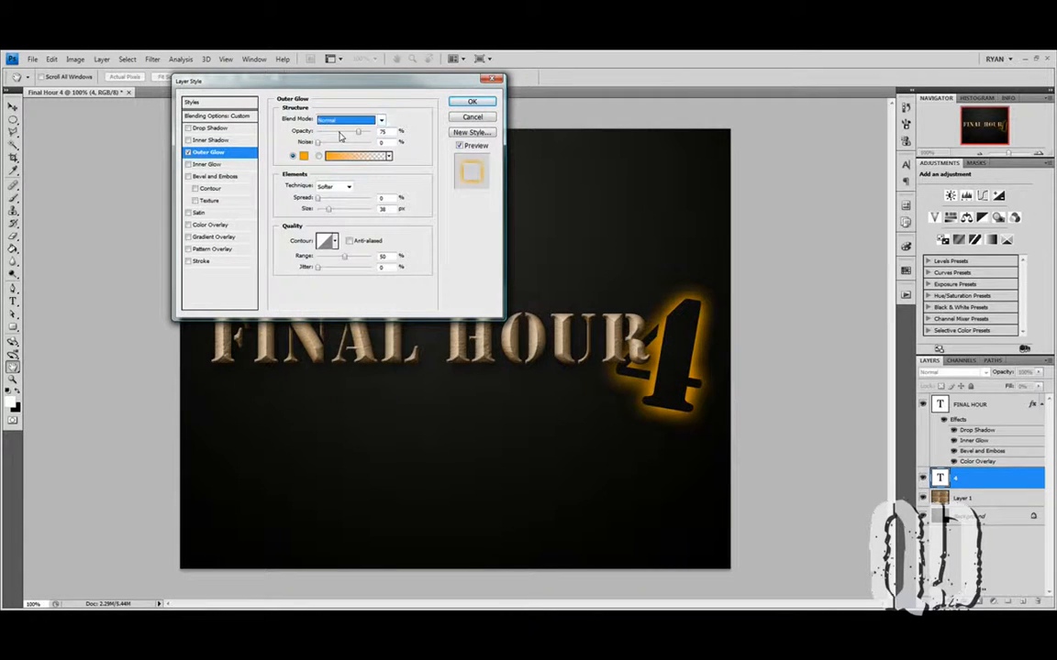
{"action": "mouse_move", "coordinate": [329, 211]}
{"action": "left_mouse_down"}
{"action": "mouse_move", "coordinate": [340, 211]}
{"action": "mouse_move", "coordinate": [330, 212]}
{"action": "left_mouse_up"}
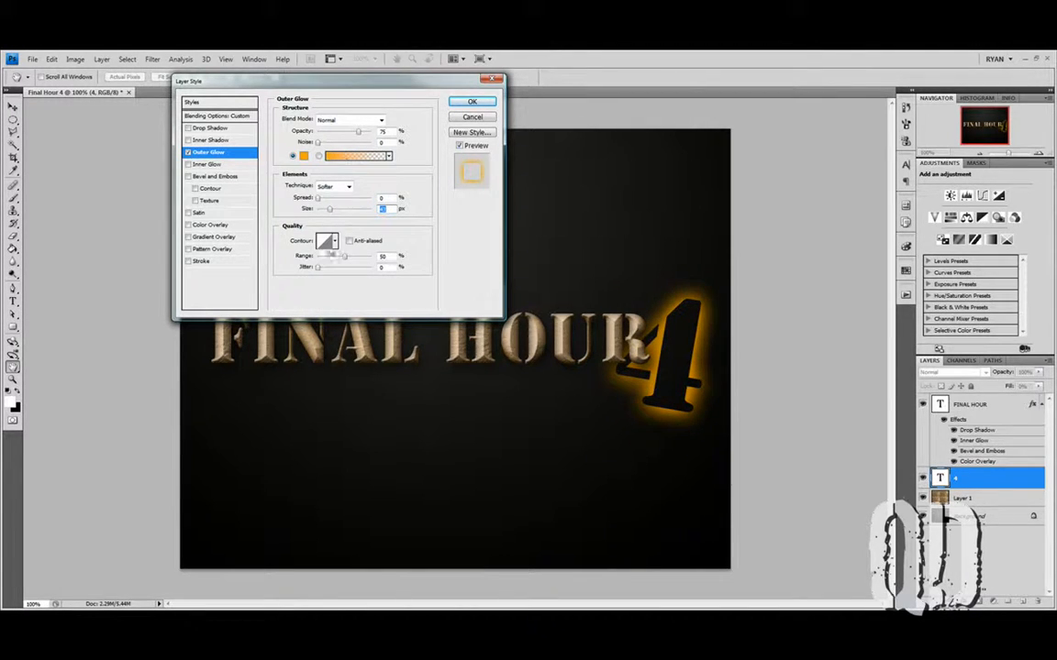
Step: Raise the outer glow's range to nearly its maximum and add an Inner Glow in saturated orange (ffa200) to the 4
{"action": "left_click_drag", "start_coordinate": [344, 257], "coordinate": [370, 264]}
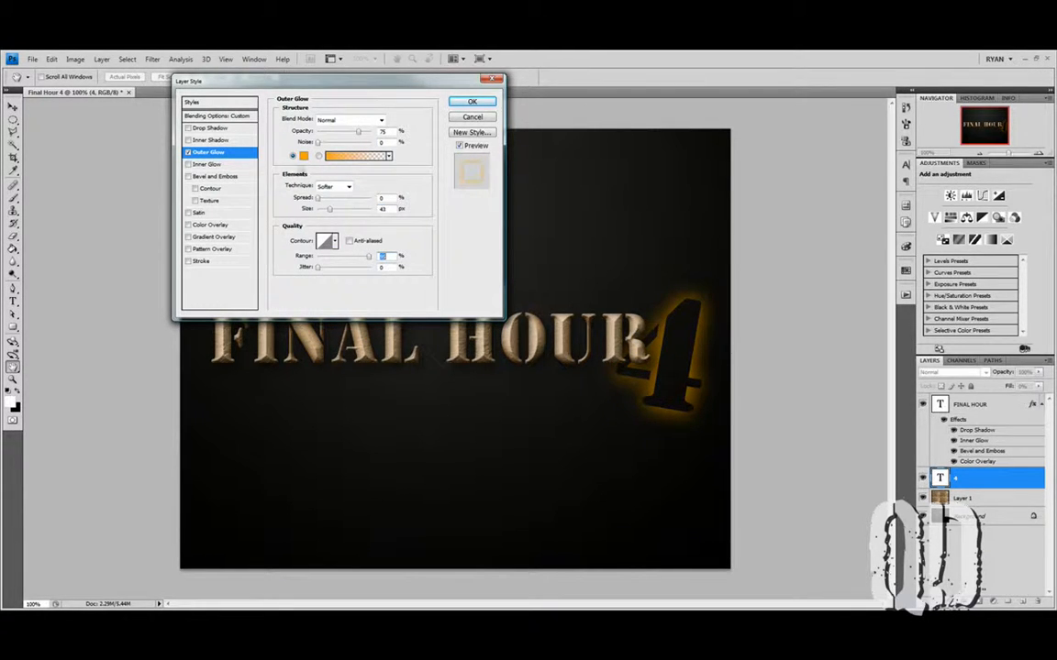
{"action": "left_click", "coordinate": [188, 164]}
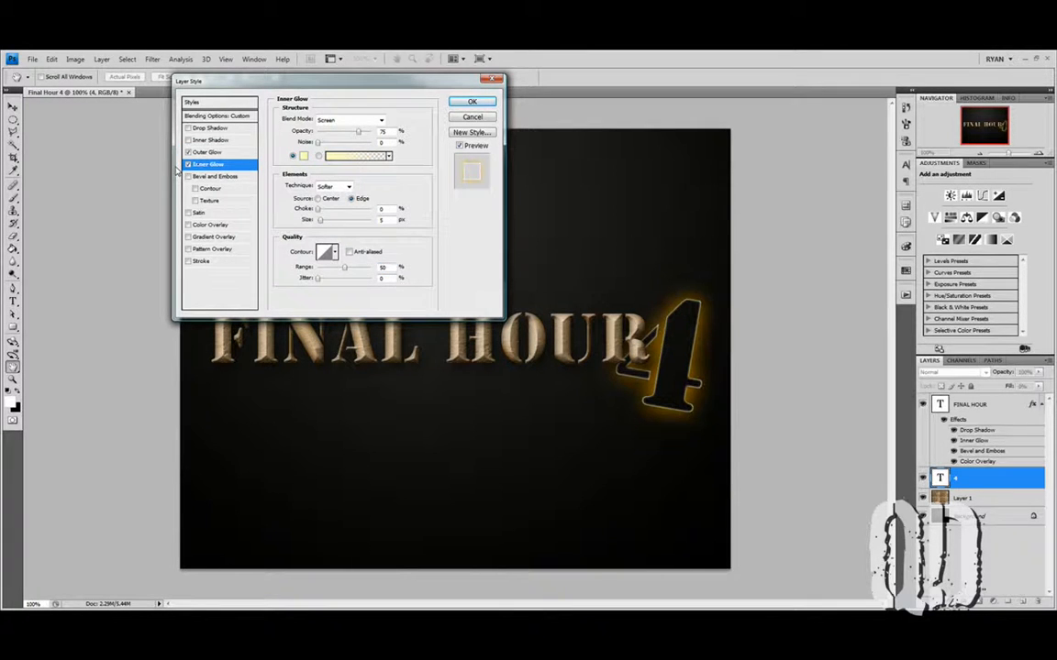
{"action": "left_click", "coordinate": [304, 156]}
{"action": "left_click", "coordinate": [767, 549]}
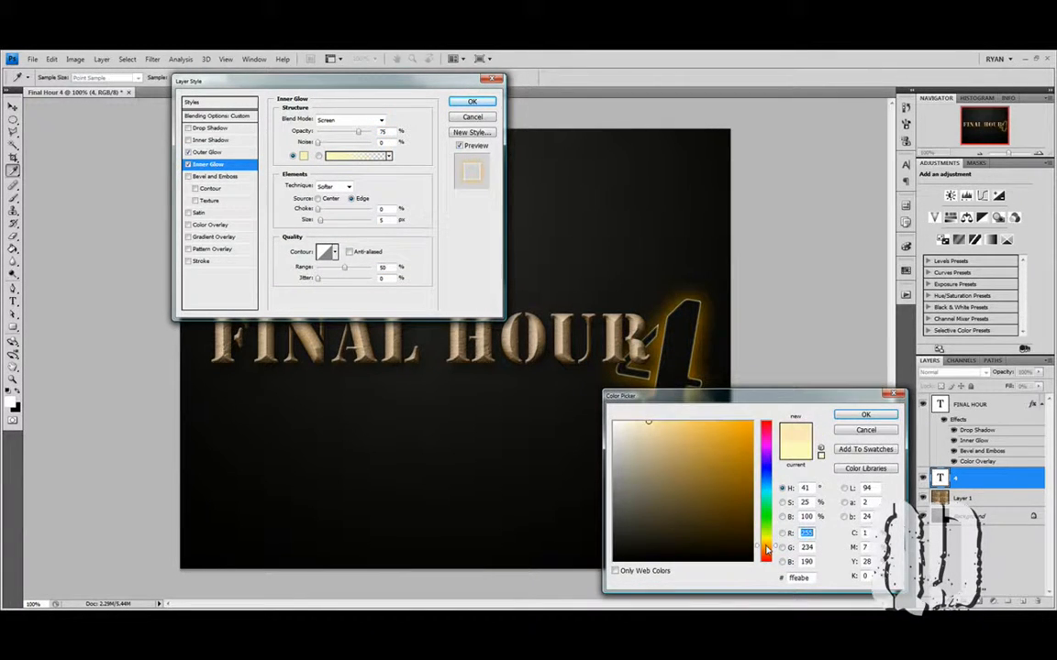
{"action": "left_click_drag", "start_coordinate": [692, 473], "coordinate": [753, 422]}
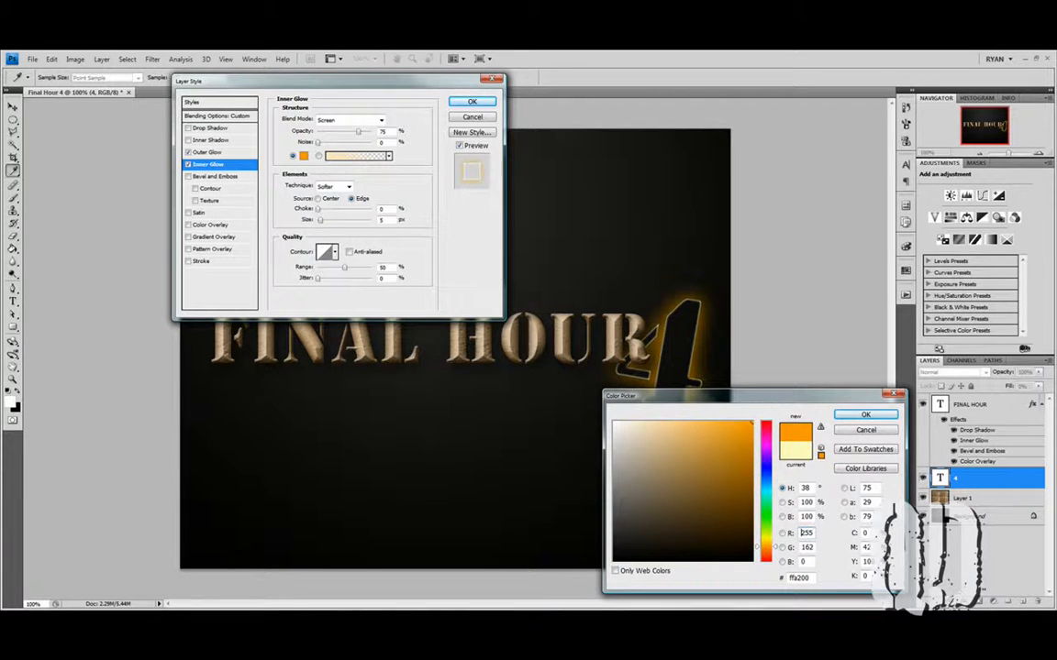
{"action": "left_click", "coordinate": [858, 414]}
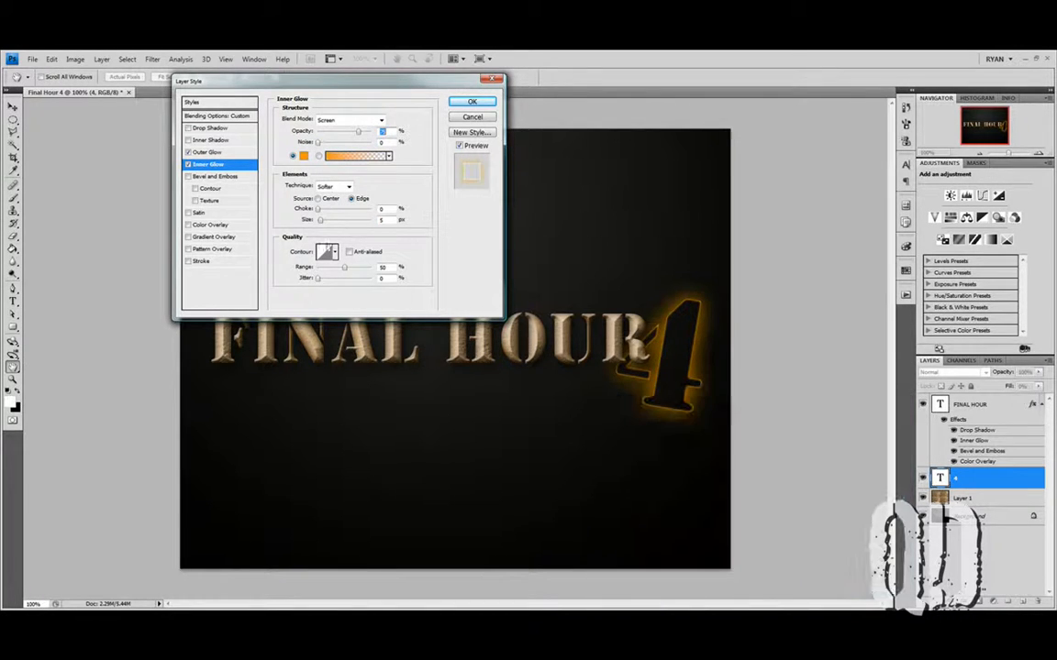
Step: Lower the inner glow's opacity to 20%, switch its blend mode to Normal, and apply the layer style
{"action": "left_click_drag", "start_coordinate": [336, 137], "coordinate": [332, 135]}
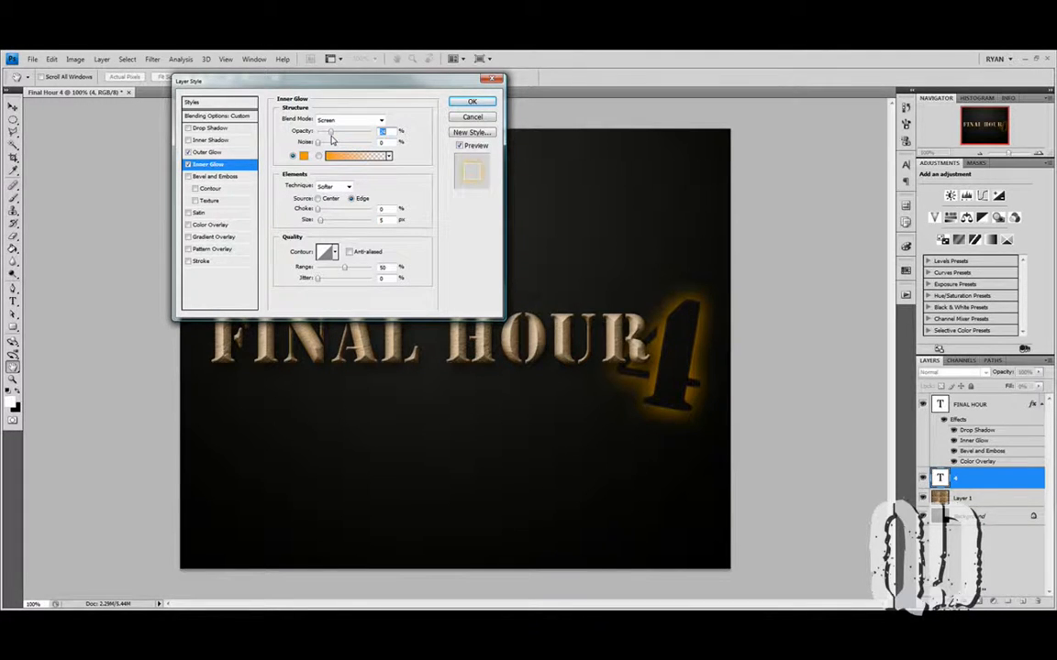
{"action": "left_click", "coordinate": [342, 120]}
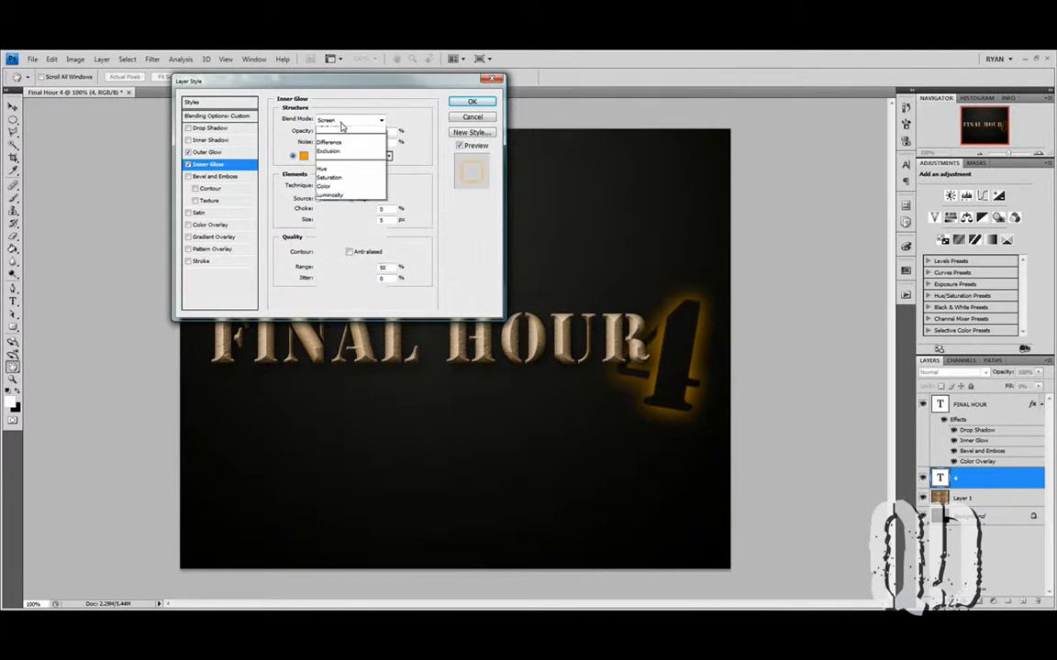
{"action": "left_click", "coordinate": [340, 129]}
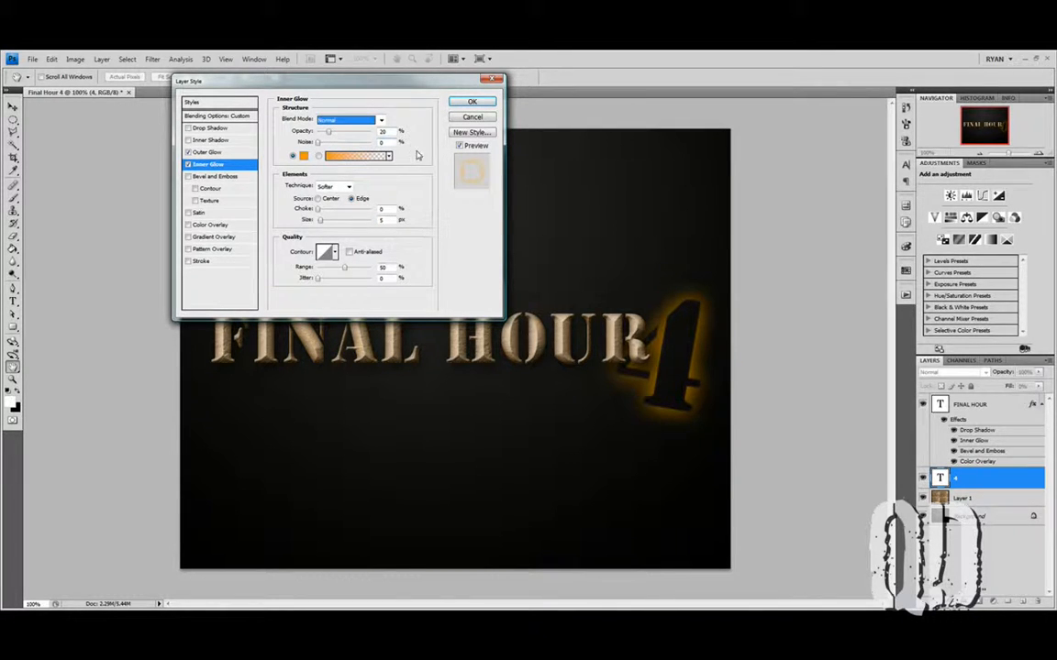
{"action": "left_click", "coordinate": [473, 103]}
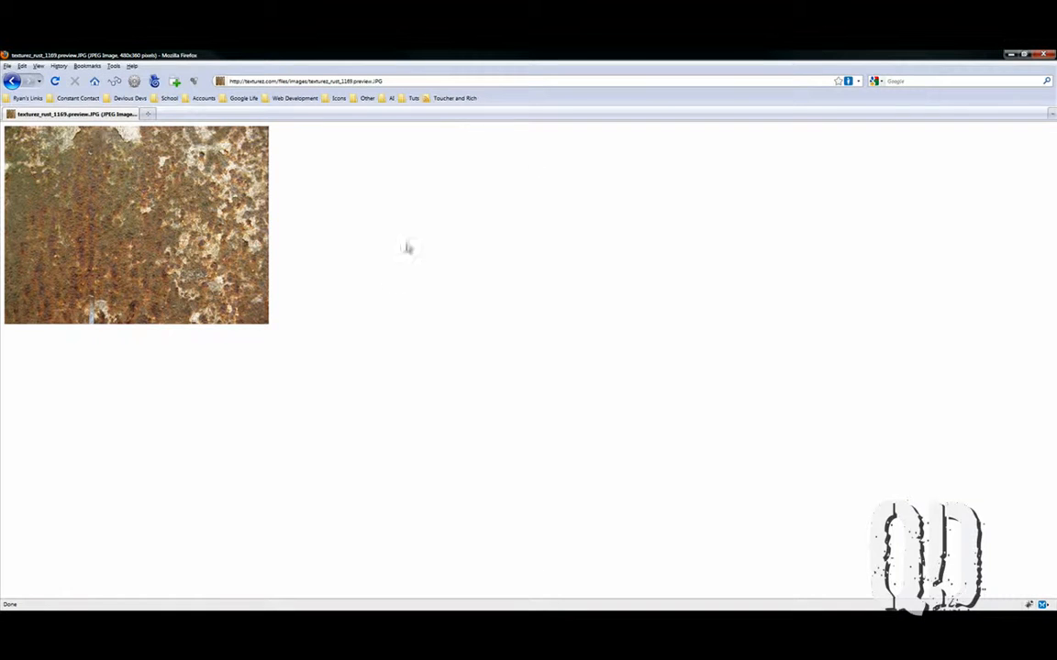
Step: In Firefox, search Google for "xbox 360 game cover" and show the image results
{"action": "left_click", "coordinate": [923, 80]}
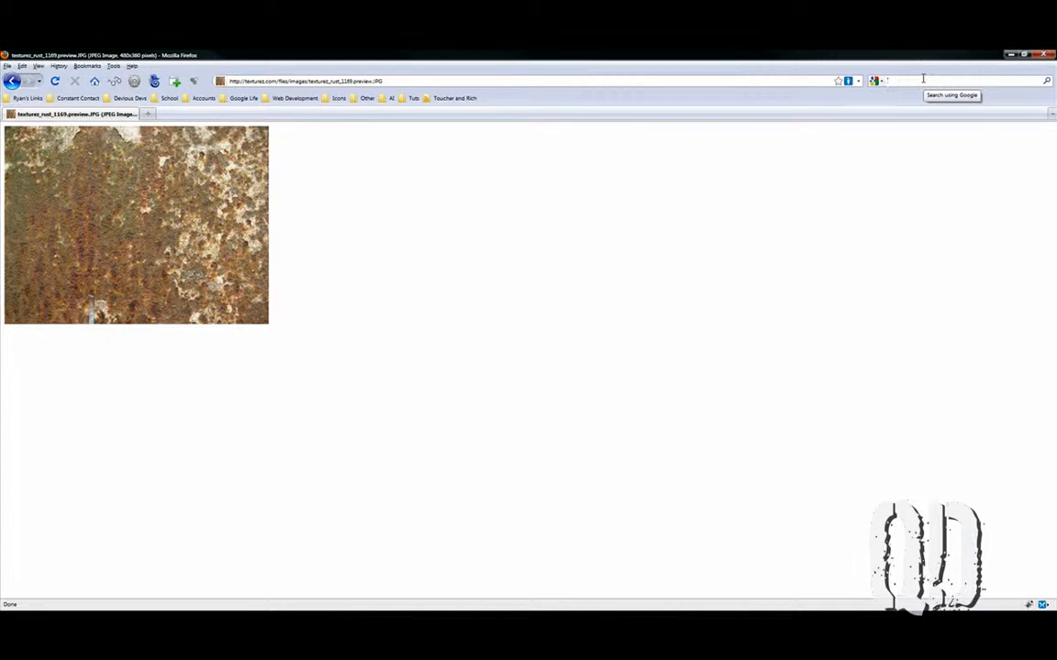
{"action": "type", "text": "rbo"}
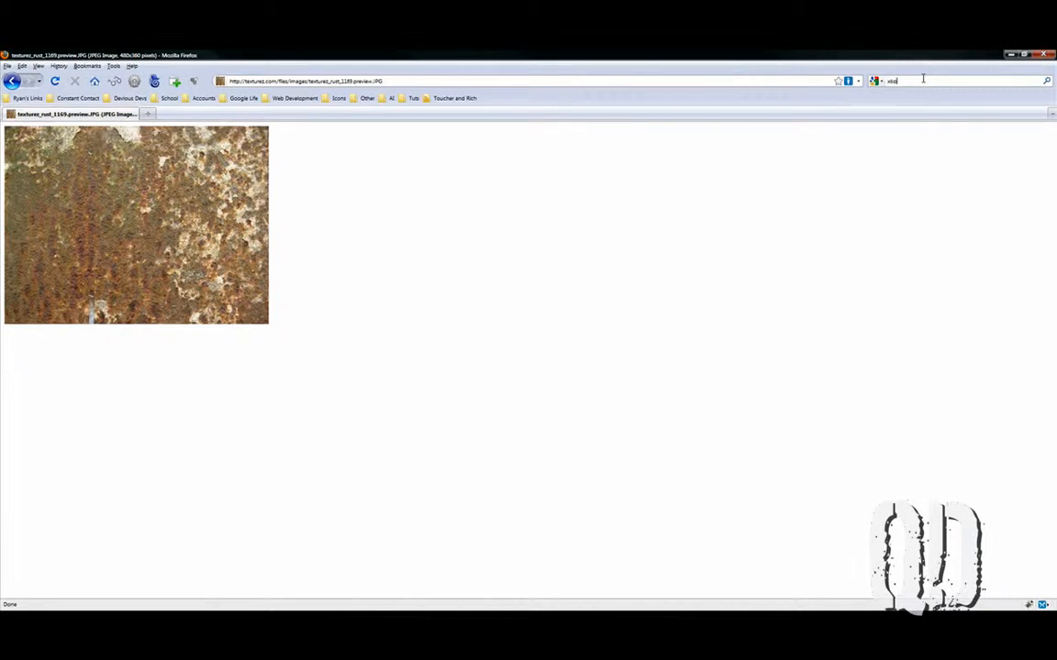
{"action": "type", "text": "x"}
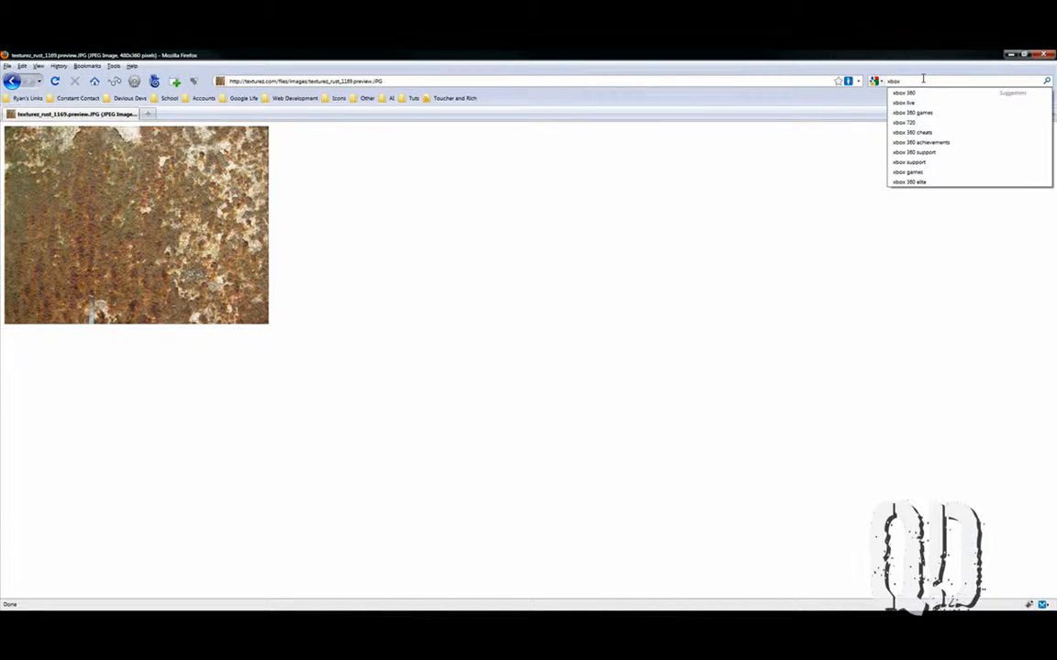
{"action": "key", "text": "Down"}
{"action": "type", "text": "ga"}
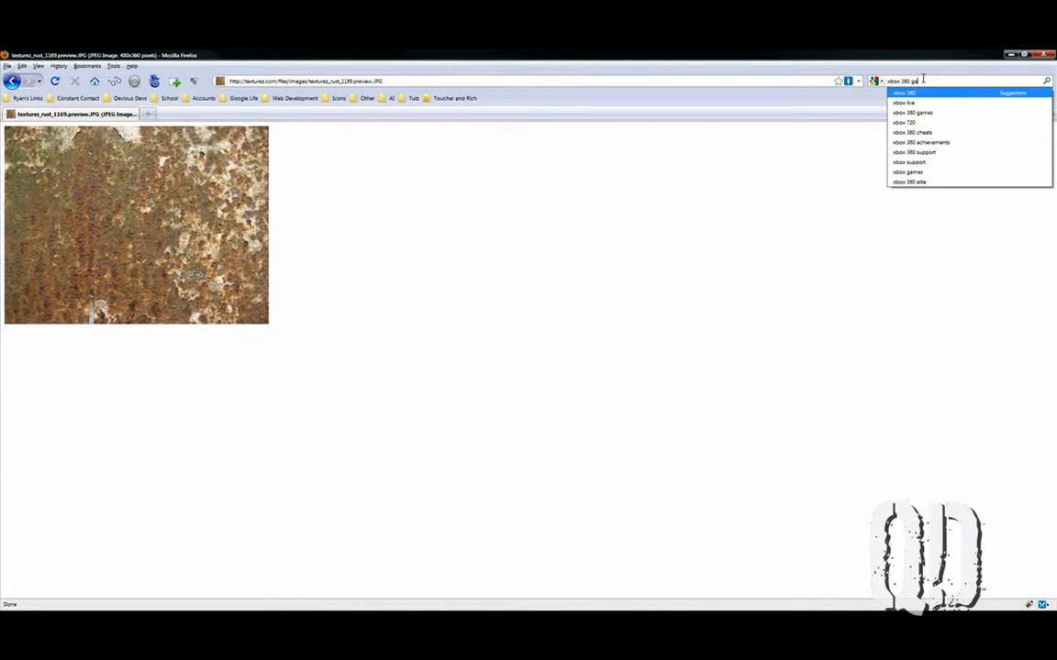
{"action": "type", "text": "me cov"}
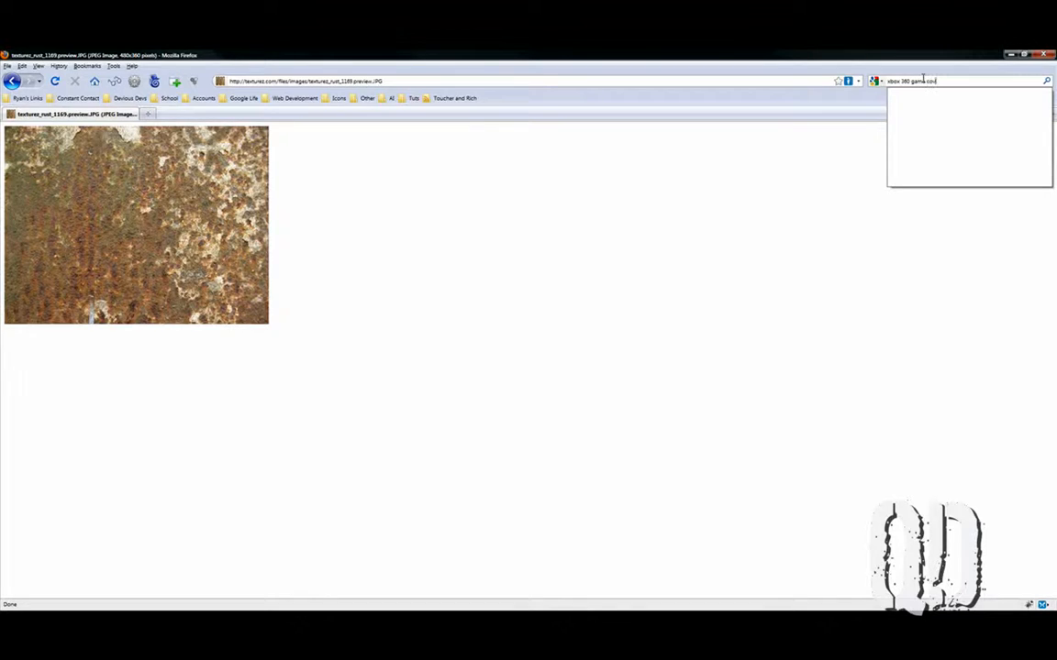
{"action": "type", "text": "er"}
{"action": "key", "text": "Return"}
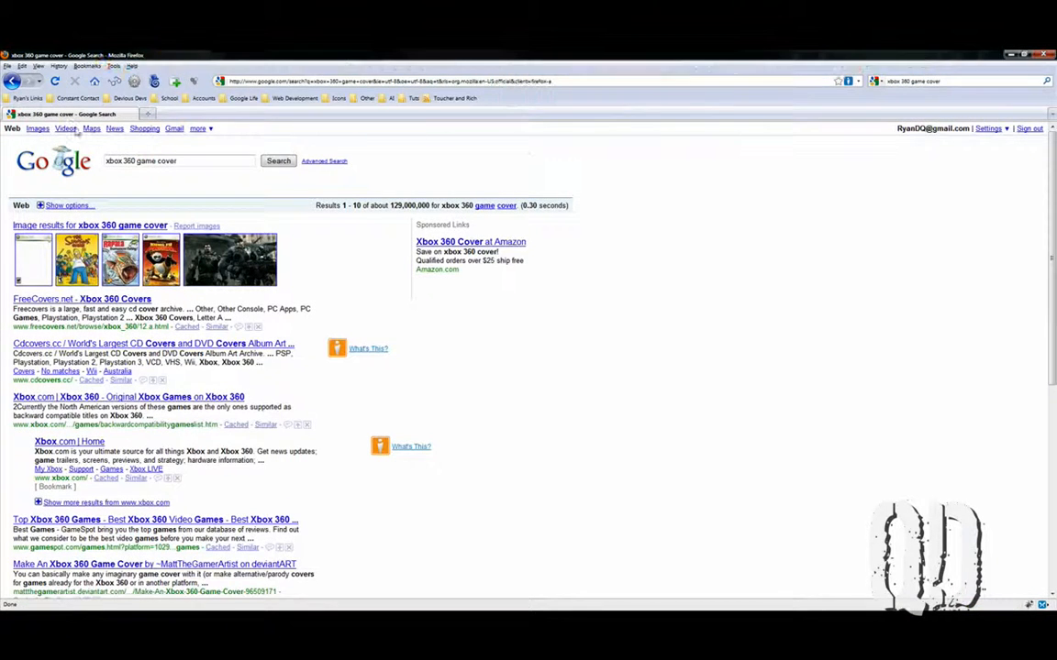
{"action": "left_click", "coordinate": [37, 129]}
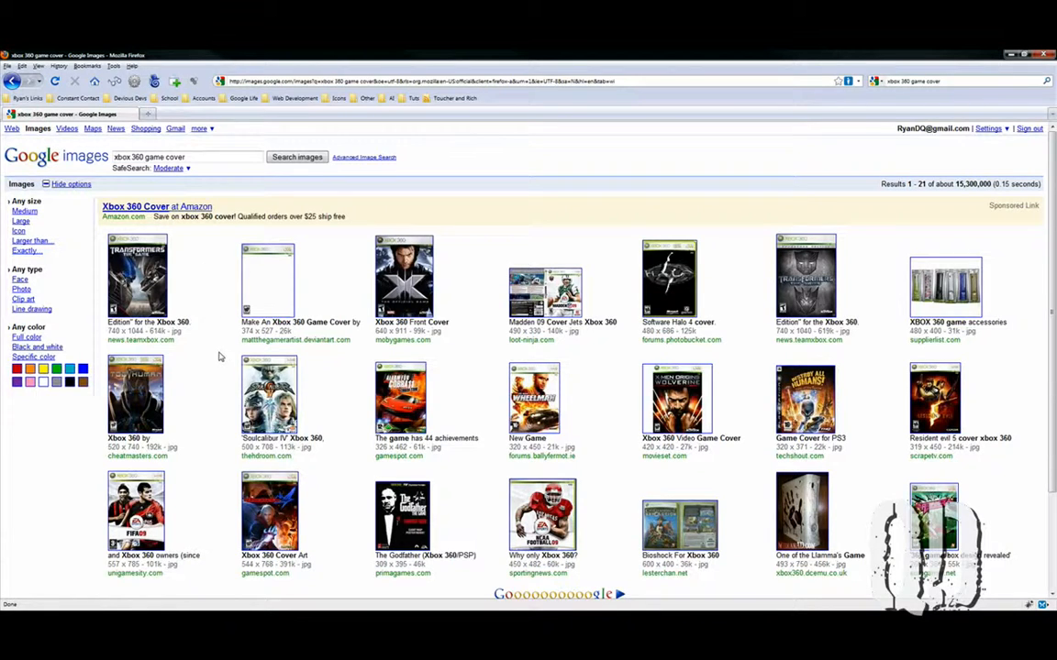
Step: Open the Transformers The Game cover at full size and copy the image
{"action": "left_click", "coordinate": [161, 288]}
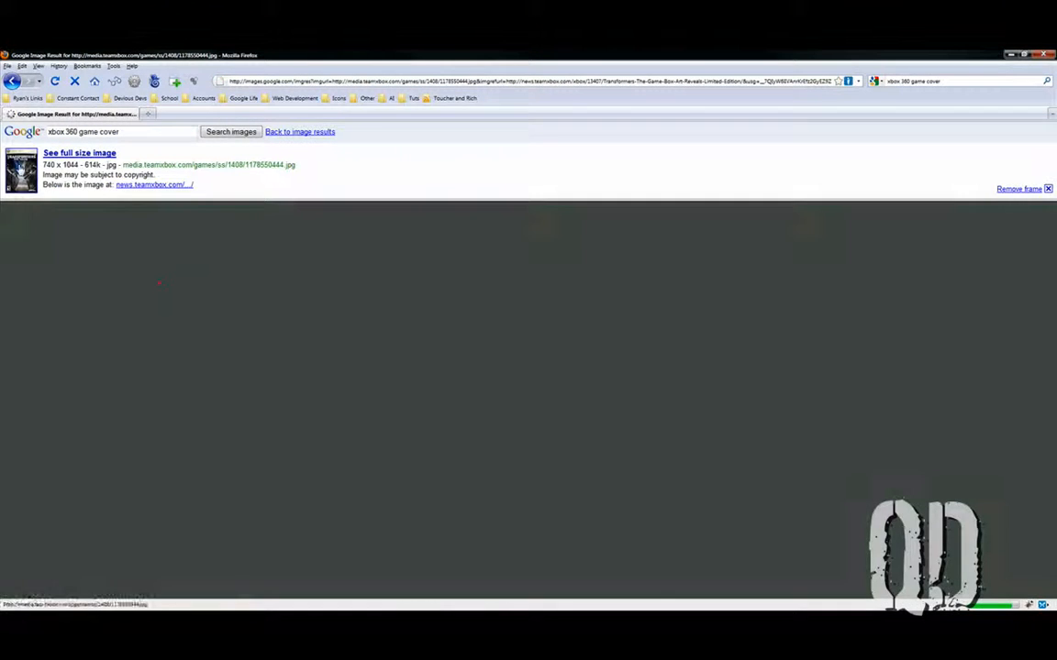
{"action": "left_click", "coordinate": [20, 169]}
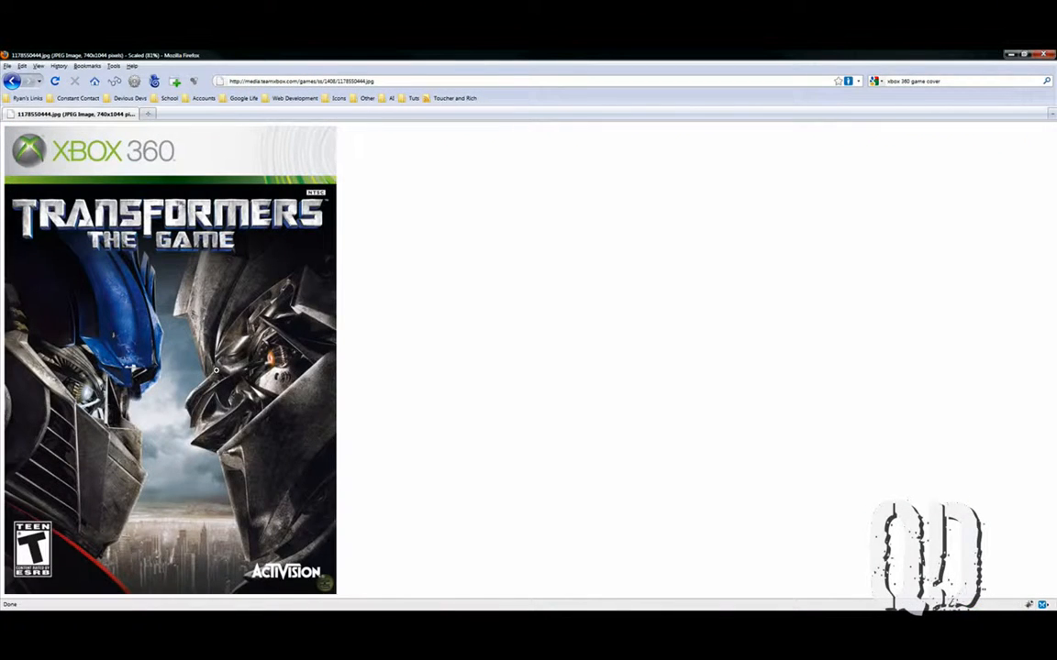
{"action": "left_click", "coordinate": [177, 319]}
{"action": "right_click", "coordinate": [220, 303]}
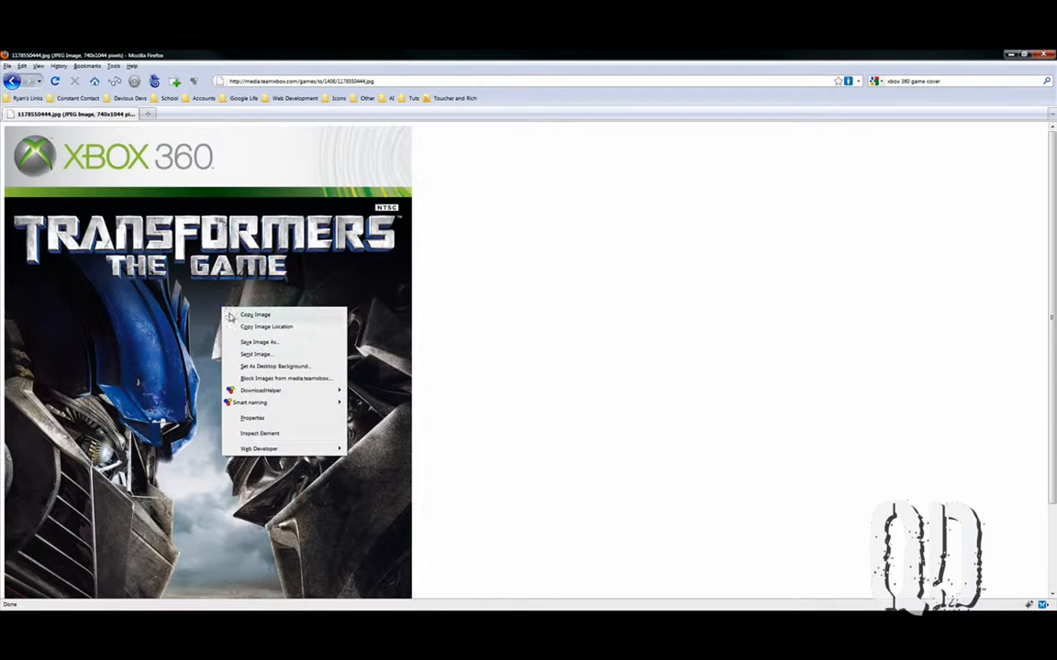
{"action": "left_click", "coordinate": [231, 311]}
Step: Switch back to Photoshop, create a new 740 × 1044 pixel document from the Clipboard preset, and paste the cover
{"action": "key", "text": "alt+Tab"}
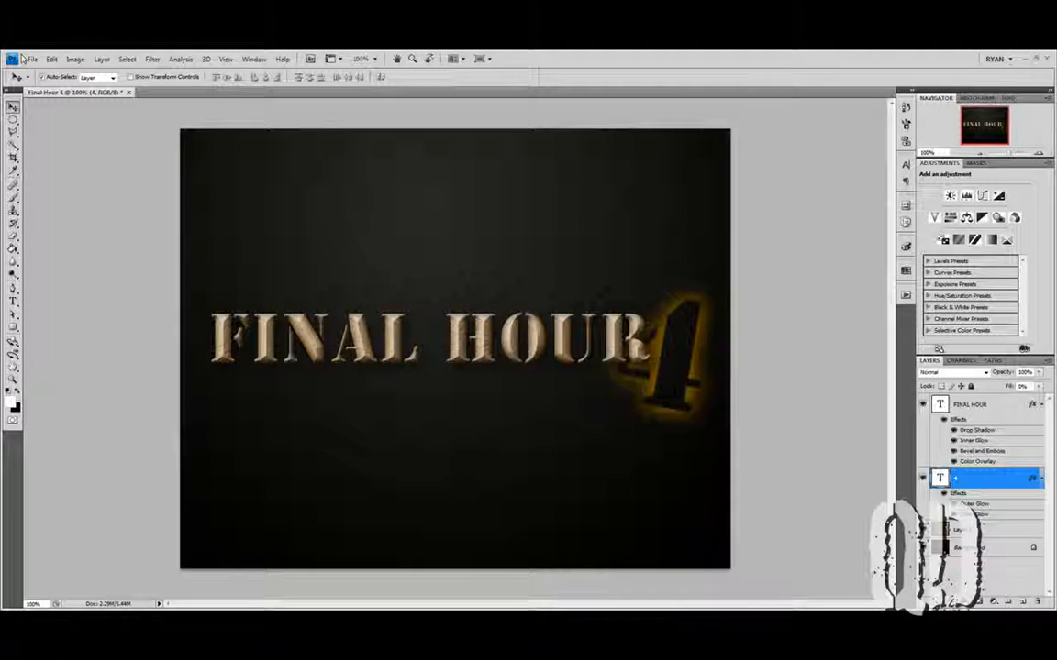
{"action": "left_click", "coordinate": [30, 58]}
{"action": "left_click", "coordinate": [37, 67]}
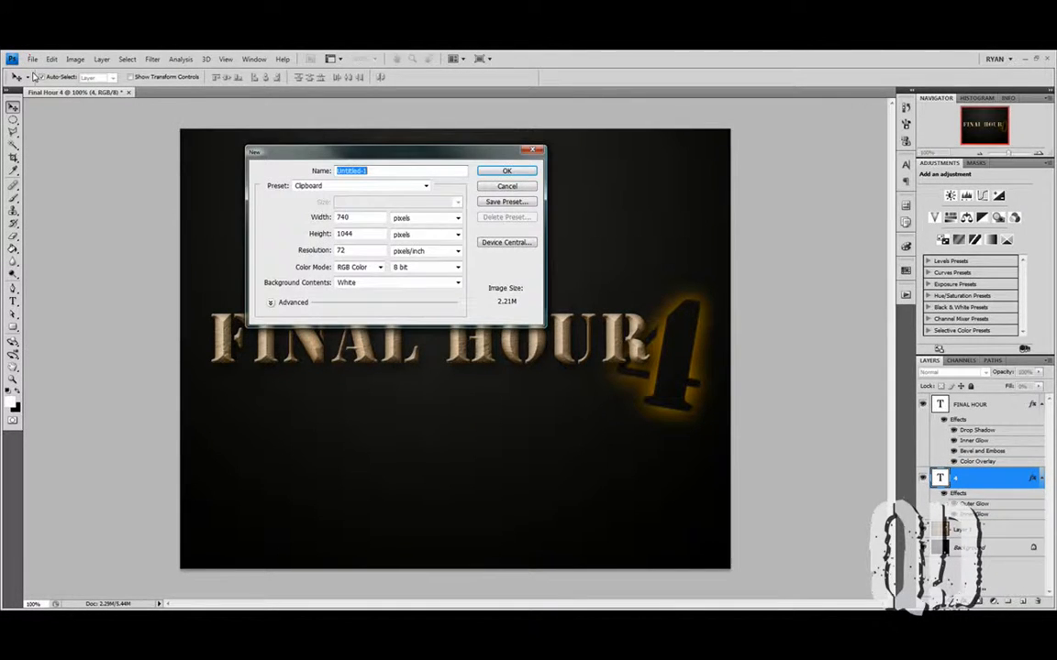
{"action": "key", "text": "Return"}
{"action": "key", "text": "ctrl+v"}
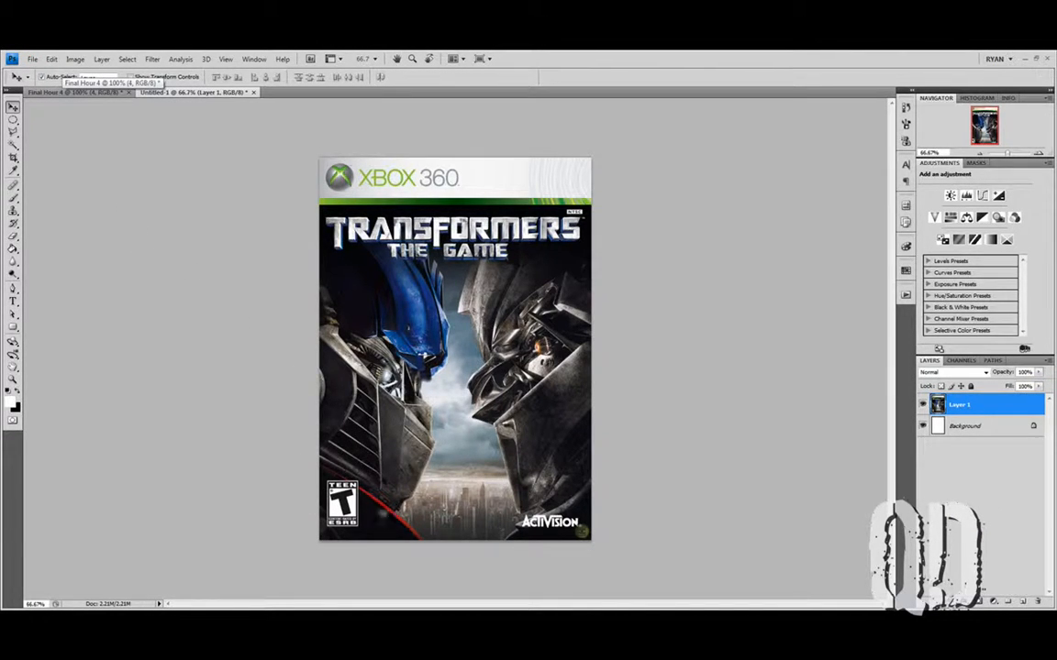
Step: Select the cover's ESRB Teen rating box with the Rectangular Marquee and copy it to a new layer
{"action": "left_click", "coordinate": [13, 378]}
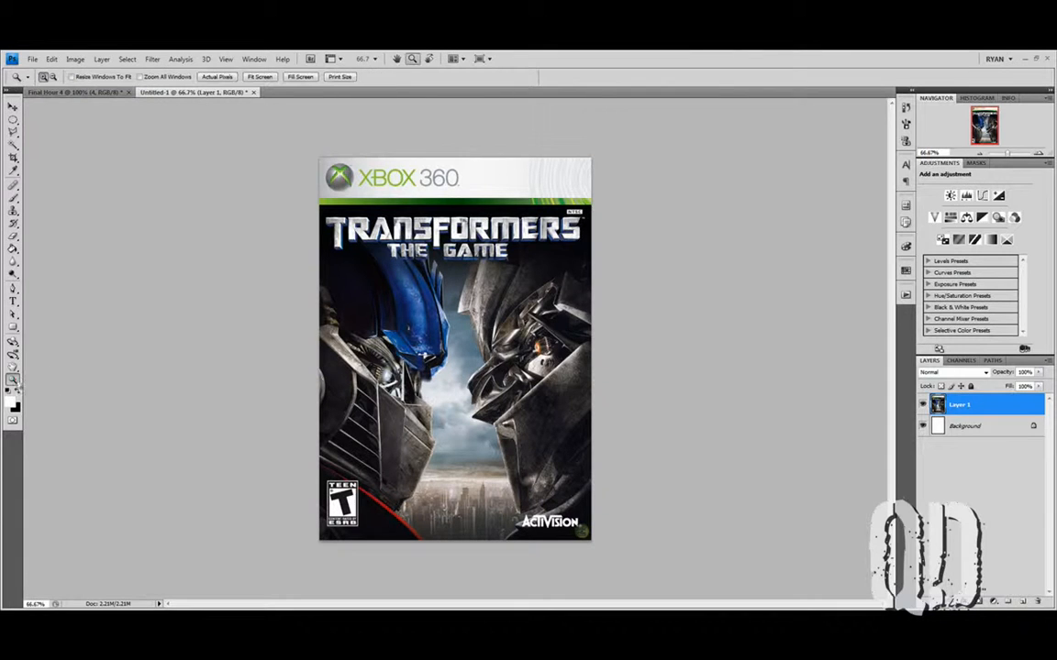
{"action": "left_click", "coordinate": [331, 483]}
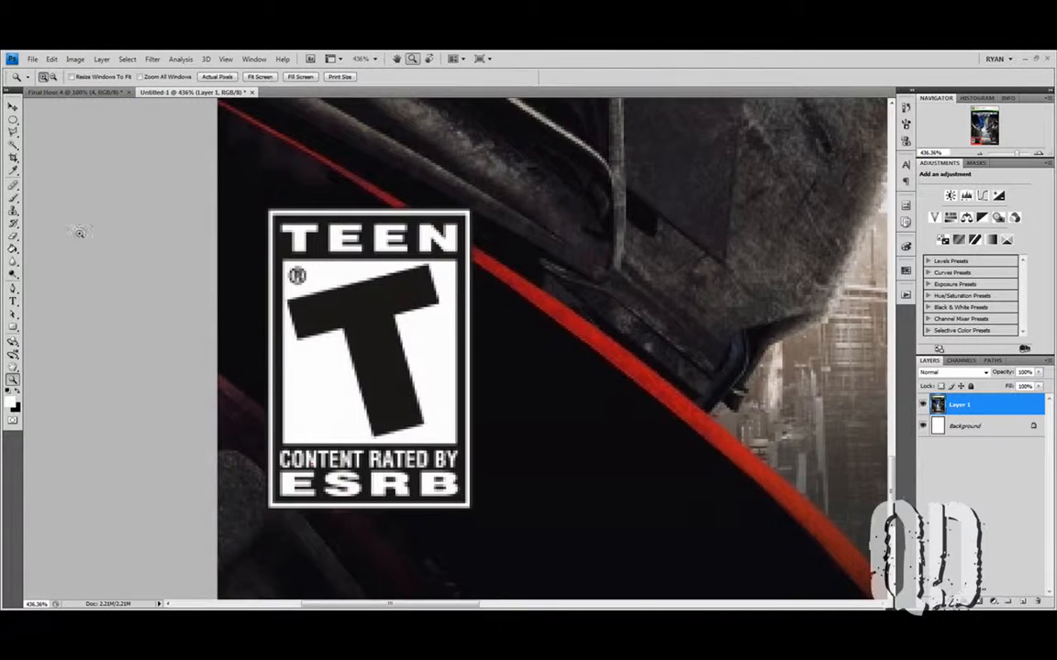
{"action": "left_click", "coordinate": [14, 119]}
{"action": "left_click", "coordinate": [55, 108]}
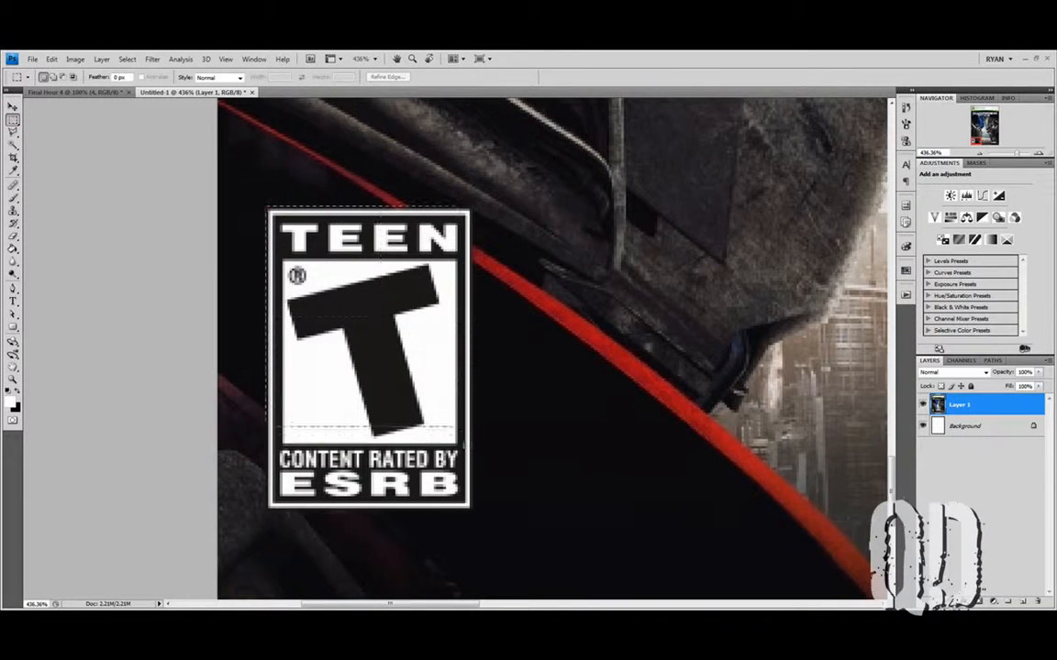
{"action": "left_click_drag", "start_coordinate": [268, 209], "coordinate": [470, 509]}
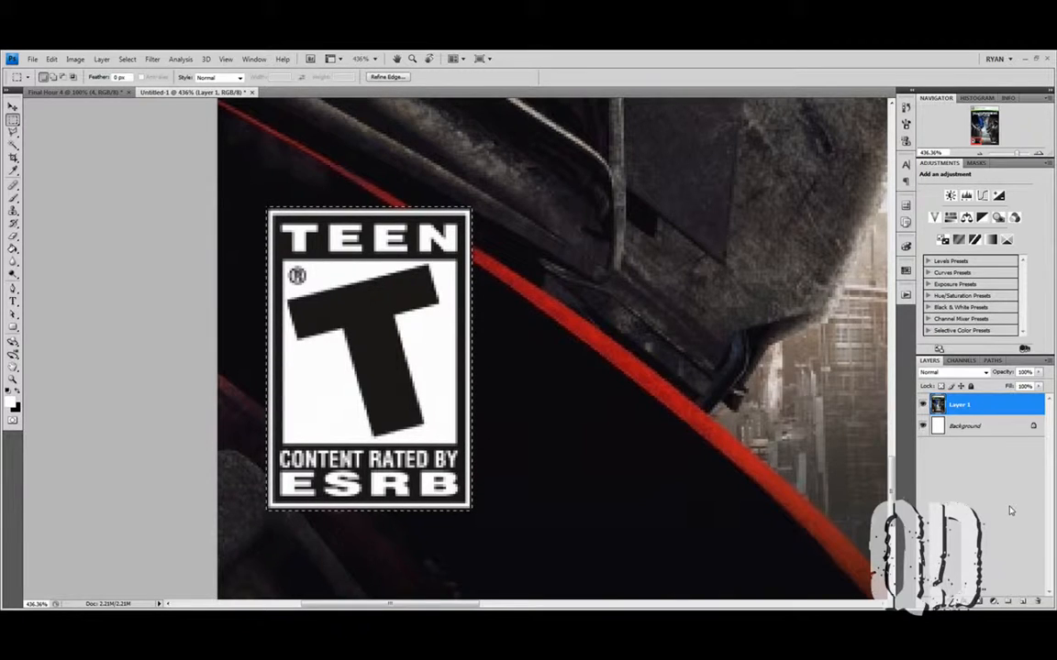
{"action": "key", "text": "ctrl+j"}
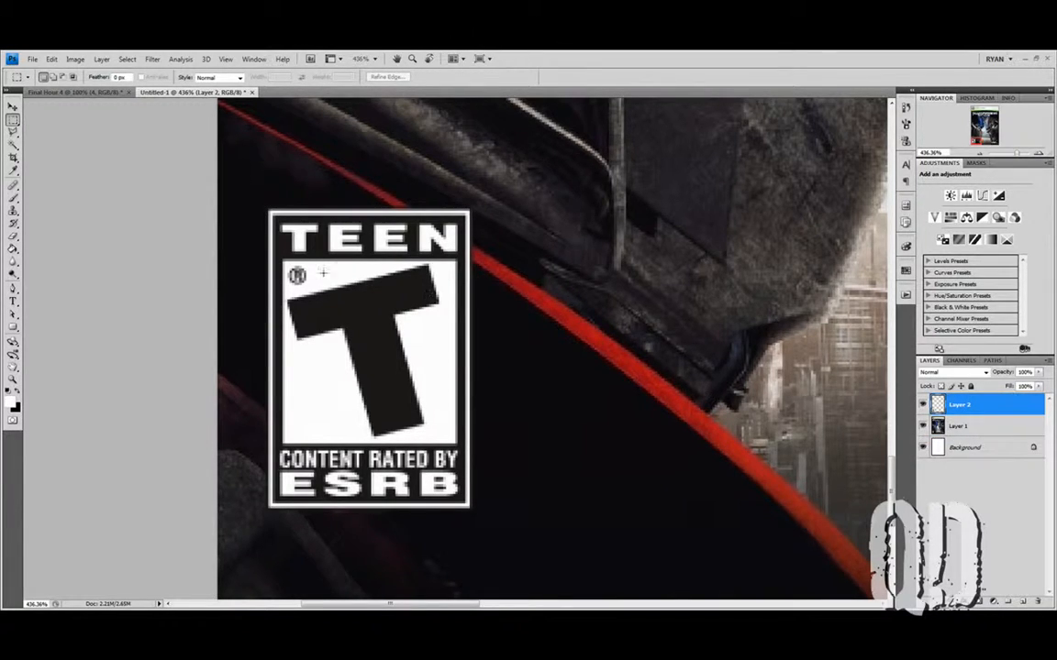
Step: Rename the rating box layer as TEEN
{"action": "double_click", "coordinate": [963, 405]}
{"action": "type", "text": "TEEN"}
{"action": "key", "text": "Return"}
Step: Float the Final Hour 4 document in its own window so the cover document is visible behind it
{"action": "left_click", "coordinate": [92, 92]}
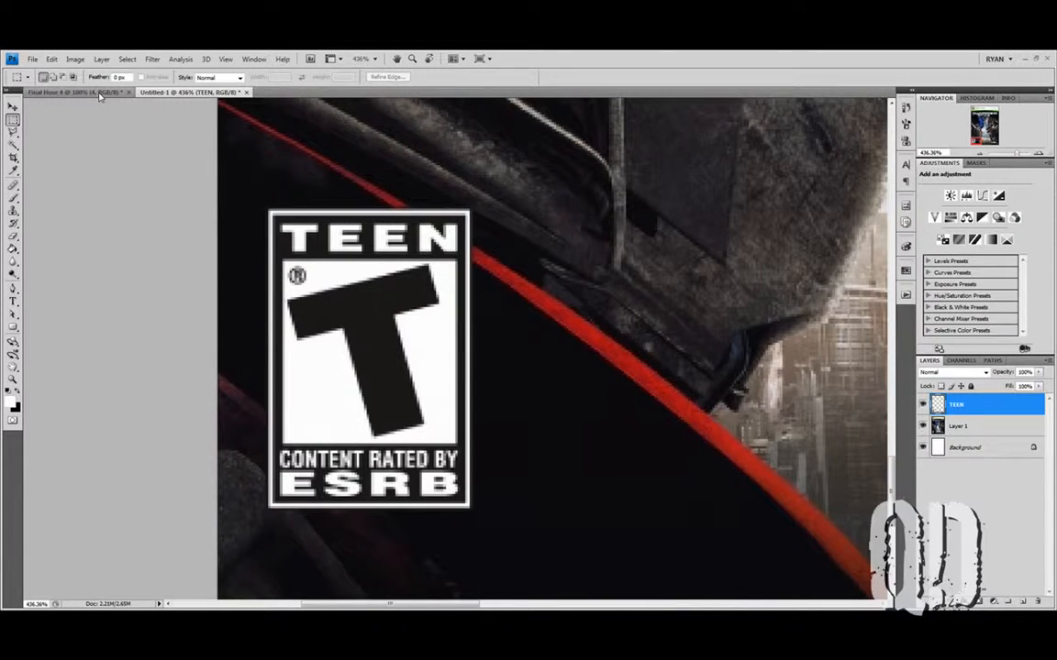
{"action": "left_click", "coordinate": [13, 106]}
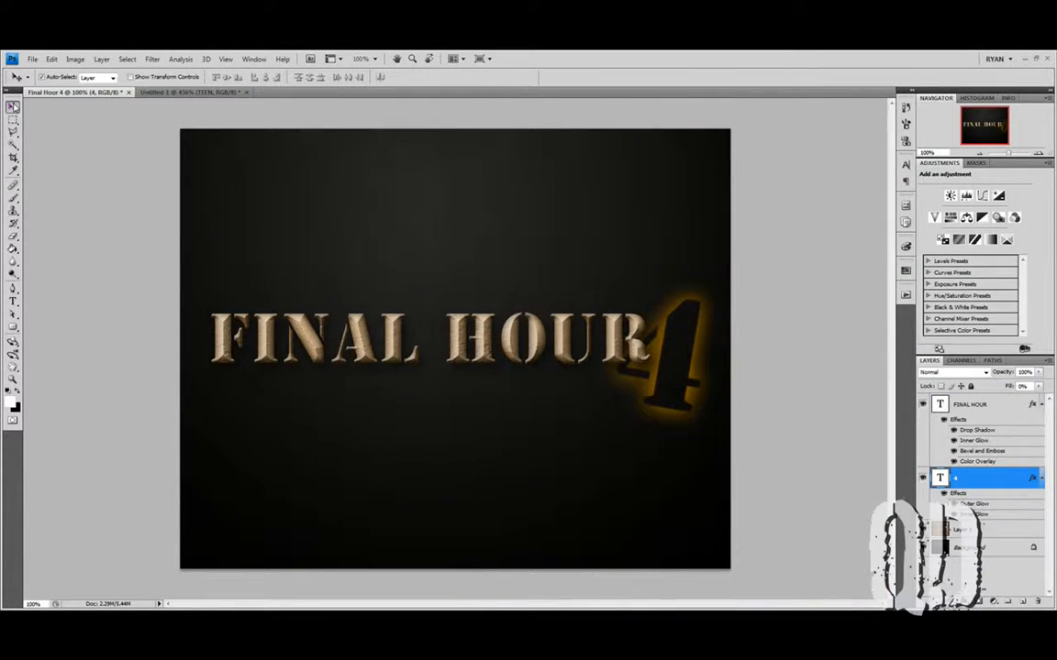
{"action": "left_click_drag", "start_coordinate": [63, 92], "coordinate": [117, 253]}
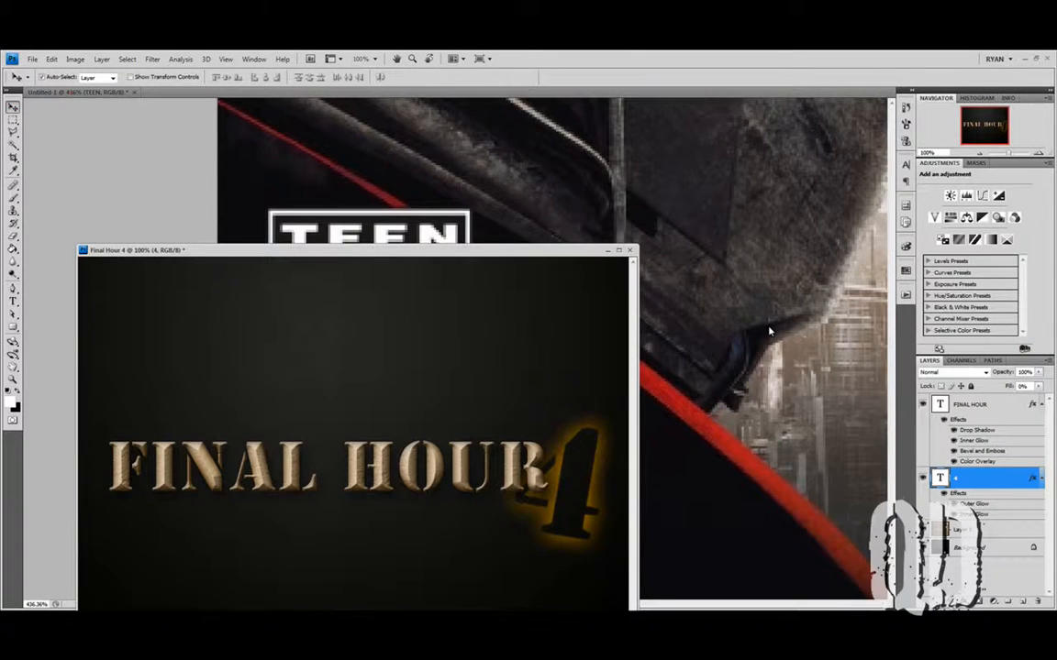
Step: Duplicate the Background layer and copy all layers from Background copy up to FINAL HOUR into the cover document
{"action": "left_click", "coordinate": [1009, 550]}
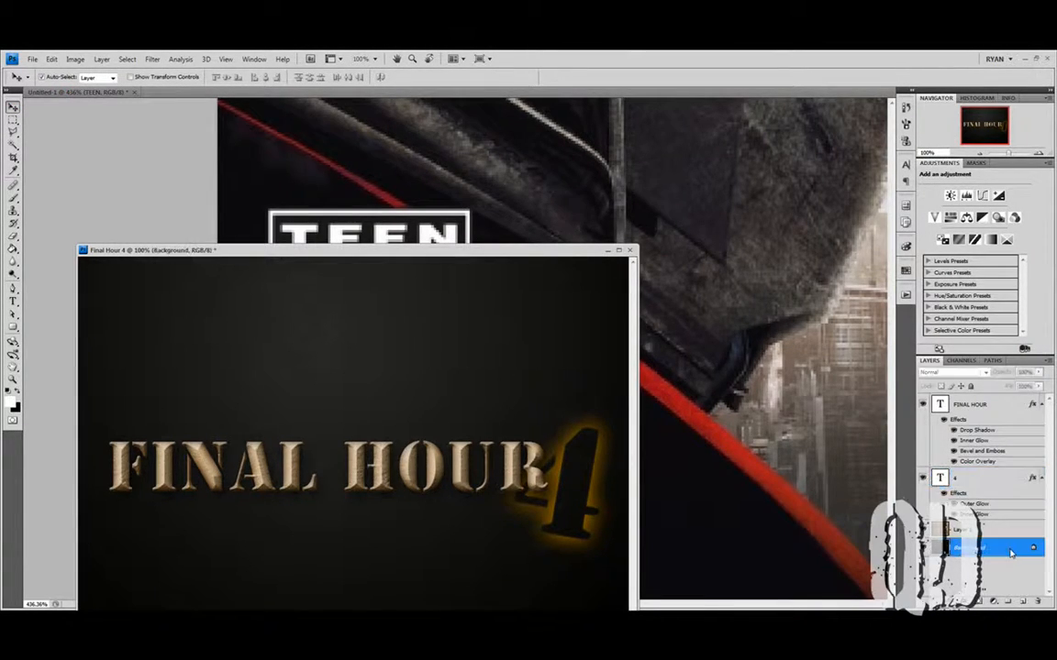
{"action": "key", "text": "ctrl+j"}
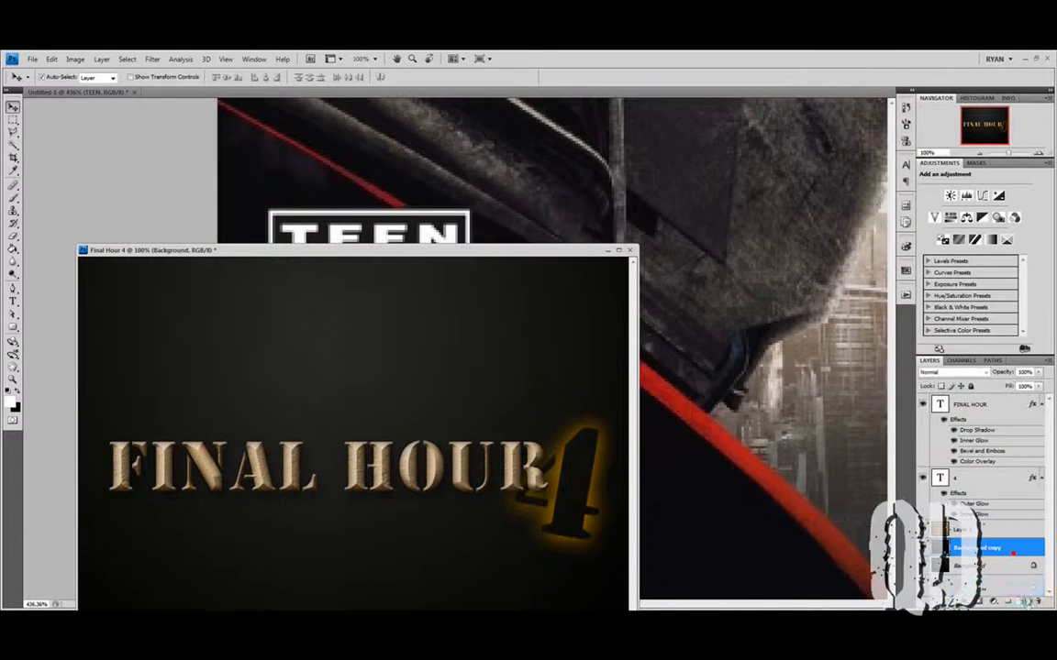
{"action": "left_click", "coordinate": [974, 405], "text": "shift"}
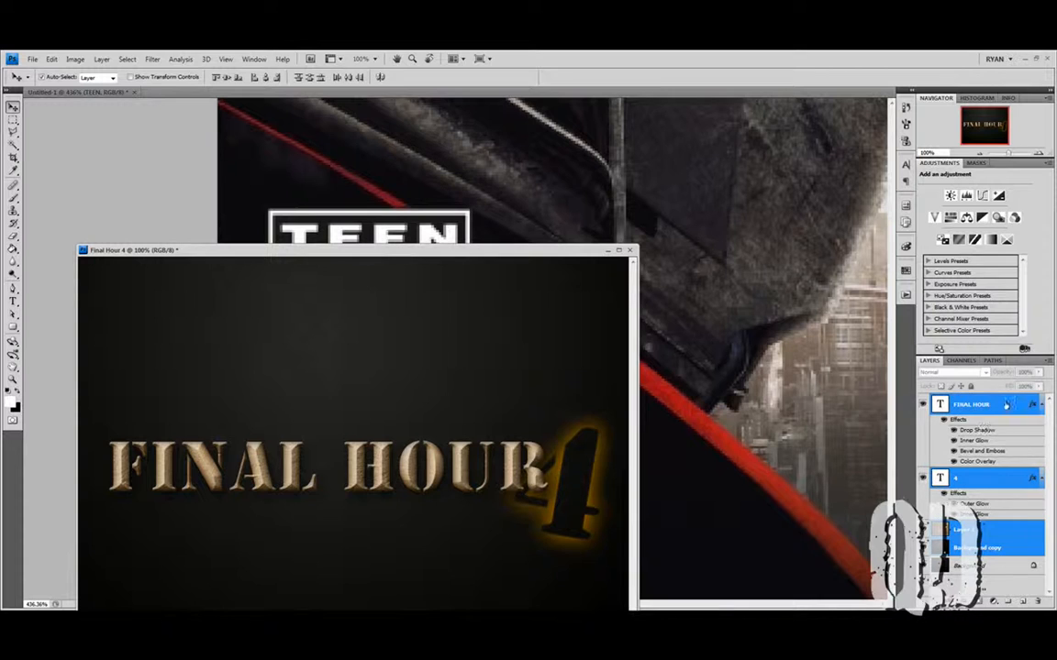
{"action": "left_click_drag", "start_coordinate": [1005, 406], "coordinate": [767, 277]}
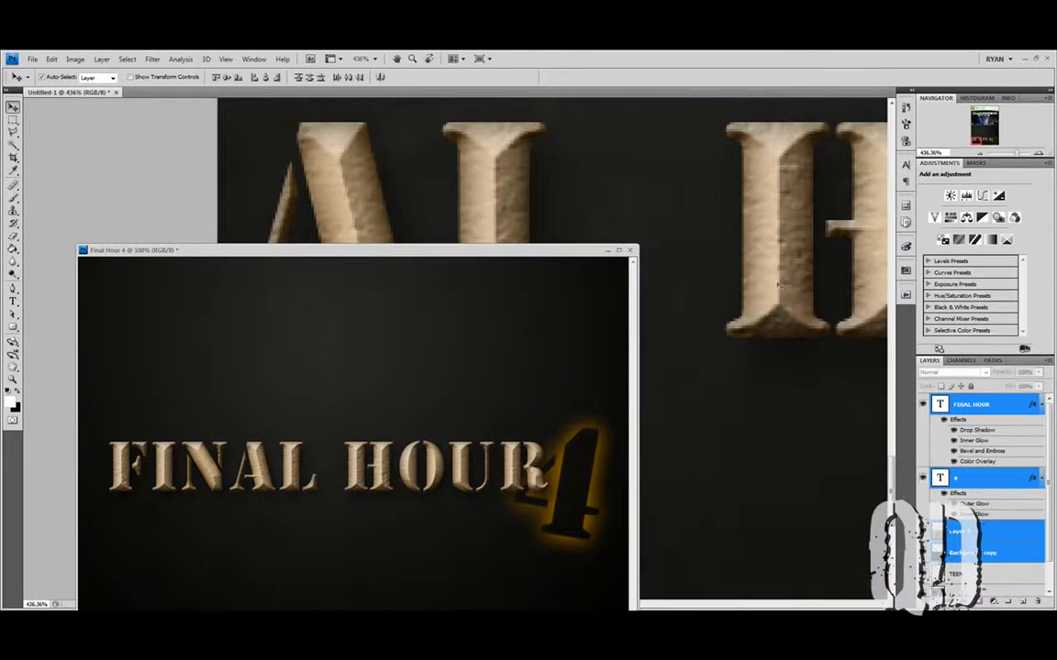
{"action": "left_click", "coordinate": [981, 154]}
{"action": "left_click", "coordinate": [980, 154]}
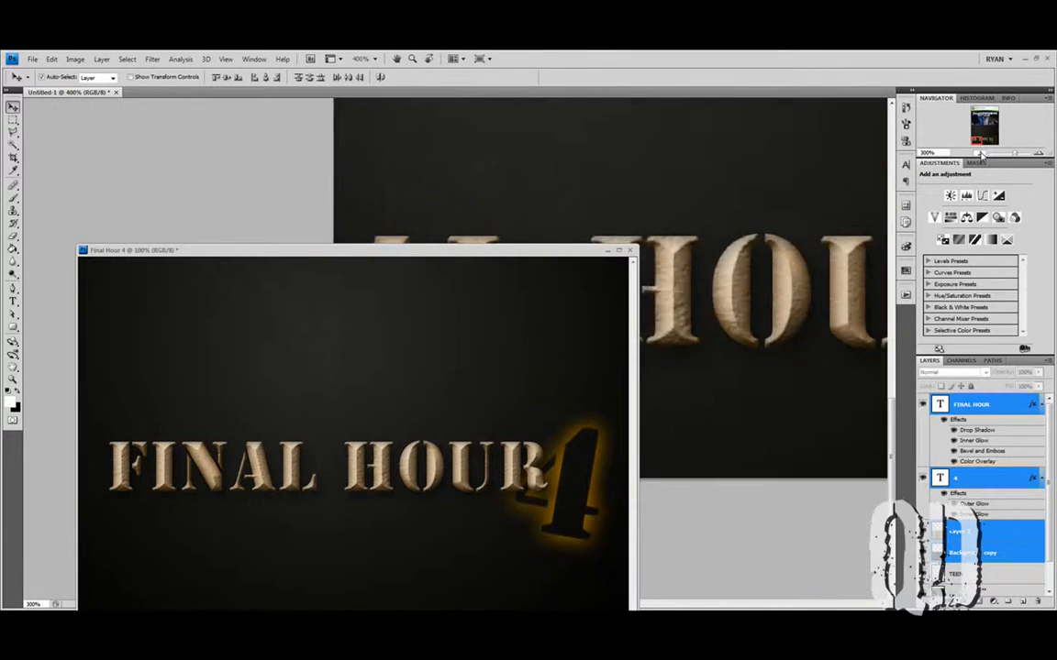
Step: Minimize the Final Hour 4 document and move the copied artwork up beneath the cover's Xbox 360 header
{"action": "left_click", "coordinate": [981, 154]}
{"action": "left_click", "coordinate": [608, 250]}
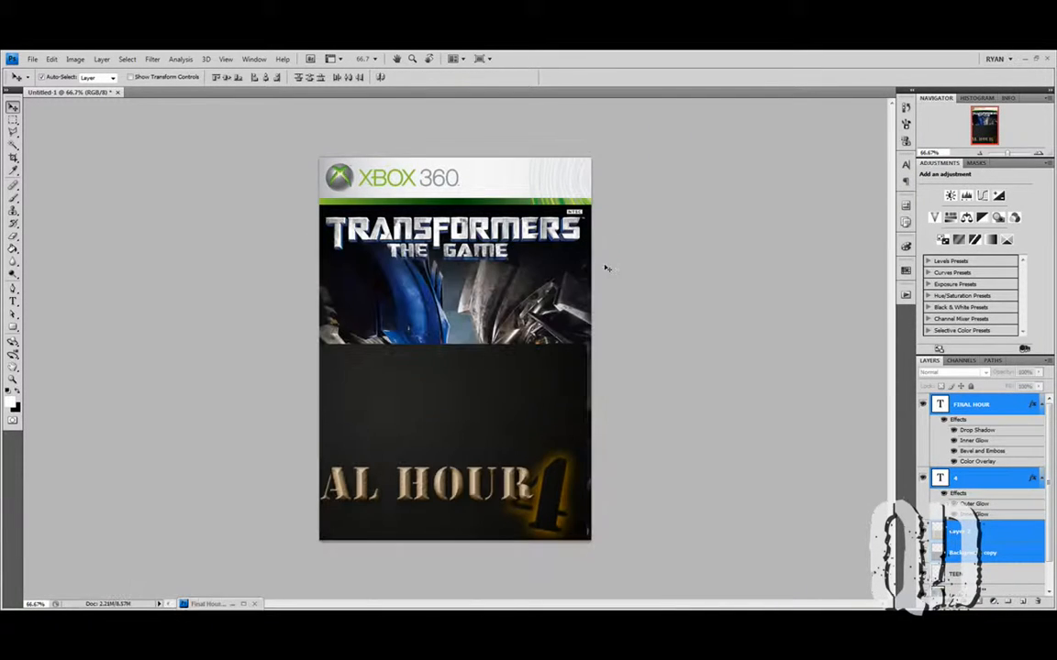
{"action": "left_click_drag", "start_coordinate": [500, 377], "coordinate": [543, 255]}
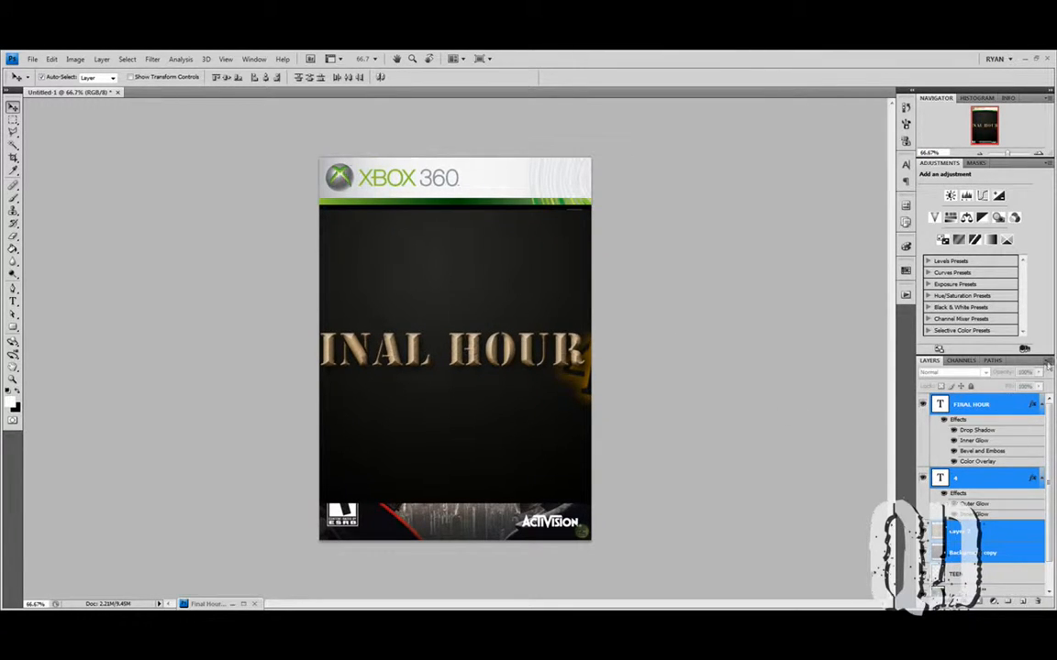
Step: Group the copied artwork layers as Cover Art and place the group beneath the TEEN layer
{"action": "left_click", "coordinate": [1046, 360]}
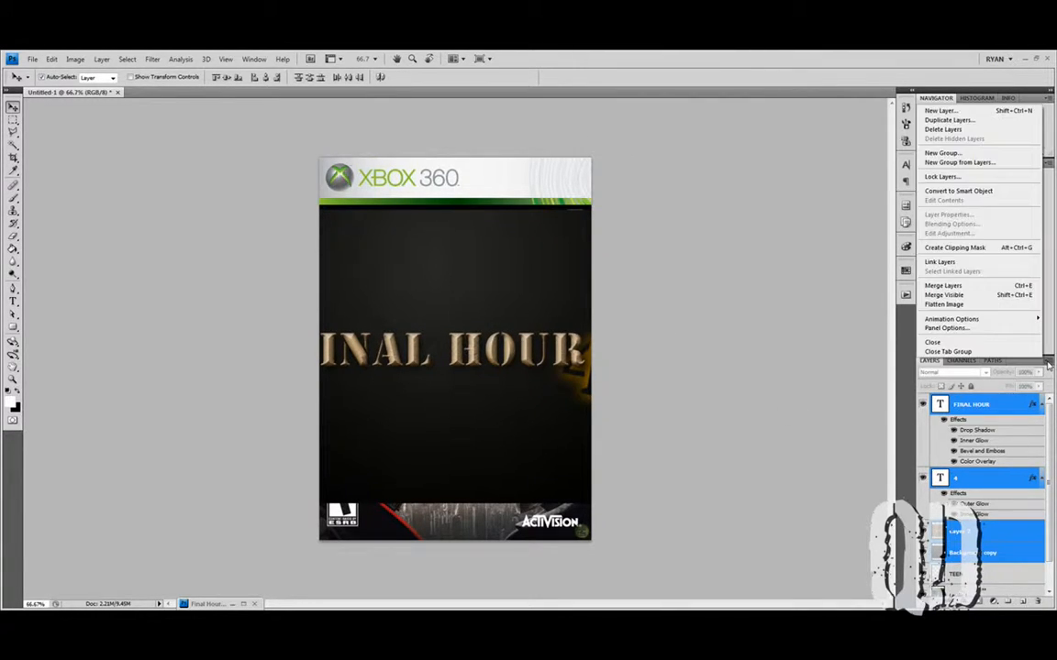
{"action": "left_click", "coordinate": [1012, 167]}
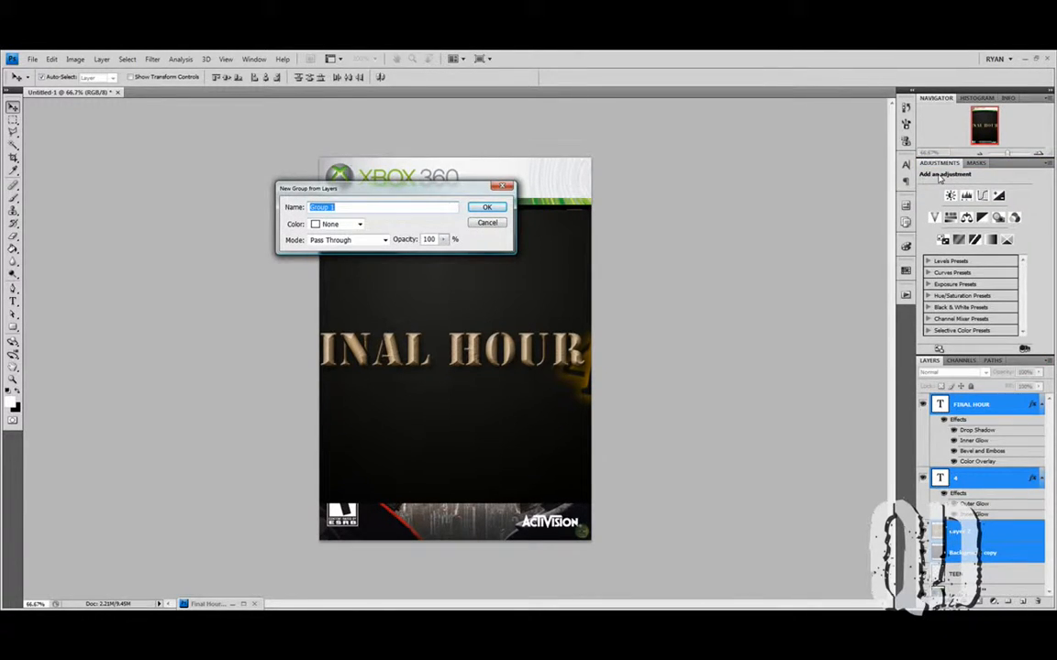
{"action": "type", "text": "G"}
{"action": "key", "text": "Return"}
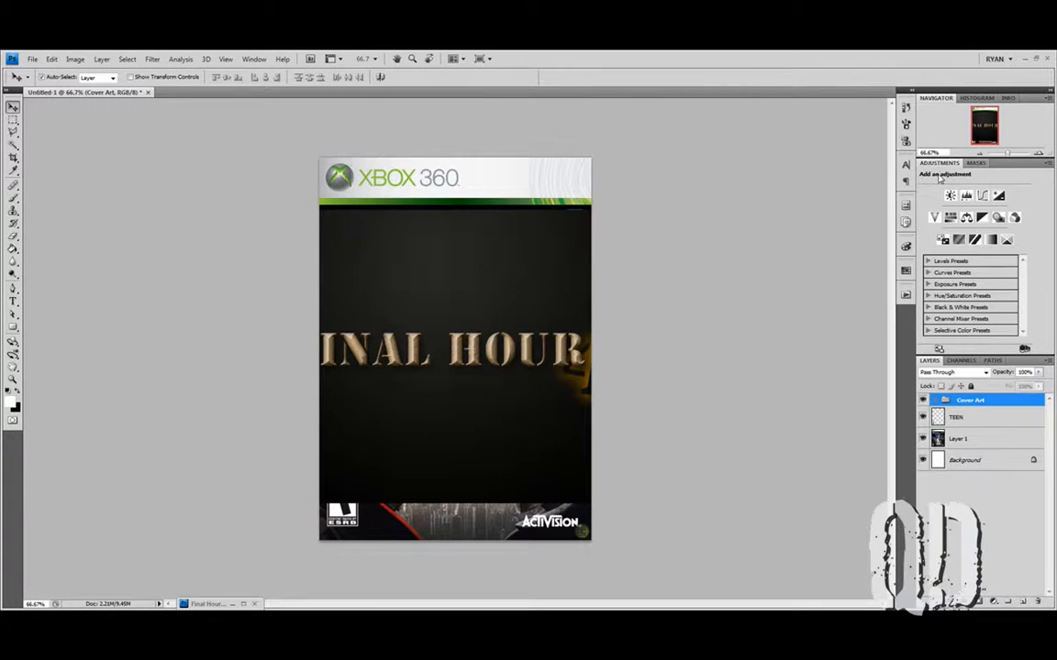
{"action": "left_click_drag", "start_coordinate": [984, 400], "coordinate": [982, 425]}
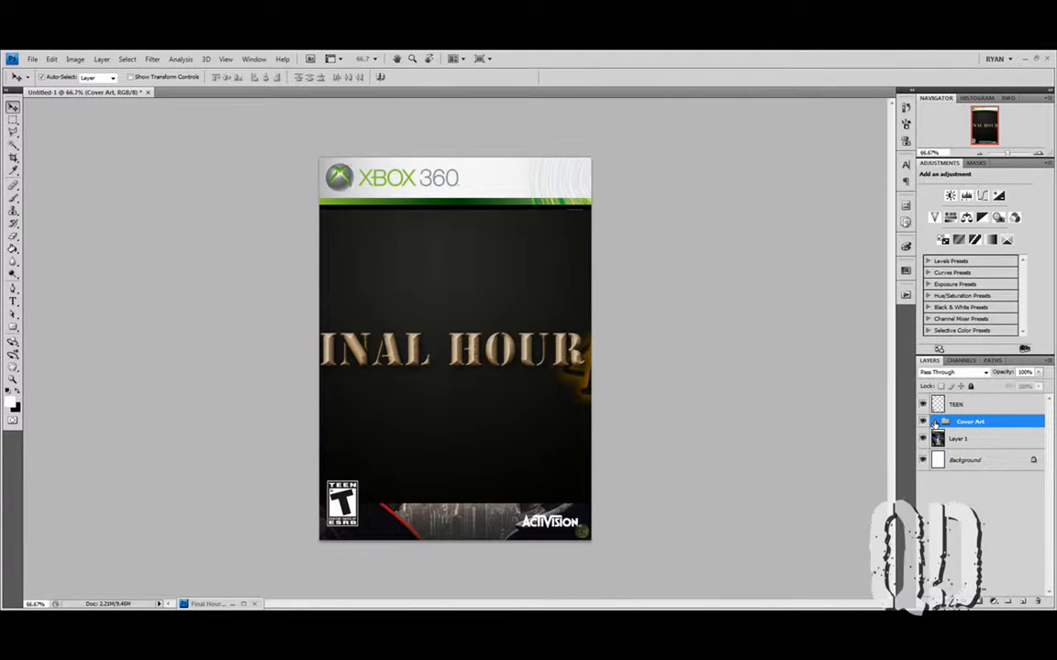
Step: Convert Background copy and the layer directly above it in the Cover Art group into one Smart Object
{"action": "left_click", "coordinate": [1039, 155]}
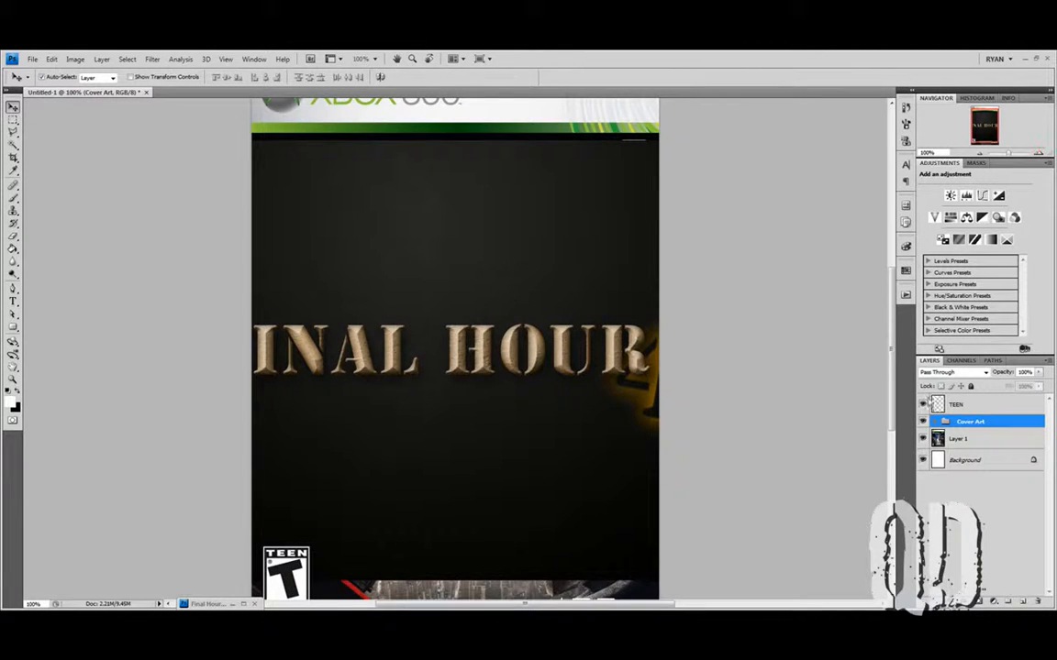
{"action": "left_click", "coordinate": [13, 119]}
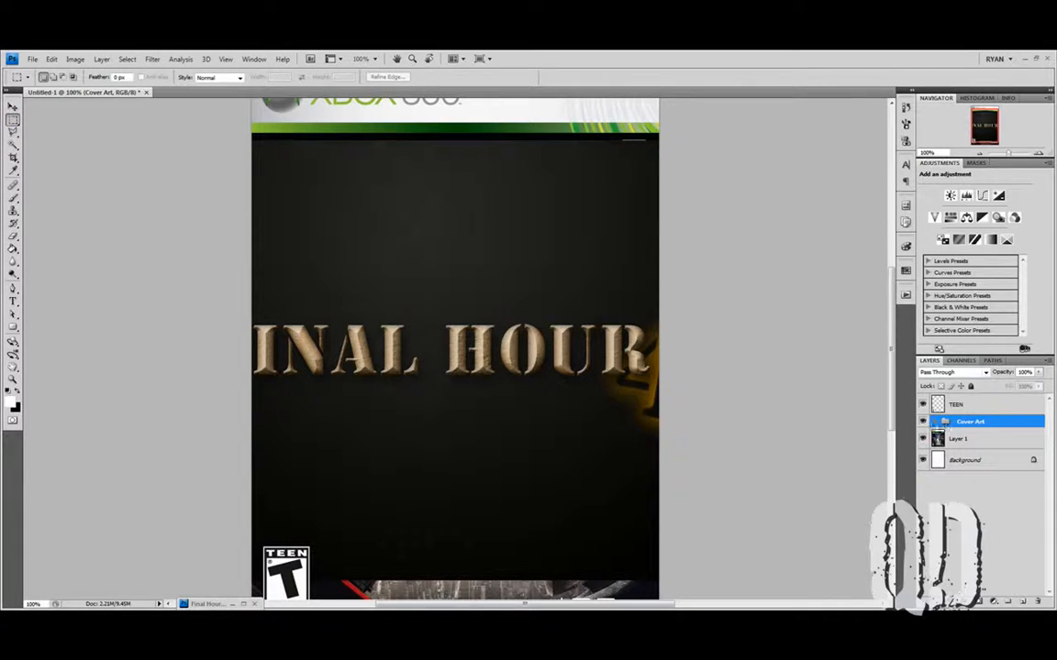
{"action": "left_click", "coordinate": [934, 422]}
{"action": "left_click_drag", "start_coordinate": [1049, 498], "coordinate": [1048, 530]}
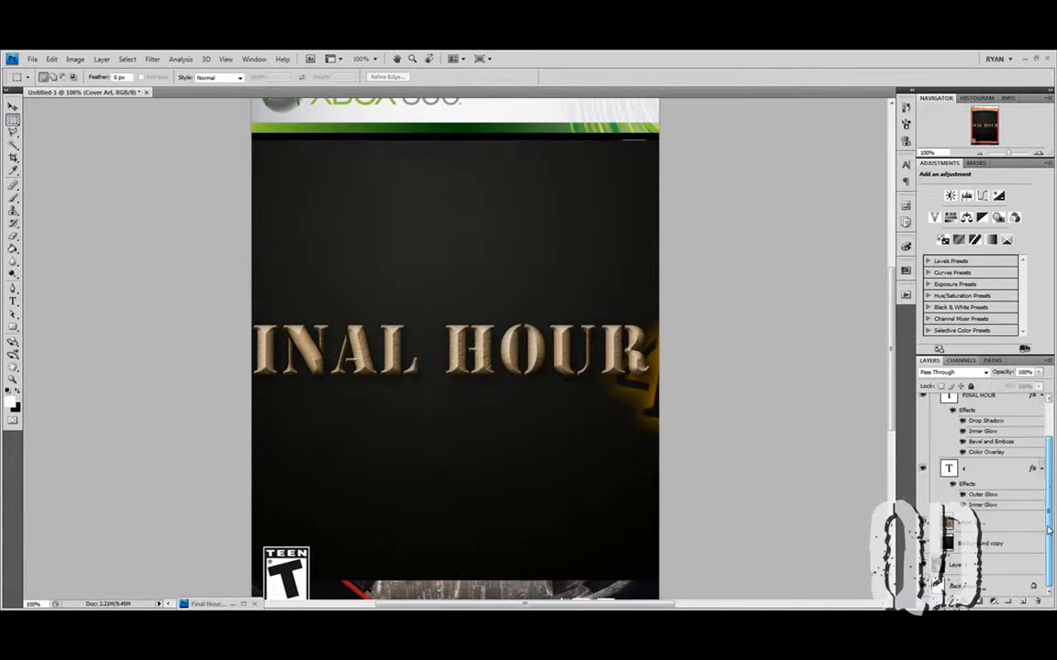
{"action": "left_click", "coordinate": [990, 543]}
{"action": "left_click", "coordinate": [993, 525], "text": "shift"}
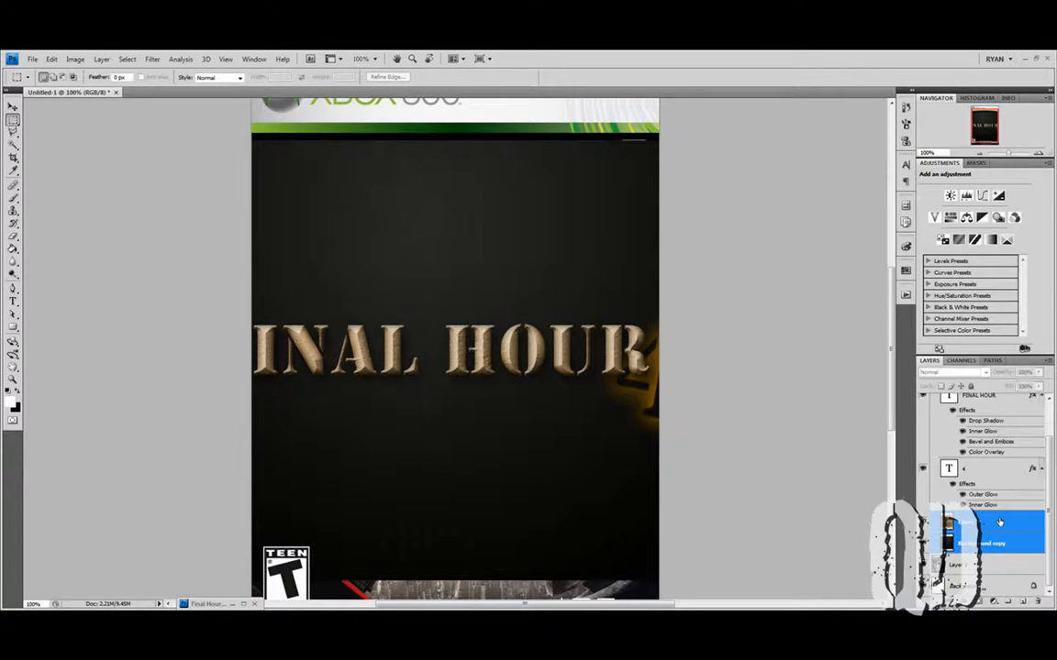
{"action": "right_click", "coordinate": [1000, 522]}
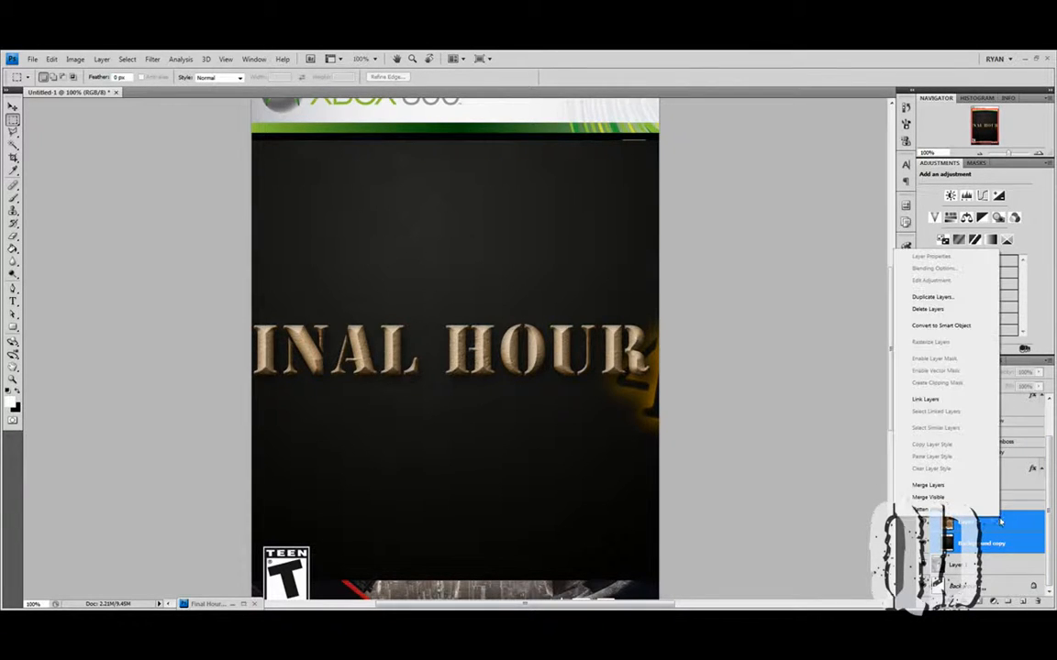
{"action": "left_click", "coordinate": [950, 328]}
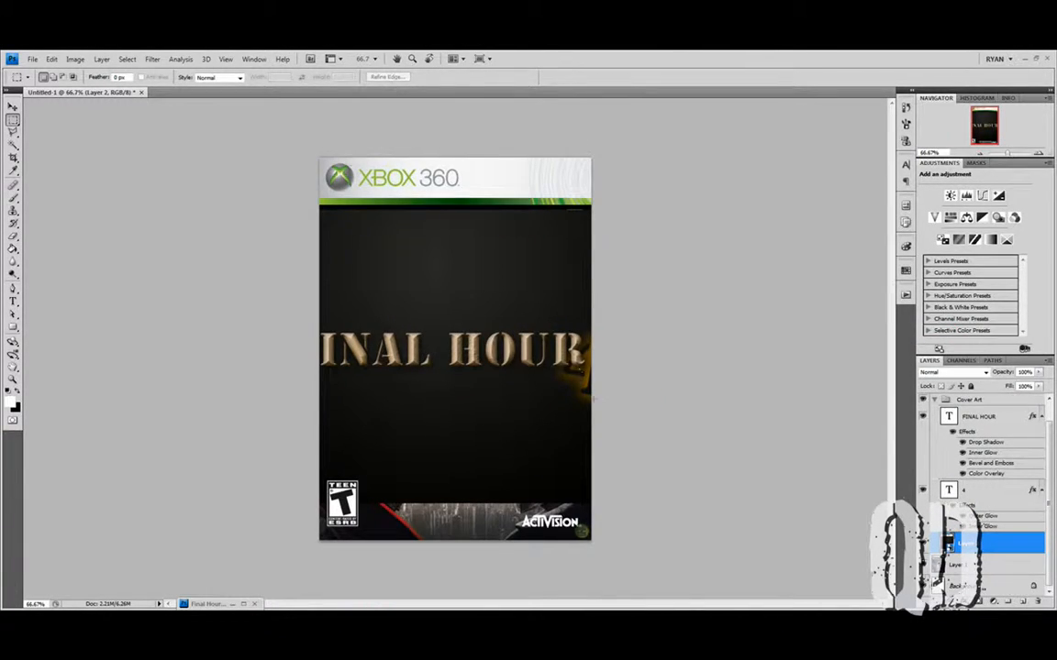
Step: Scale the background Smart Object to 74.0% width and 114.3% height so it fills the cover below the green stripe
{"action": "key", "text": "ctrl+t"}
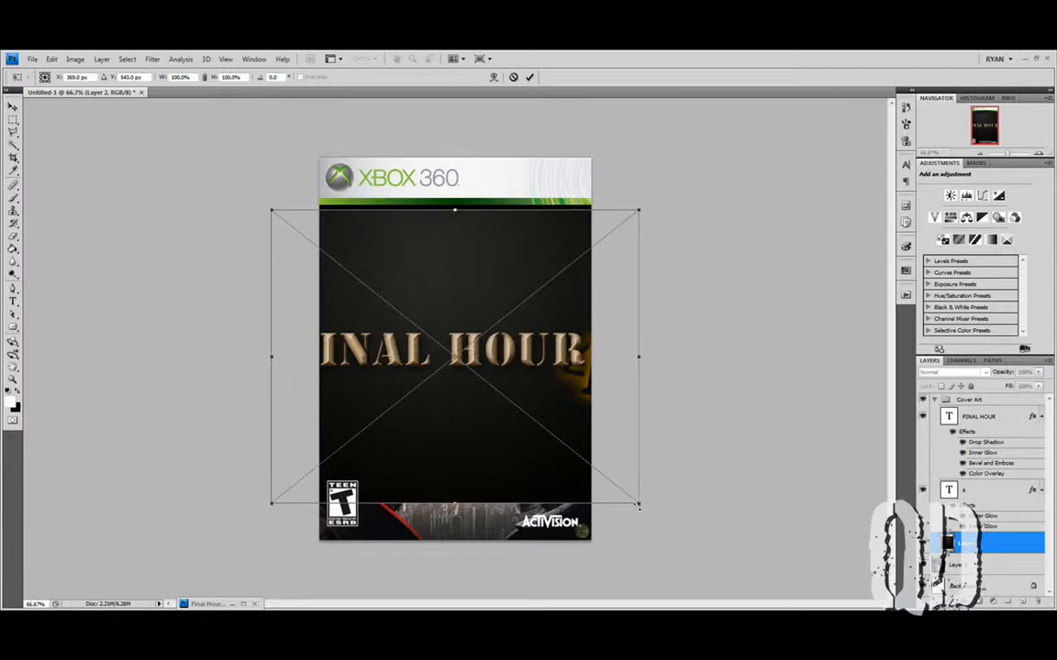
{"action": "left_click_drag", "start_coordinate": [638, 504], "coordinate": [591, 542]}
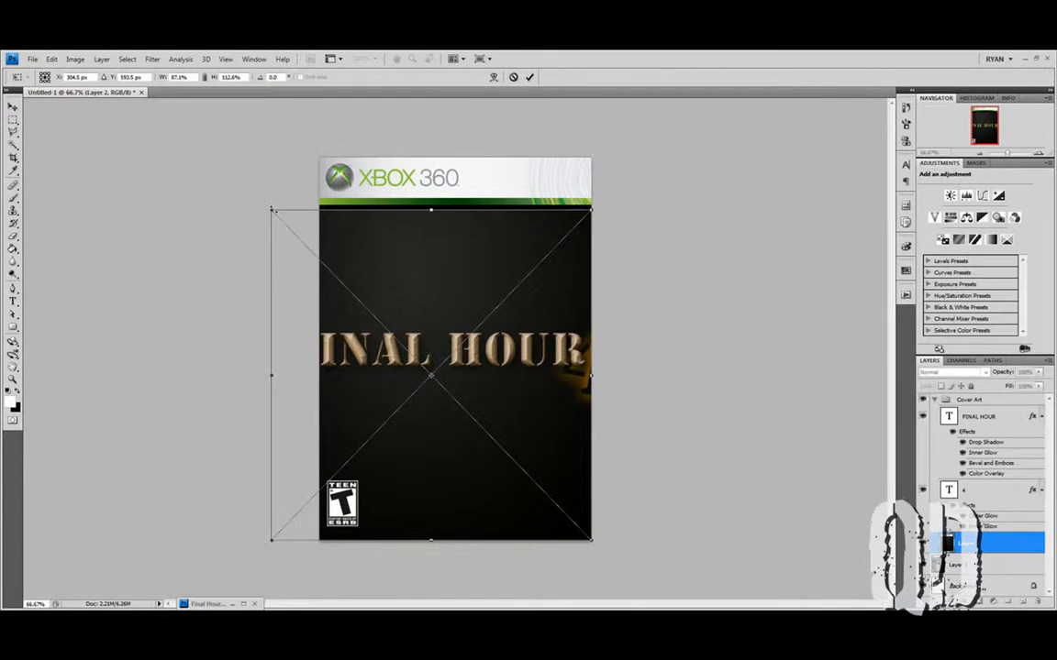
{"action": "left_click_drag", "start_coordinate": [271, 209], "coordinate": [321, 204]}
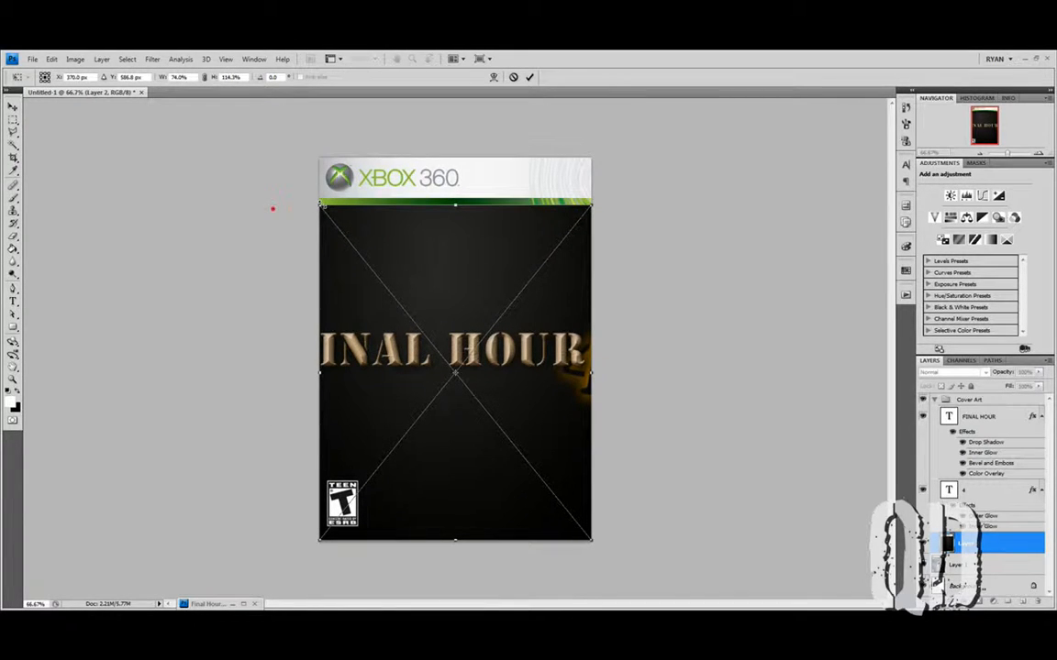
{"action": "key", "text": "Return"}
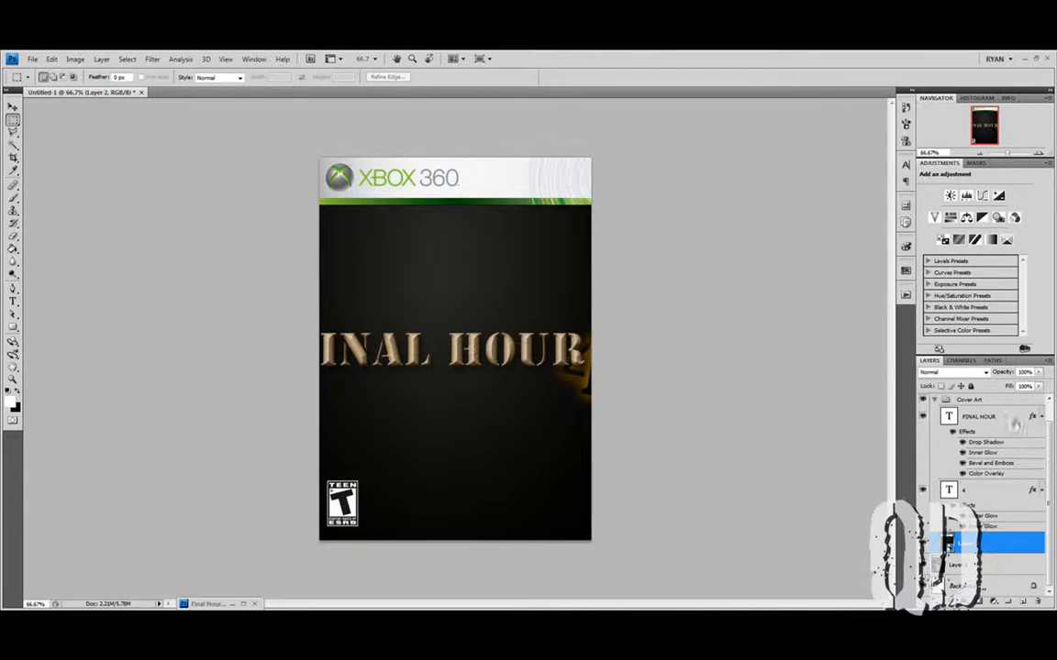
Step: Scale the FINAL HOUR text to about 85% to fit the cover width and move it up near the Xbox header
{"action": "left_click_drag", "start_coordinate": [1049, 473], "coordinate": [1050, 455]}
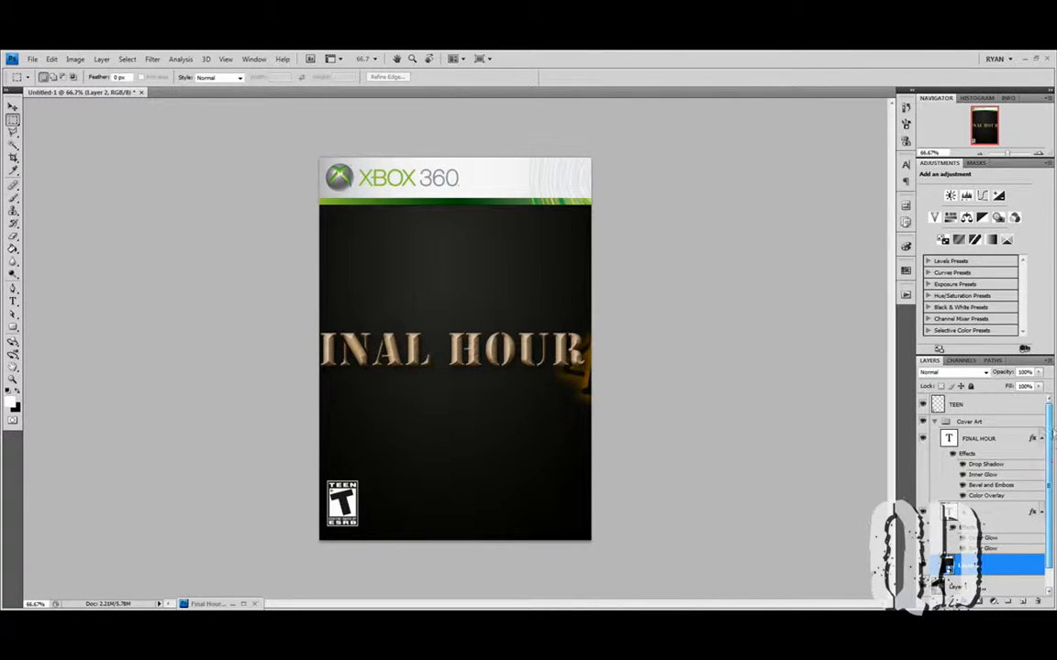
{"action": "left_click", "coordinate": [1001, 438]}
{"action": "key", "text": "ctrl+t"}
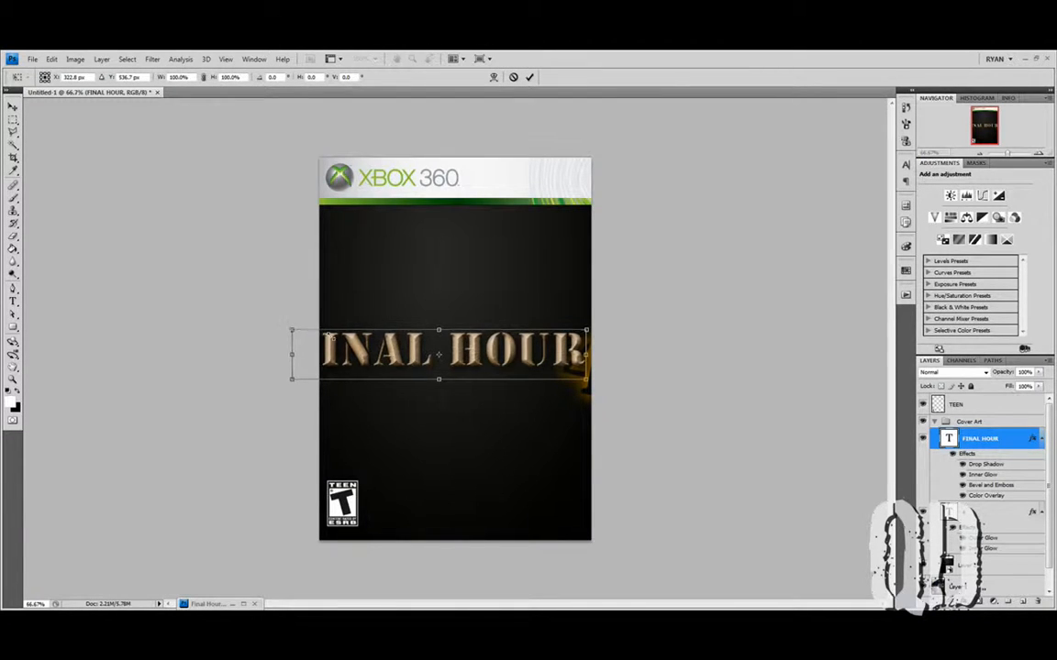
{"action": "left_click_drag", "start_coordinate": [289, 331], "coordinate": [329, 336]}
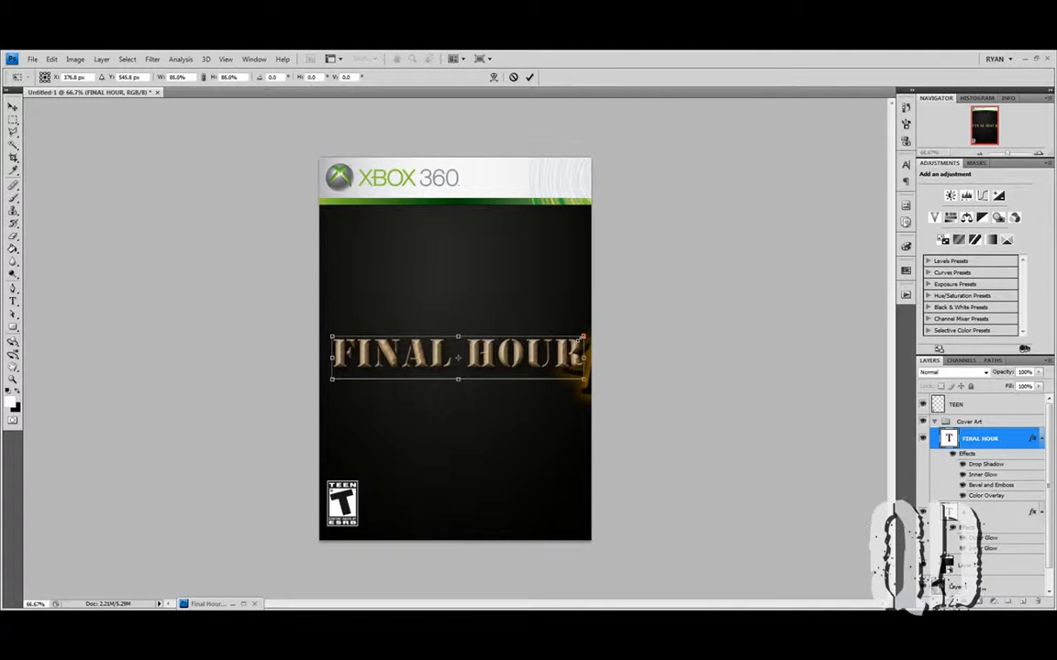
{"action": "key", "text": "Return"}
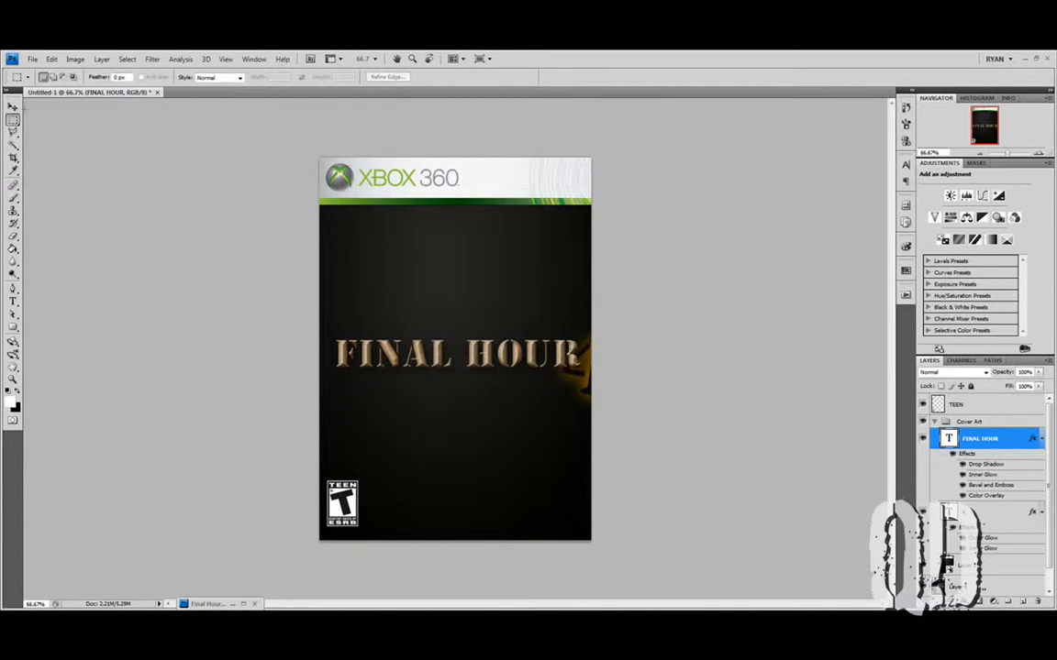
{"action": "left_click", "coordinate": [13, 107]}
{"action": "left_click_drag", "start_coordinate": [443, 361], "coordinate": [448, 270]}
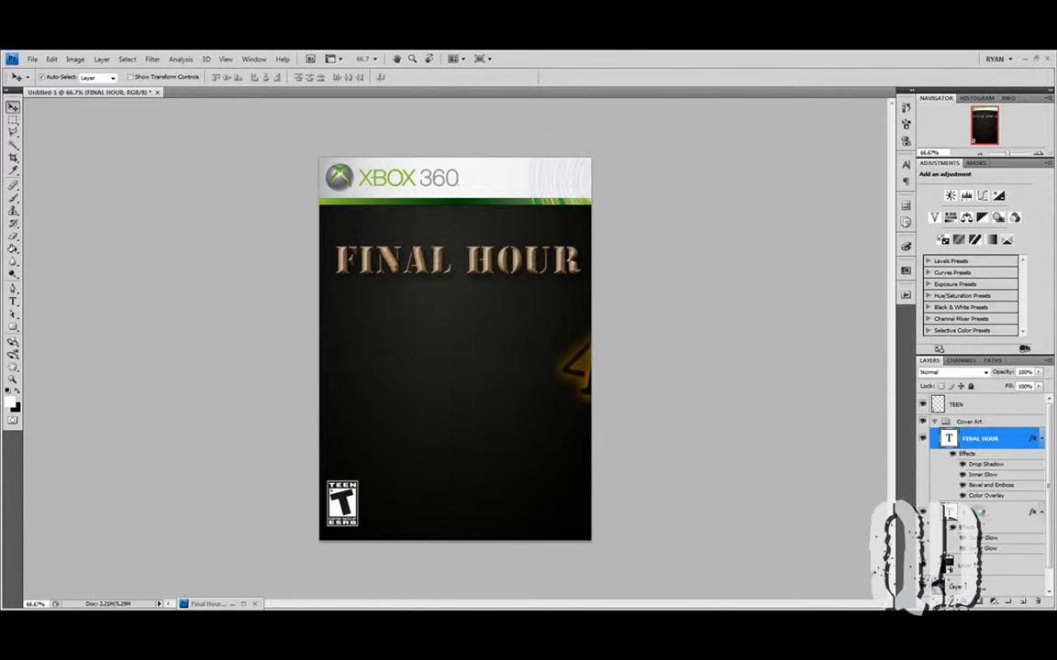
Step: Move the glowing 4 beneath the word HOUR and enlarge it to 132.1%
{"action": "left_click", "coordinate": [574, 365]}
{"action": "left_click_drag", "start_coordinate": [570, 363], "coordinate": [523, 292]}
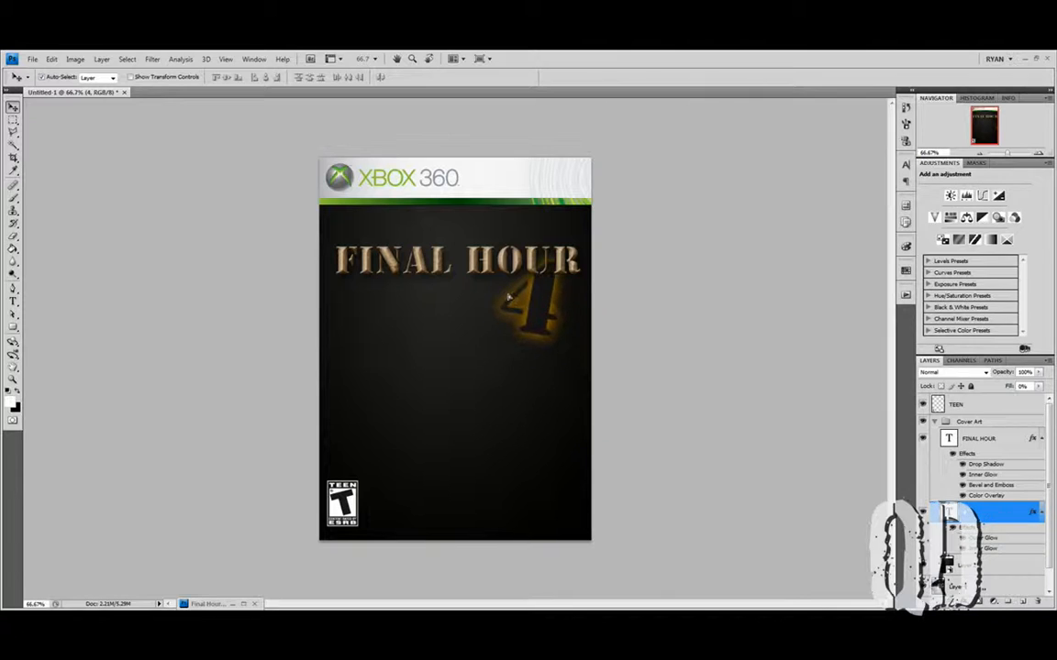
{"action": "key", "text": "ctrl+t"}
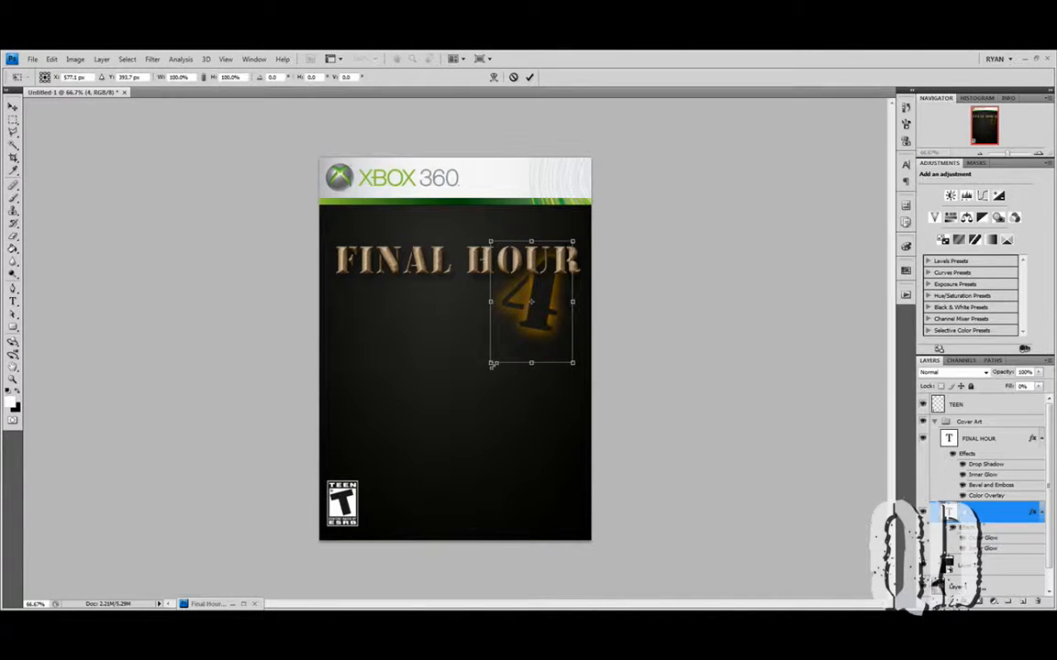
{"action": "left_click_drag", "start_coordinate": [493, 364], "coordinate": [476, 384]}
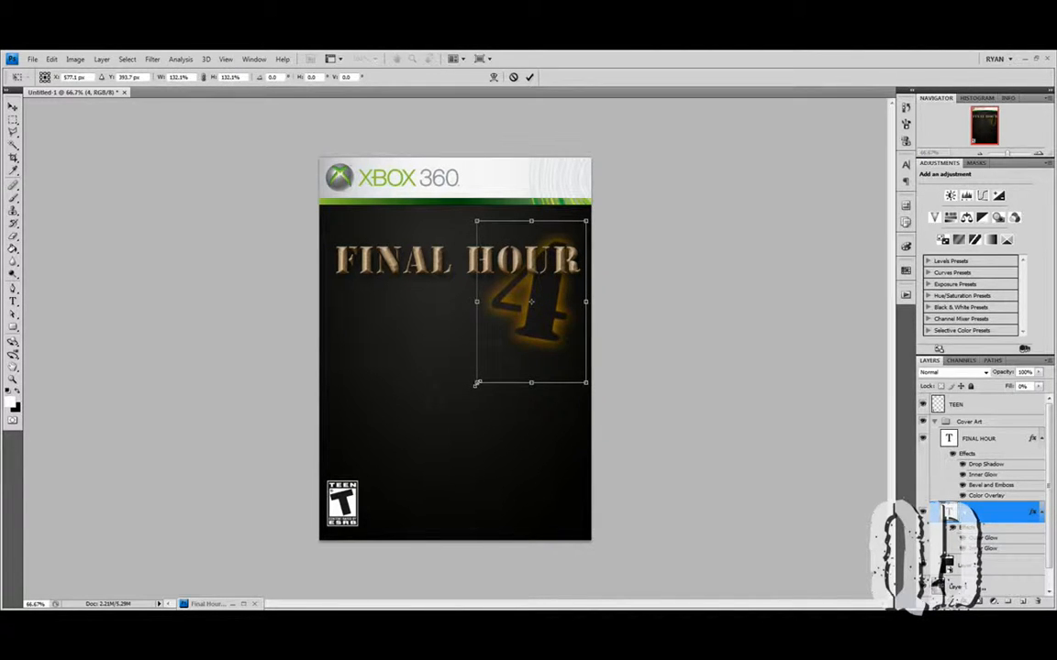
{"action": "key", "text": "Return"}
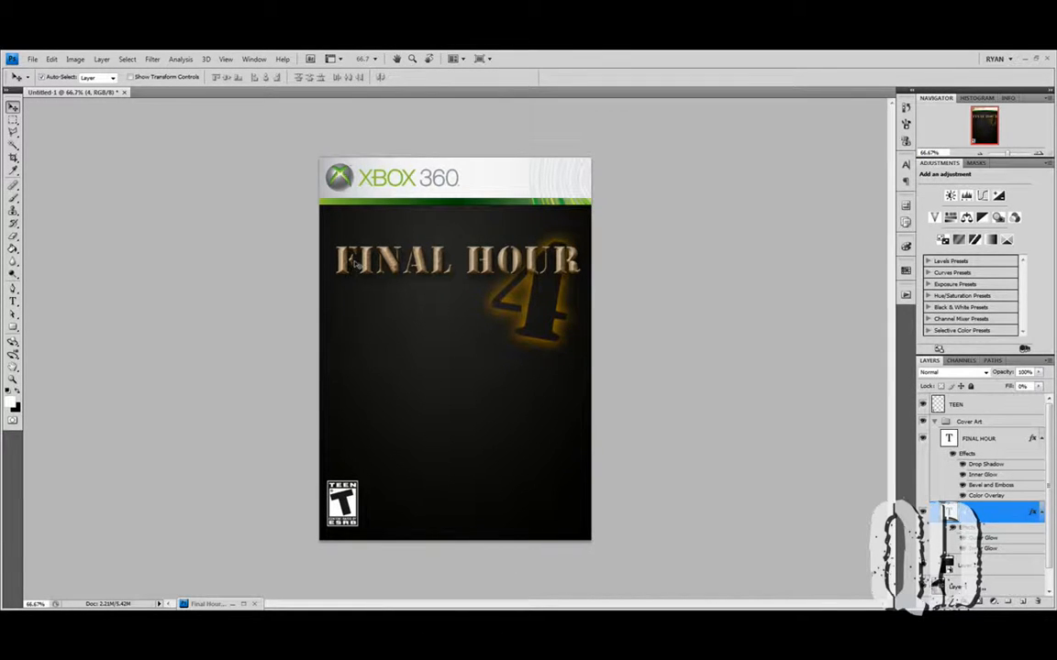
Step: Switch to Firefox and search Google Images for "mushroom cloud"
{"action": "key", "text": "alt+Tab"}
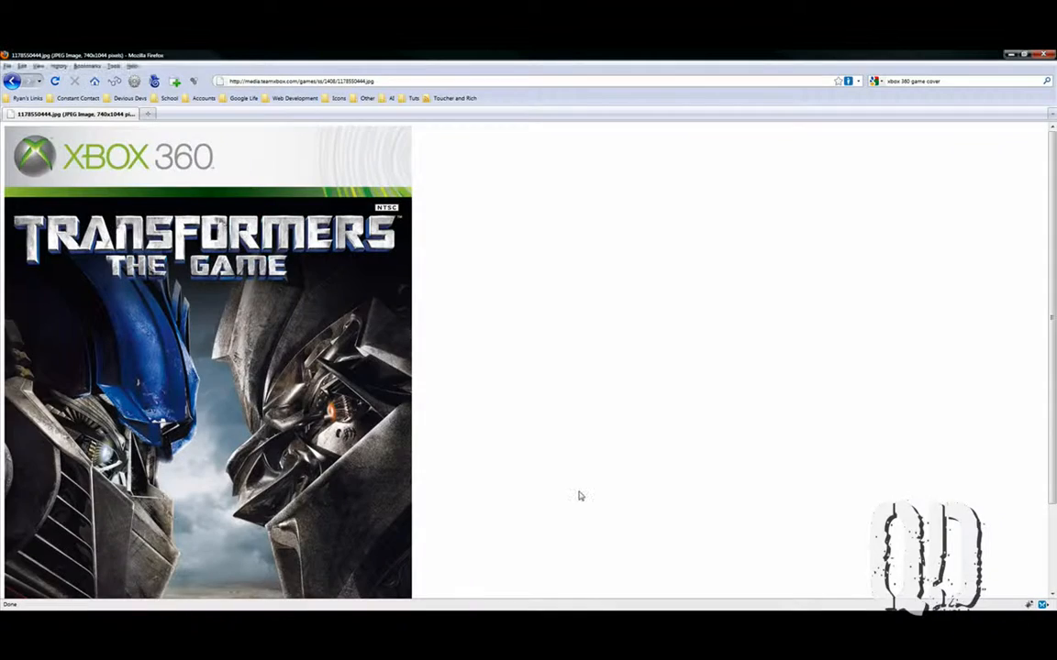
{"action": "left_click", "coordinate": [11, 81]}
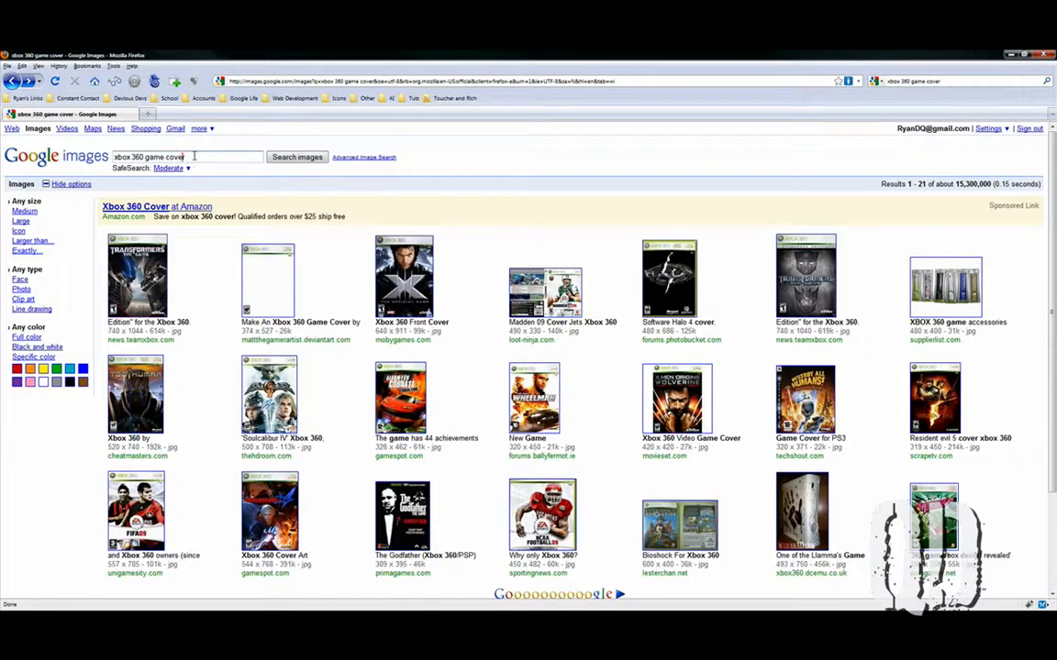
{"action": "left_click_drag", "start_coordinate": [183, 157], "coordinate": [110, 157]}
{"action": "type", "text": "m"}
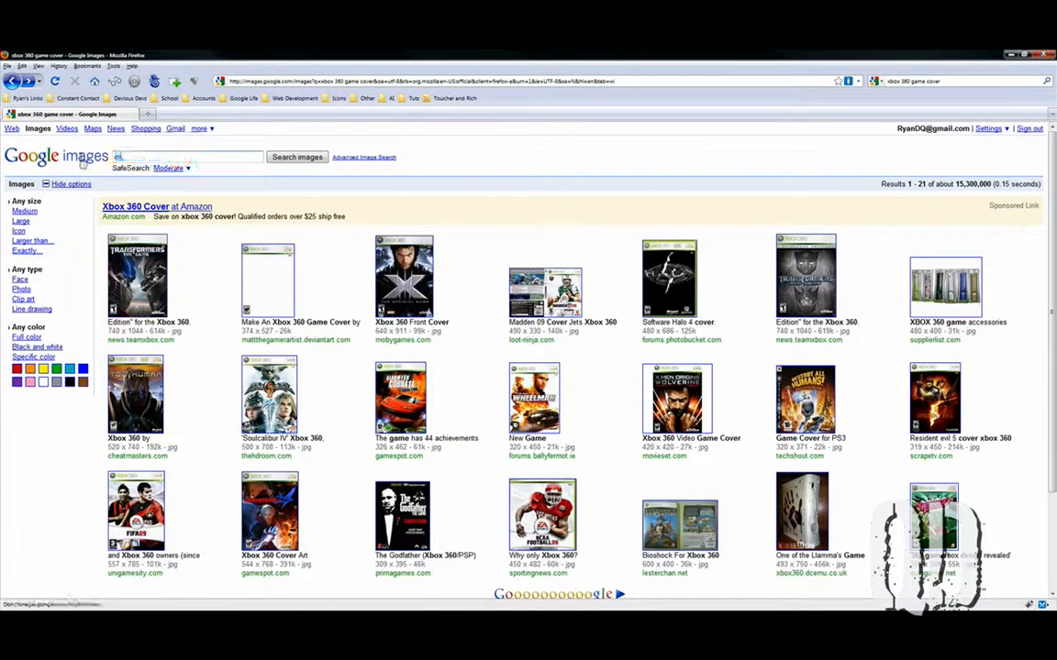
{"action": "type", "text": "ushroom "}
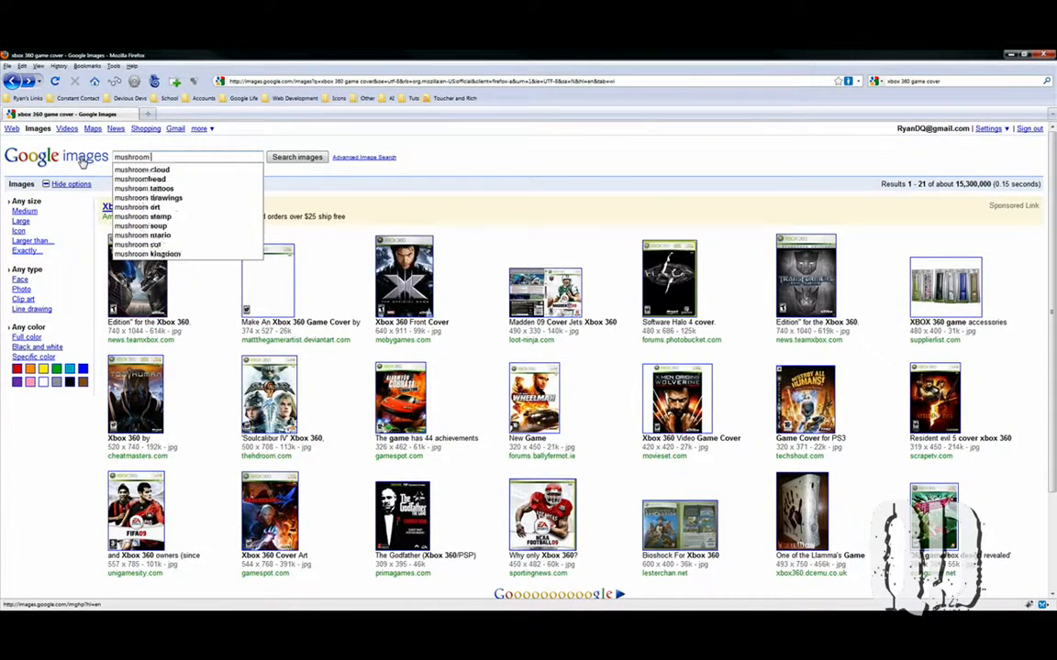
{"action": "type", "text": "cloud"}
{"action": "key", "text": "Return"}
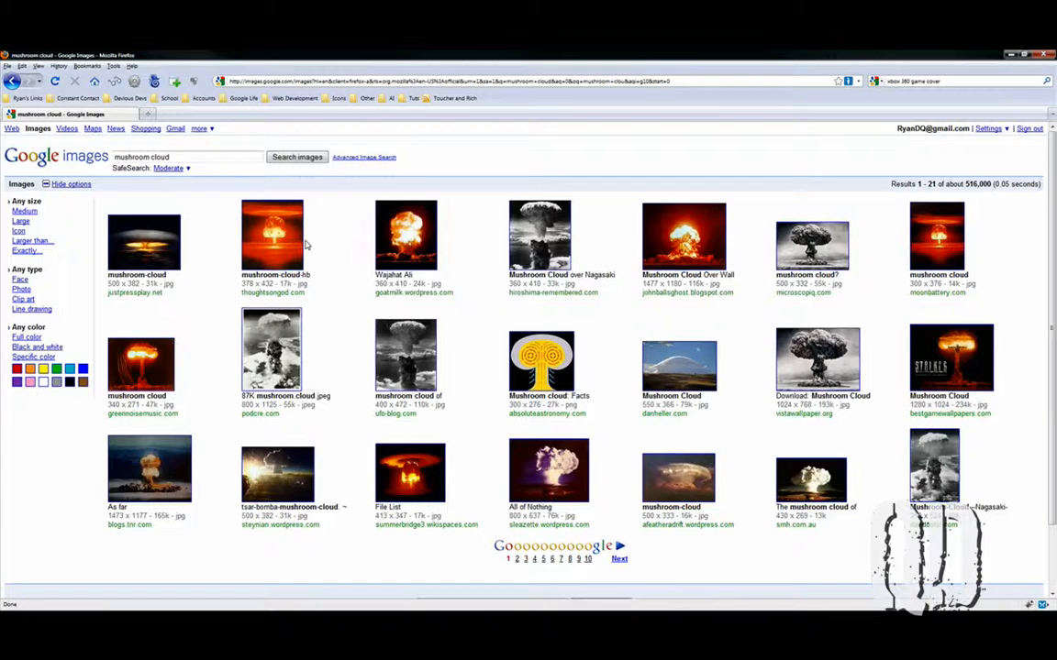
Step: Open the first mushroom cloud result from justpressplay.net at full size and copy the image
{"action": "left_click", "coordinate": [158, 244]}
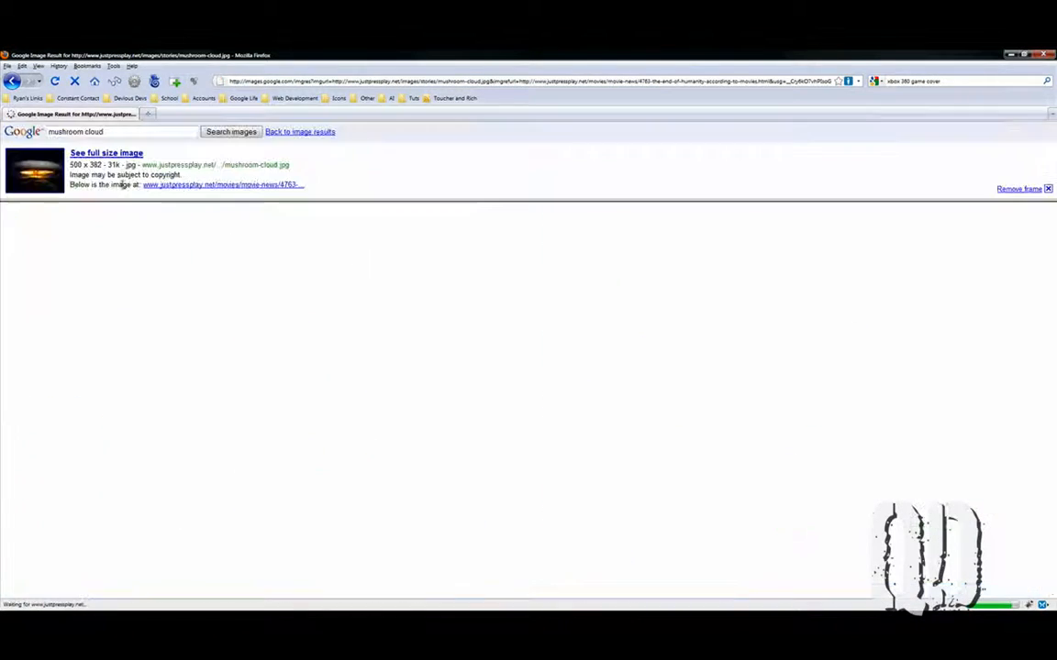
{"action": "left_click", "coordinate": [48, 176]}
{"action": "right_click", "coordinate": [149, 241]}
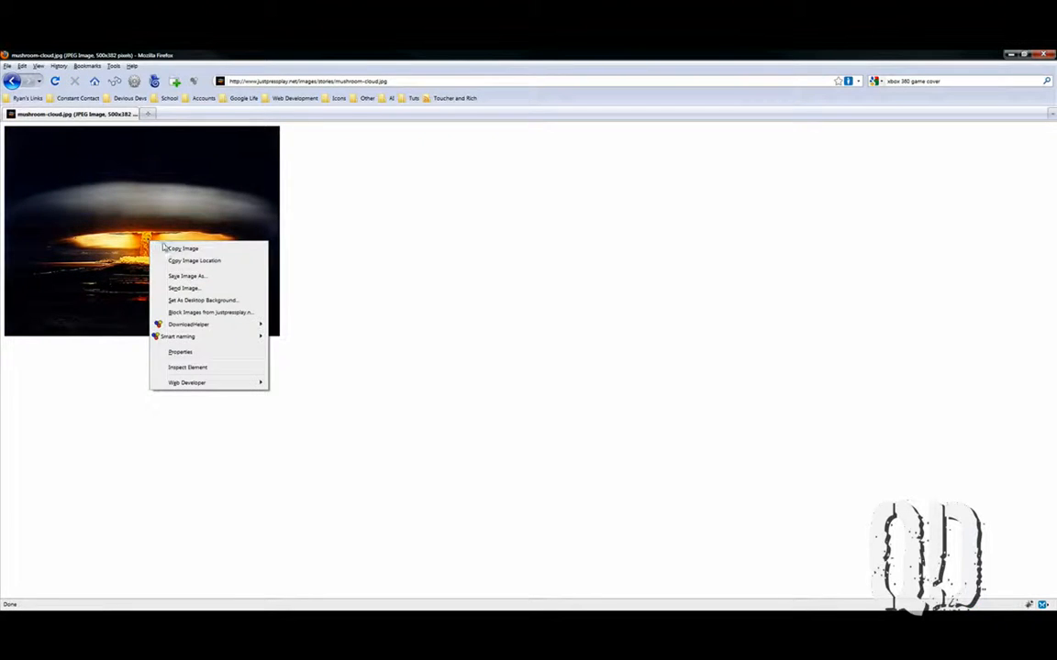
{"action": "left_click", "coordinate": [166, 247]}
Step: Return to Photoshop and paste the mushroom cloud image directly above the background Smart Object
{"action": "key", "text": "alt+Tab"}
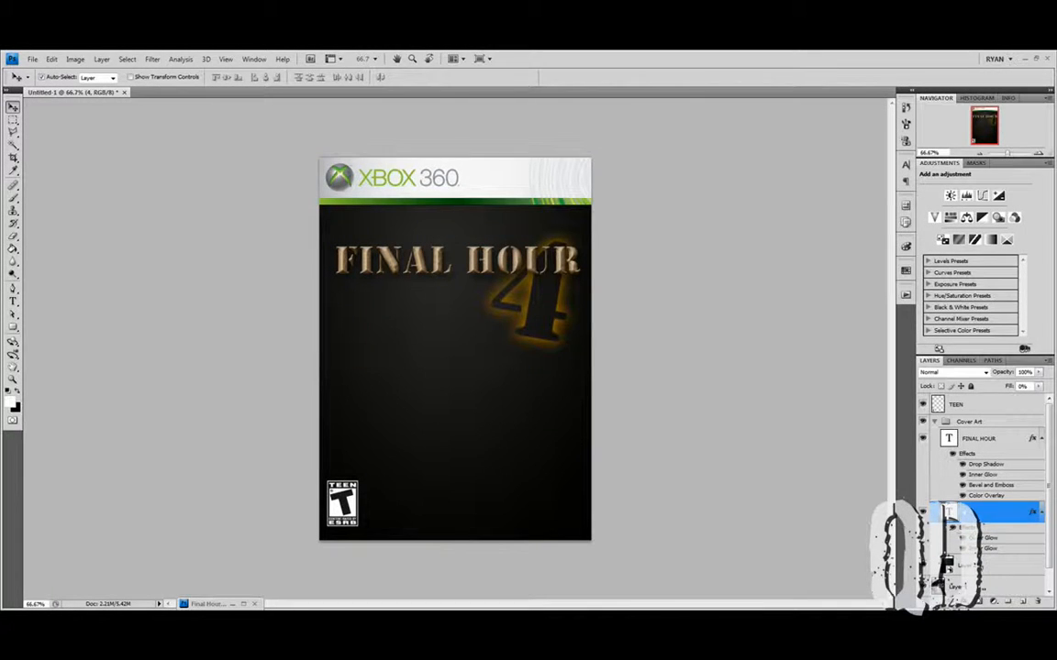
{"action": "left_click", "coordinate": [972, 569]}
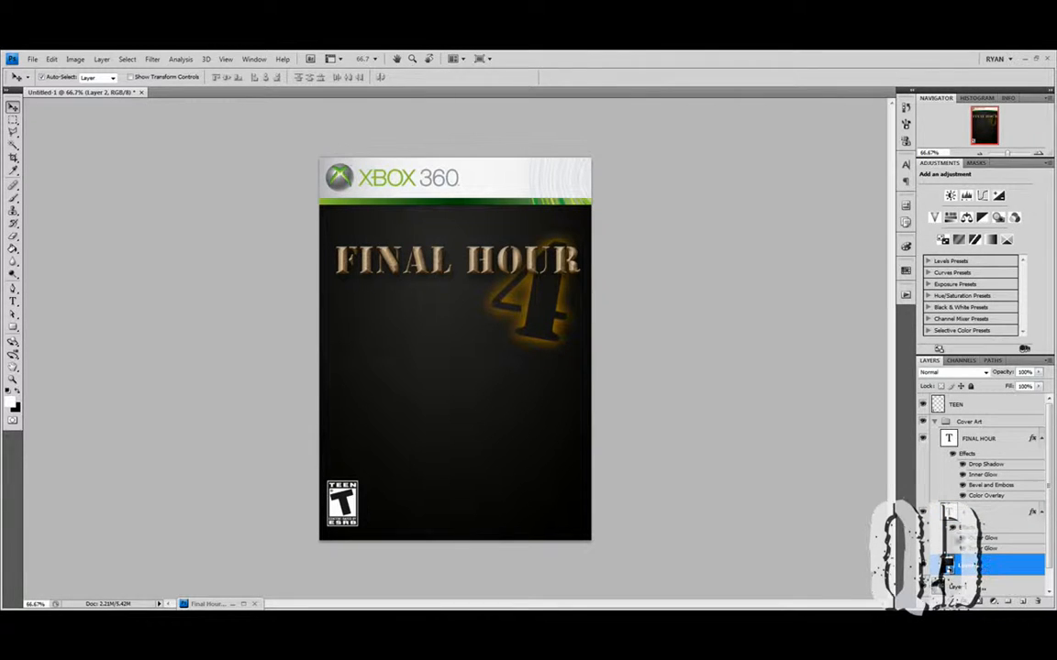
{"action": "key", "text": "ctrl+v"}
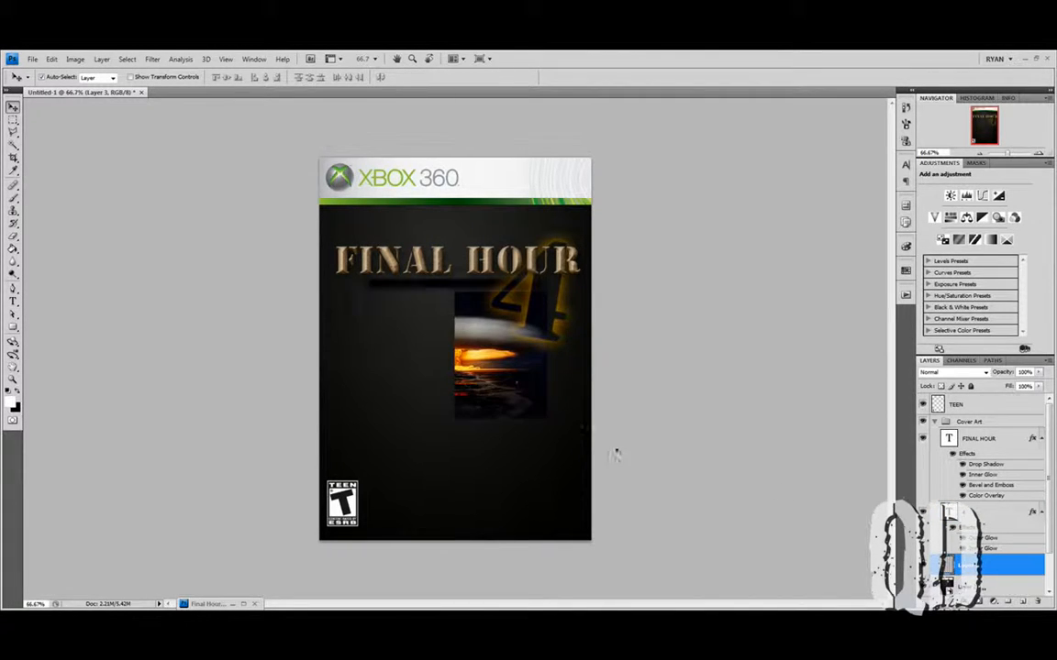
Step: Position the mushroom cloud image in the lower middle of the cover and convert its layer to a Smart Object
{"action": "left_click_drag", "start_coordinate": [452, 369], "coordinate": [448, 408]}
{"action": "right_click", "coordinate": [968, 566]}
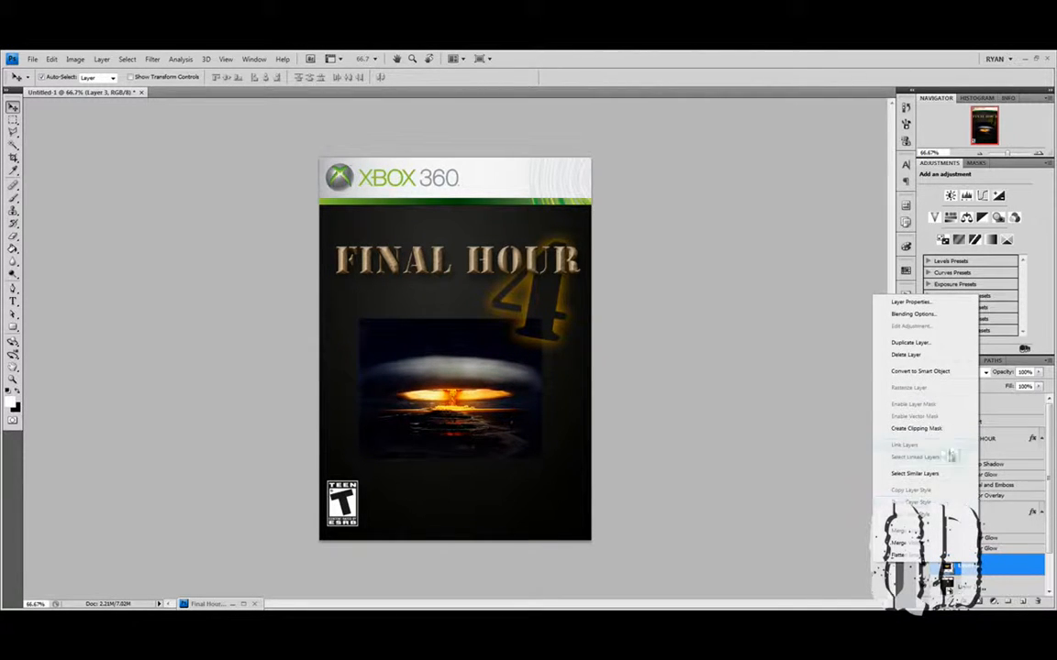
{"action": "left_click", "coordinate": [950, 372]}
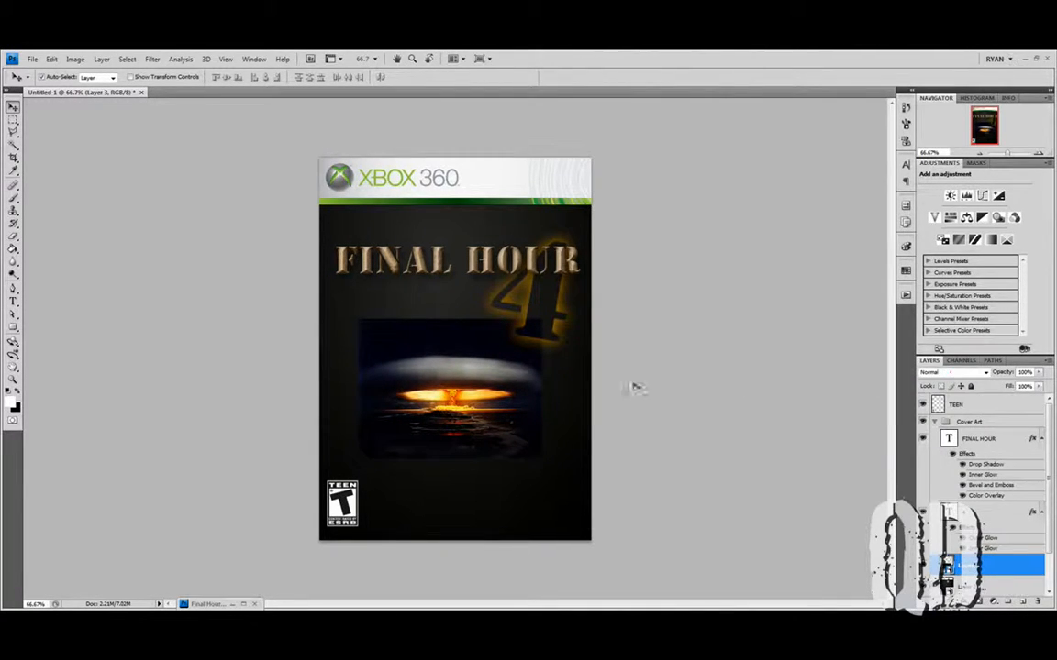
{"action": "left_click_drag", "start_coordinate": [482, 406], "coordinate": [480, 440]}
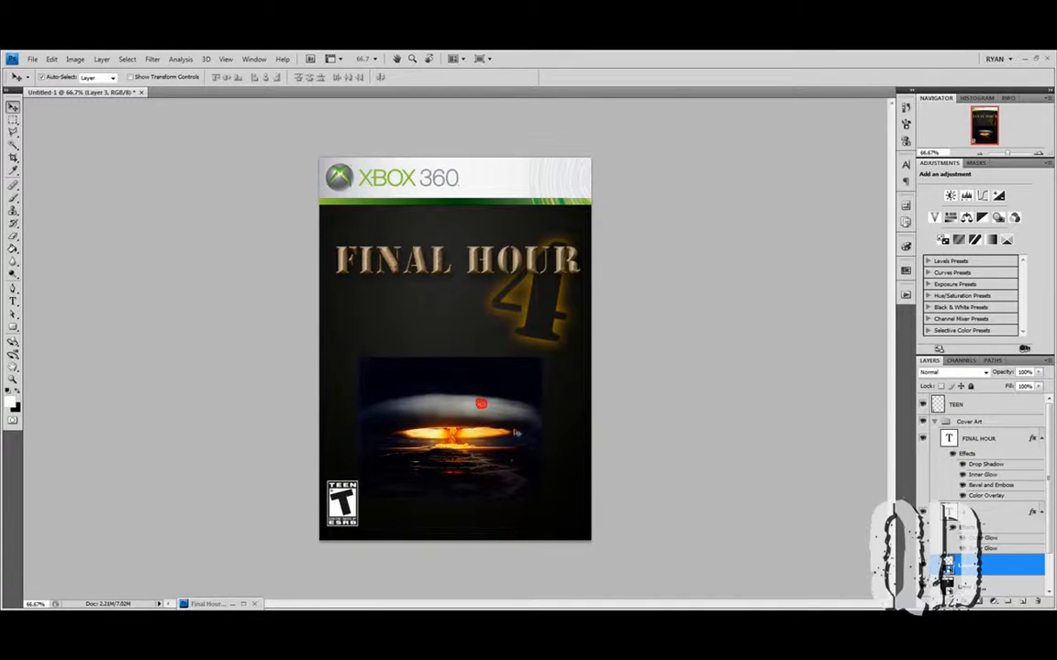
Step: Enlarge the mushroom cloud to 239.1% and move it up so the explosion fills the cover's width below the title
{"action": "key", "text": "ctrl+t"}
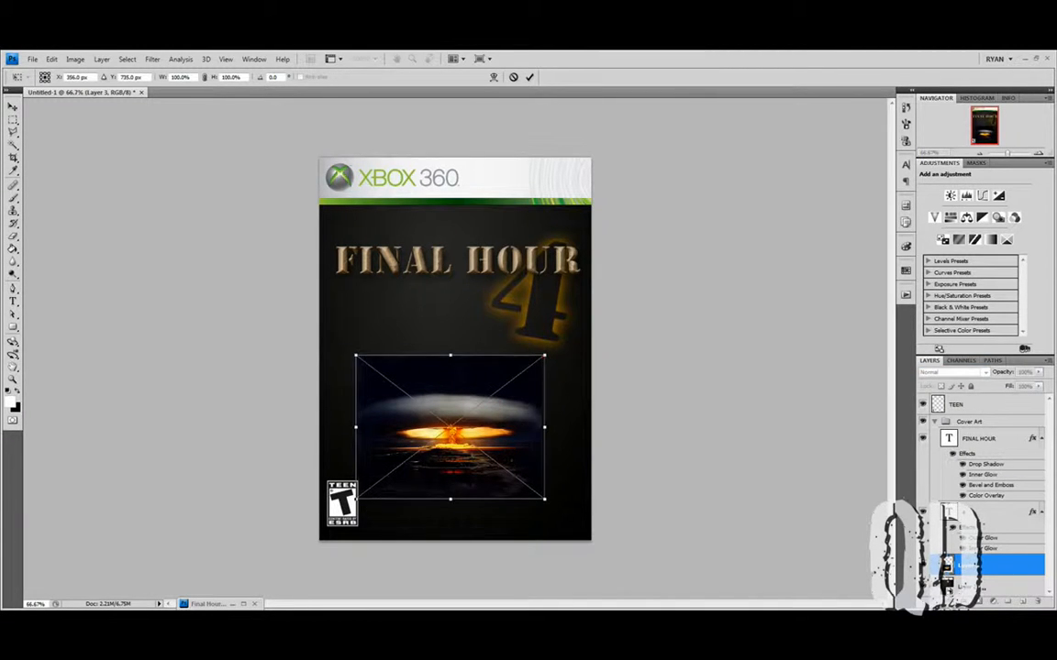
{"action": "left_click_drag", "start_coordinate": [544, 360], "coordinate": [678, 267]}
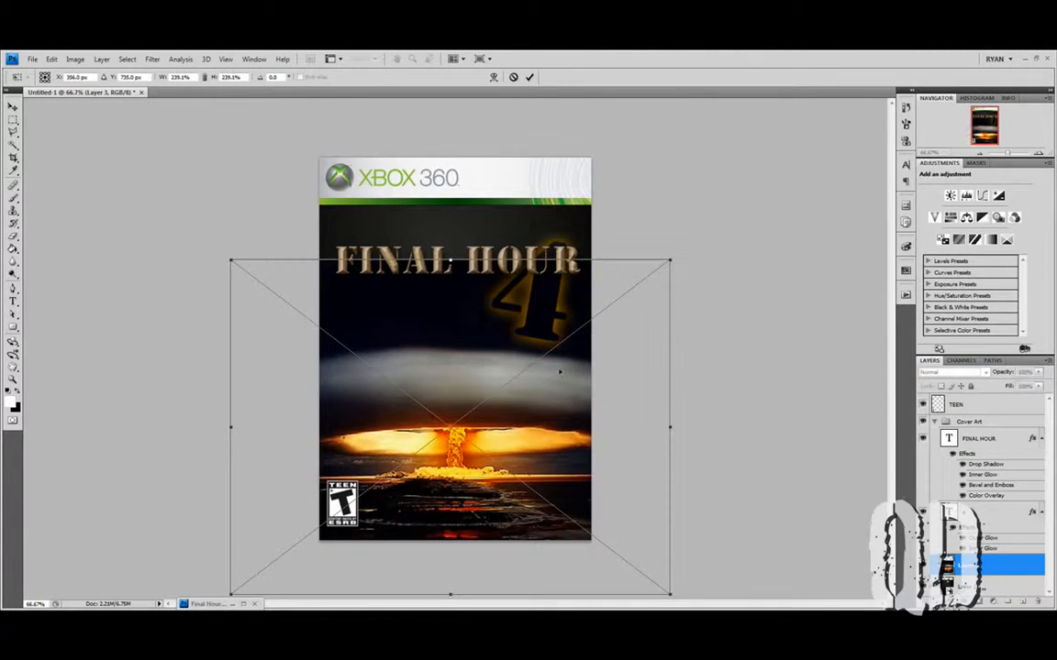
{"action": "left_click_drag", "start_coordinate": [558, 370], "coordinate": [562, 324]}
{"action": "key", "text": "Return"}
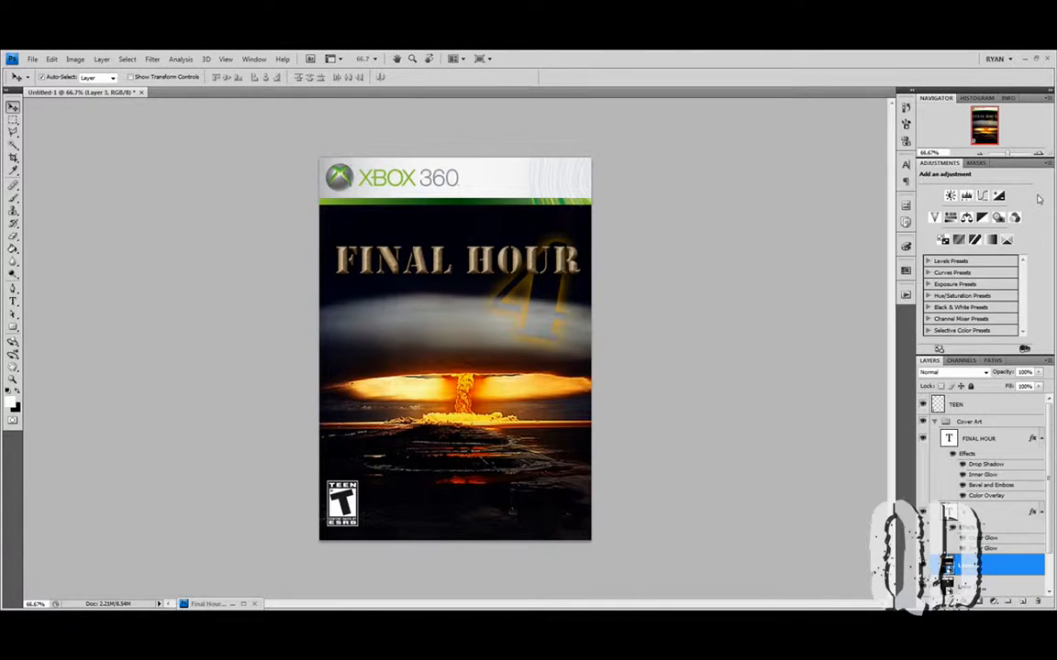
Step: Try out different blend modes on the mushroom cloud layer and set it to Lighter Color
{"action": "left_click", "coordinate": [1040, 154]}
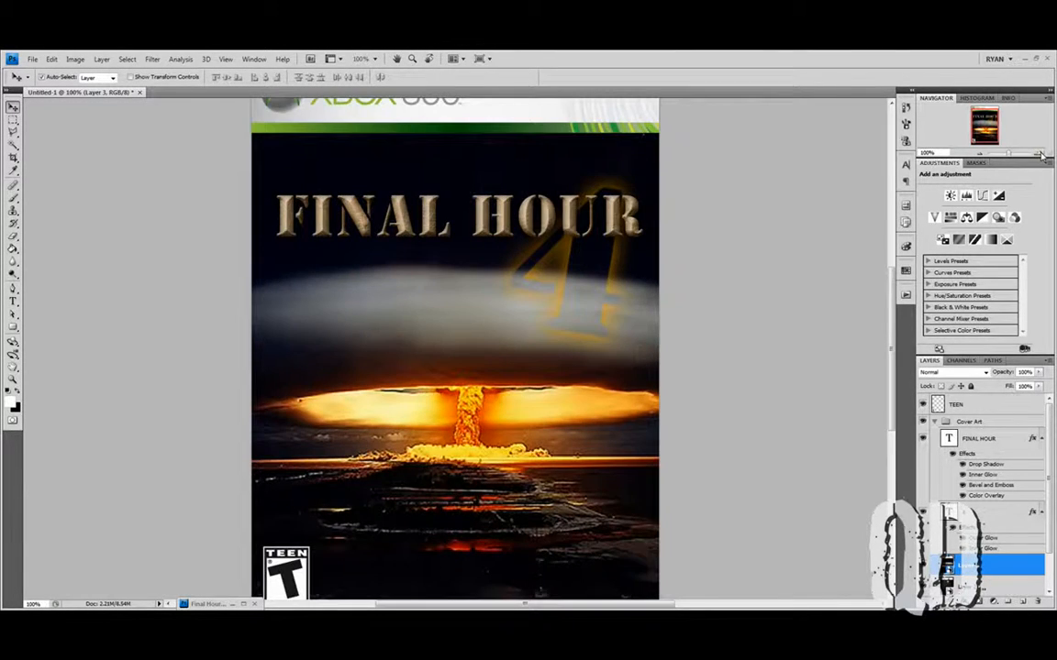
{"action": "left_click", "coordinate": [1040, 154]}
{"action": "left_click", "coordinate": [980, 155]}
{"action": "left_click", "coordinate": [979, 155]}
{"action": "left_click", "coordinate": [1040, 154]}
{"action": "scroll", "coordinate": [881, 113], "scroll_direction": "down", "scroll_amount": 1}
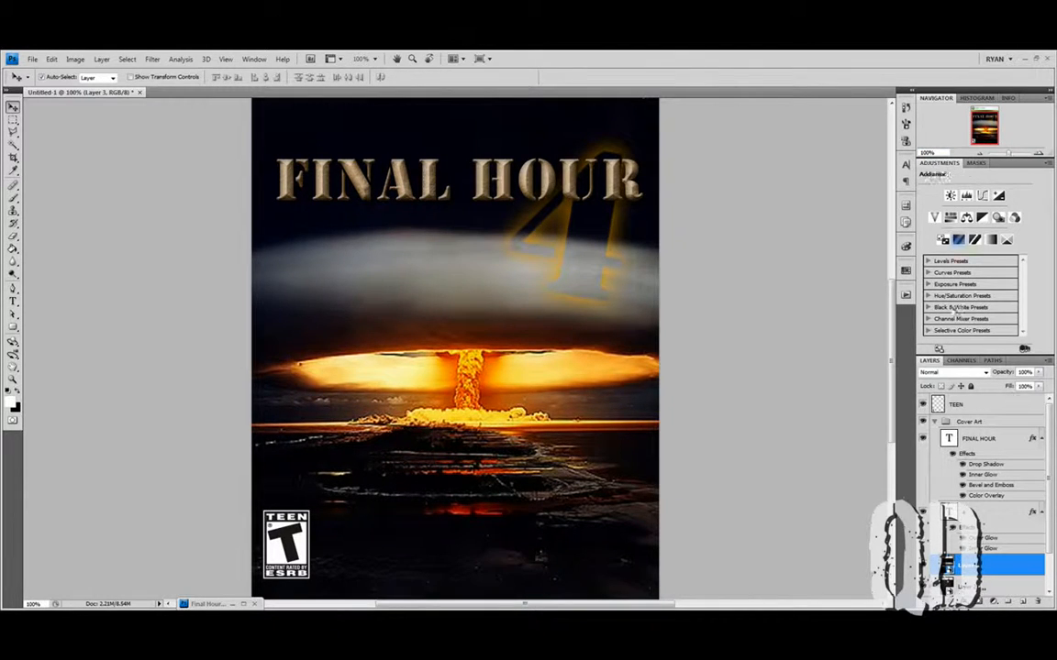
{"action": "left_click", "coordinate": [972, 374]}
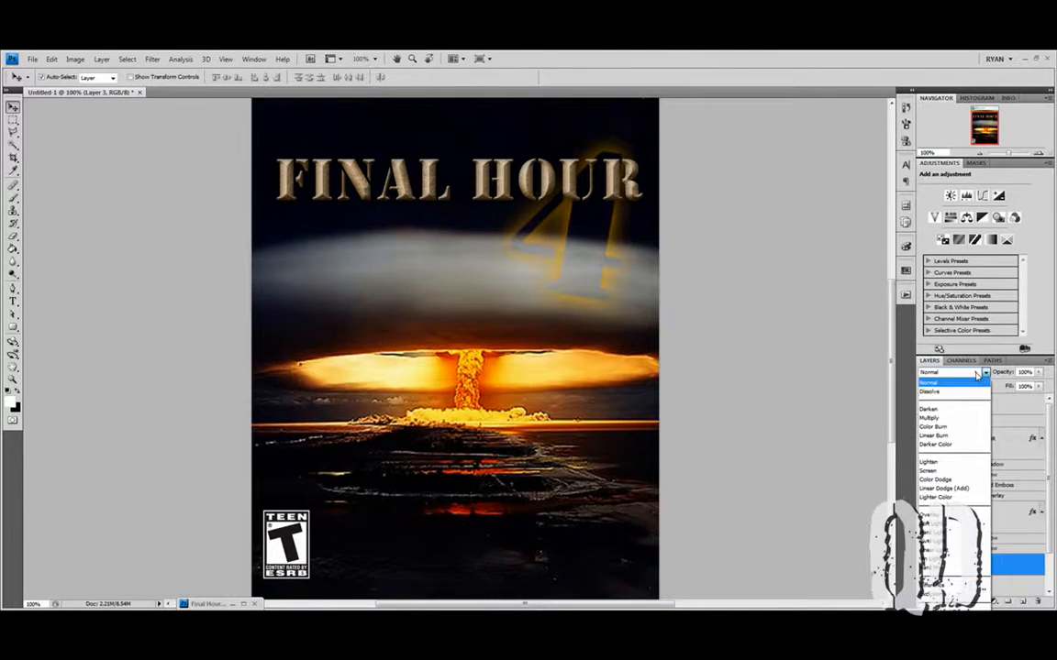
{"action": "left_click", "coordinate": [971, 392]}
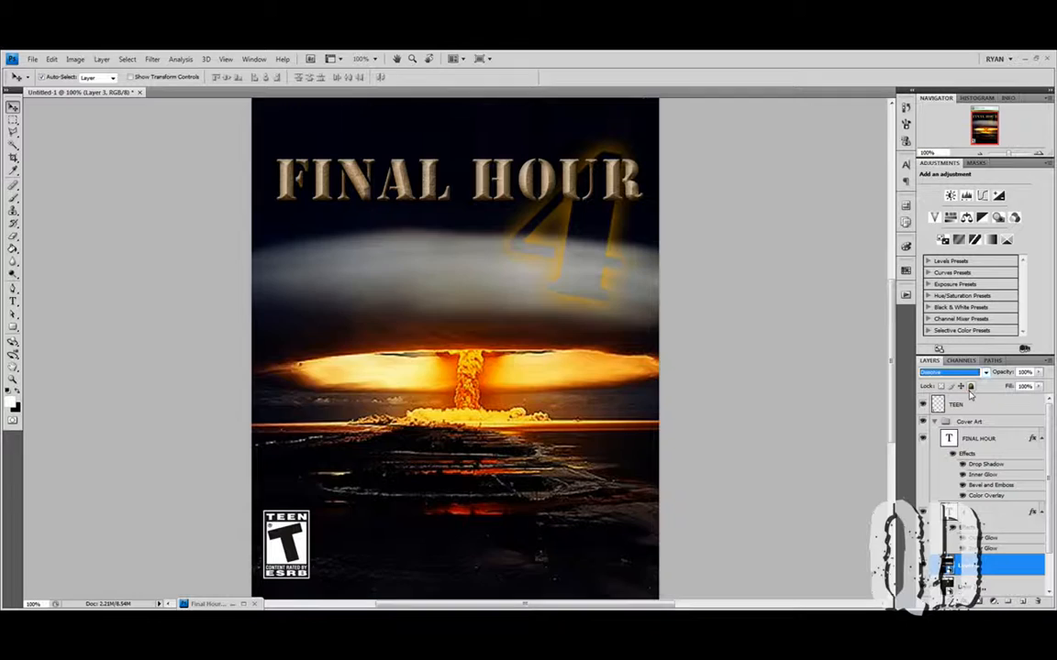
{"action": "key", "text": "Down"}
{"action": "key", "text": "Down"}
{"action": "key", "text": "Down"}
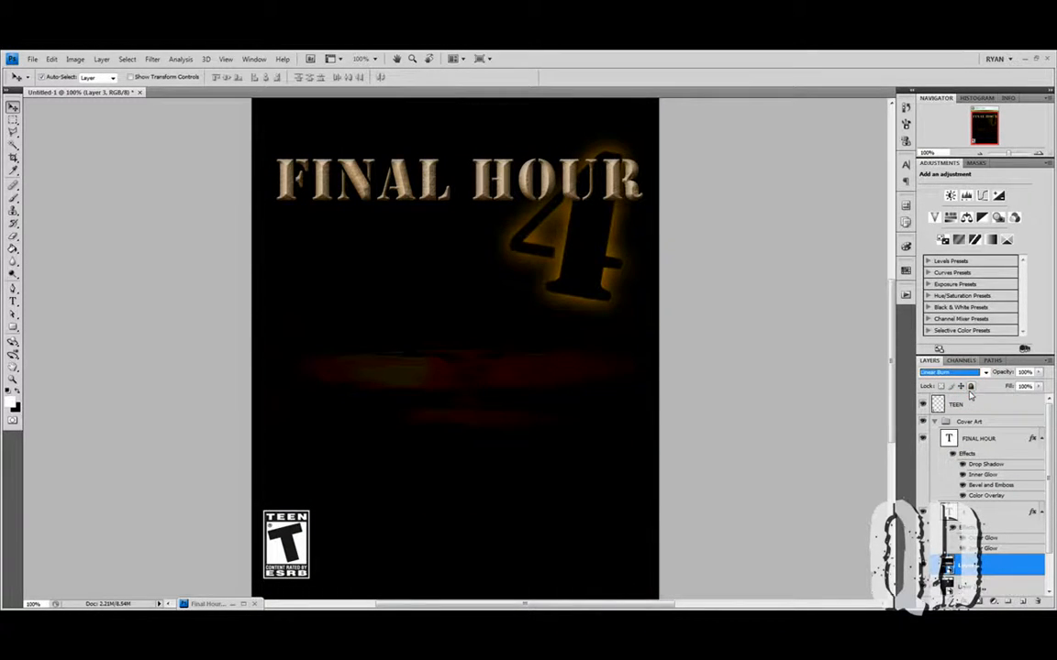
{"action": "key", "text": "Down"}
{"action": "key", "text": "Down"}
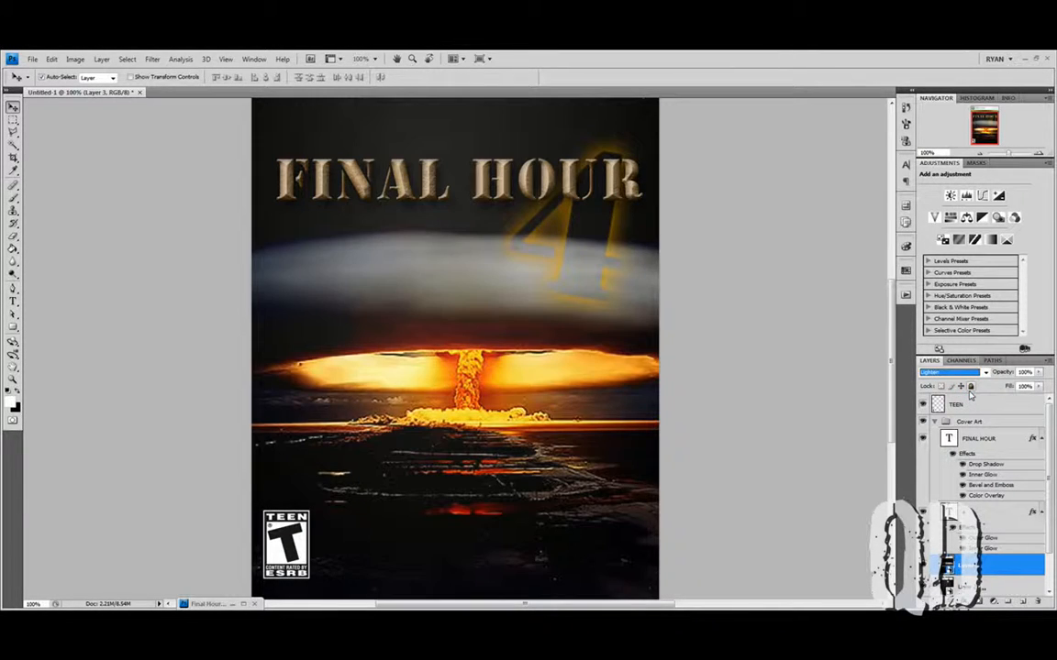
{"action": "key", "text": "Down"}
{"action": "key", "text": "Down"}
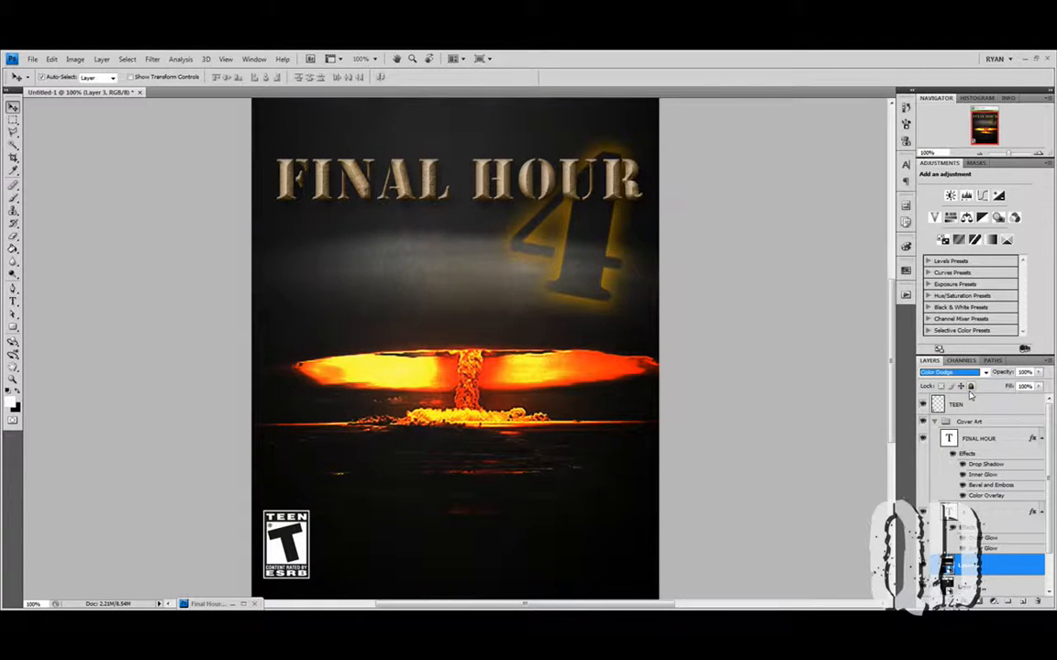
{"action": "key", "text": "Down"}
{"action": "key", "text": "Down"}
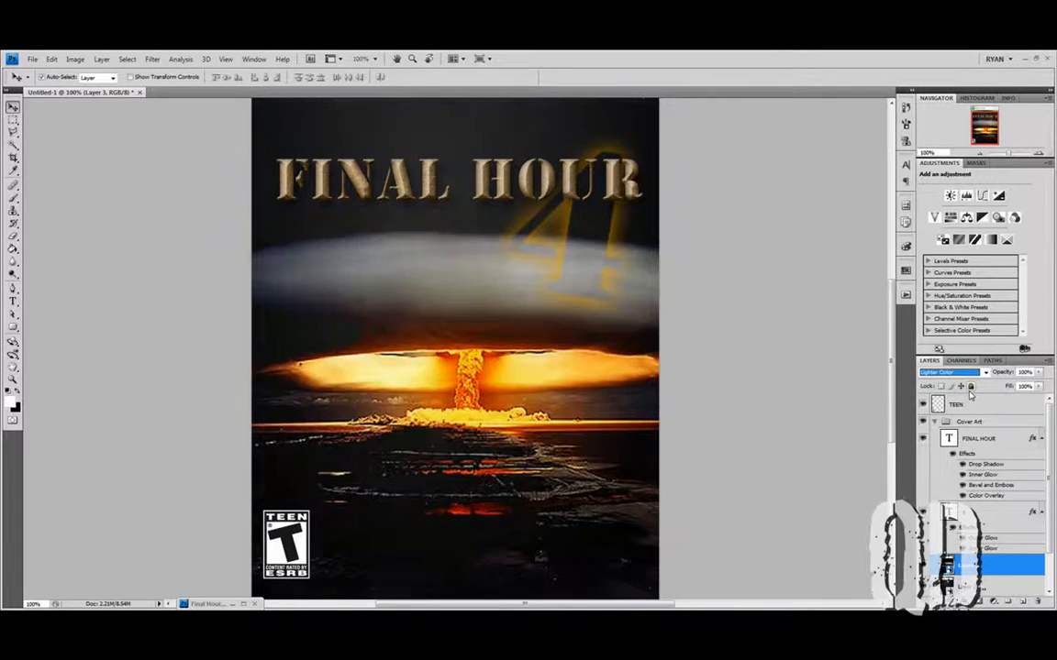
{"action": "key", "text": "Down"}
{"action": "key", "text": "Down"}
{"action": "key", "text": "Down"}
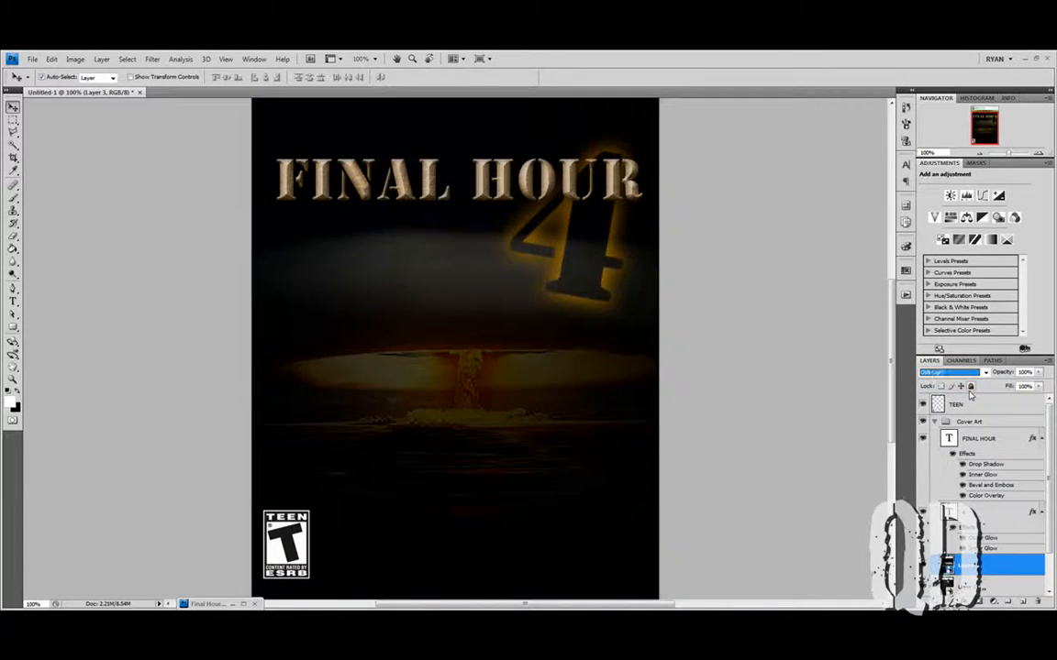
{"action": "key", "text": "Down"}
{"action": "key", "text": "Down"}
{"action": "key", "text": "Down"}
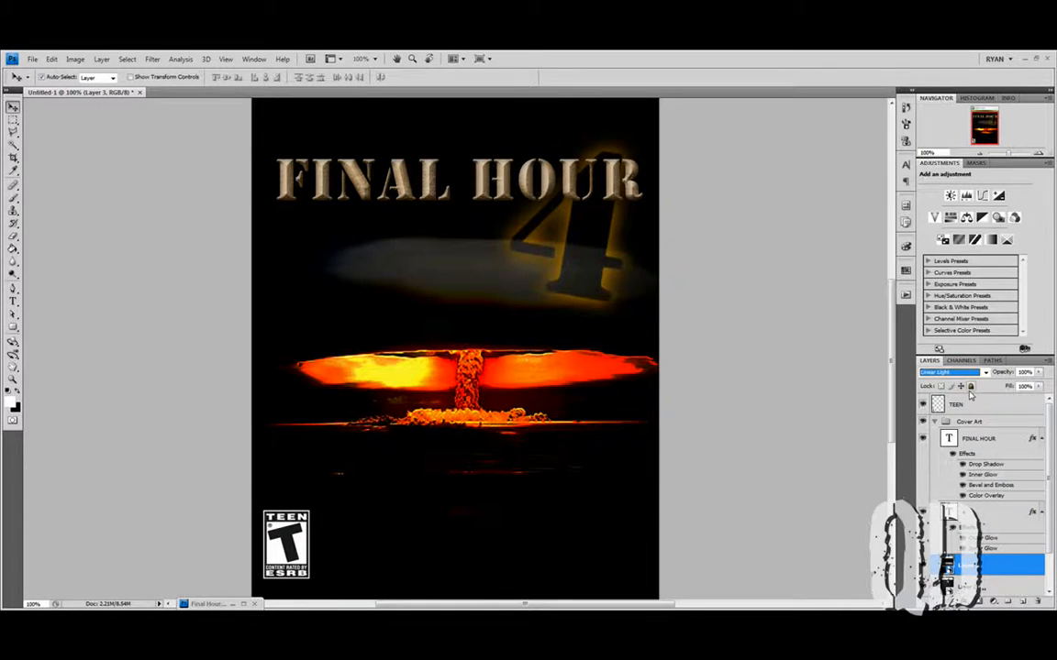
{"action": "key", "text": "Down"}
{"action": "key", "text": "Down"}
{"action": "key", "text": "Down"}
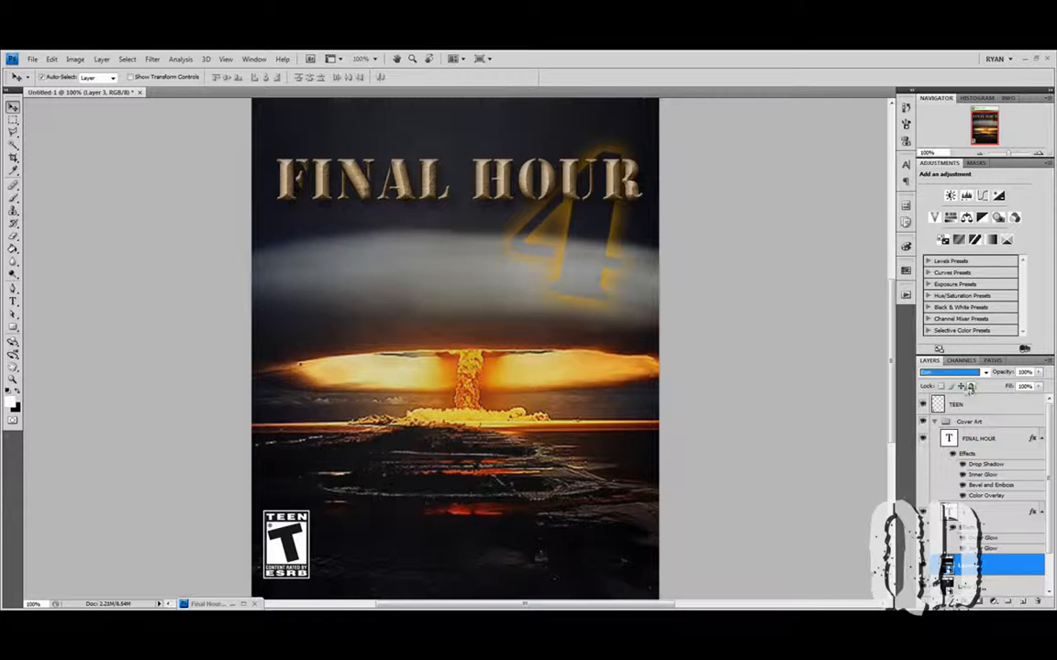
{"action": "key", "text": "Down"}
{"action": "key", "text": "Down"}
{"action": "key", "text": "Down"}
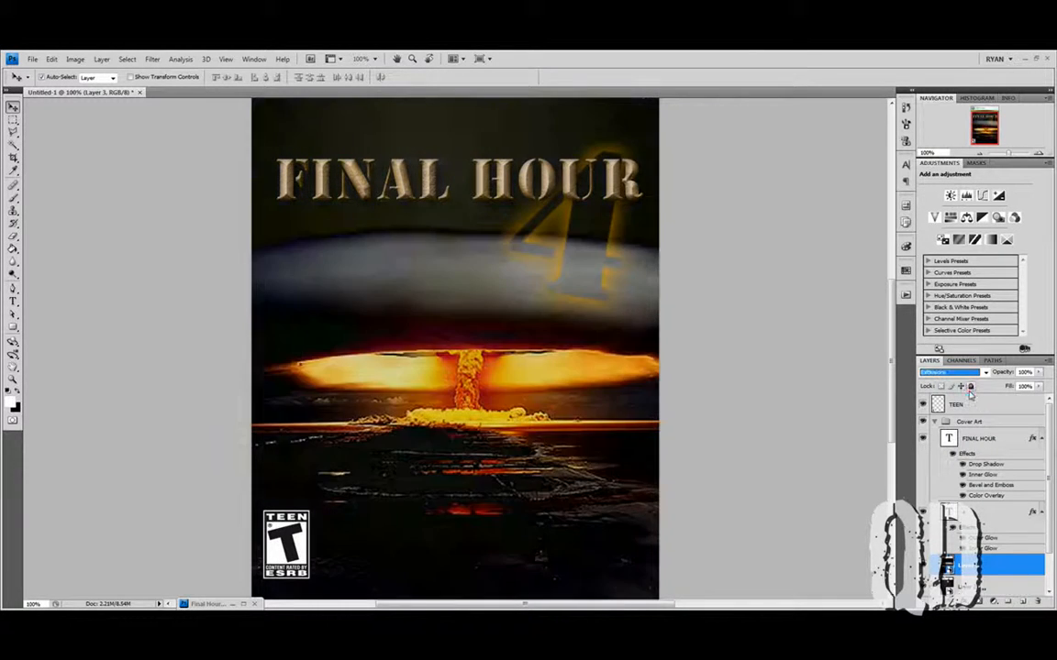
{"action": "key", "text": "Down"}
{"action": "key", "text": "Down"}
{"action": "key", "text": "Up"}
{"action": "key", "text": "Up"}
{"action": "key", "text": "Up"}
{"action": "key", "text": "Up"}
{"action": "key", "text": "Up"}
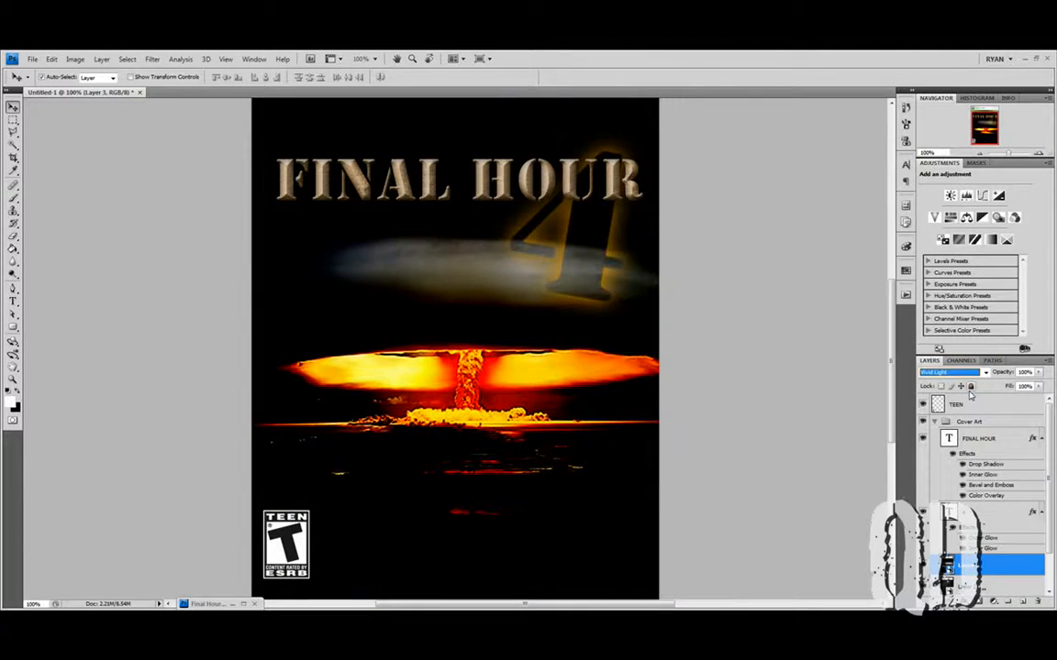
{"action": "key", "text": "Up"}
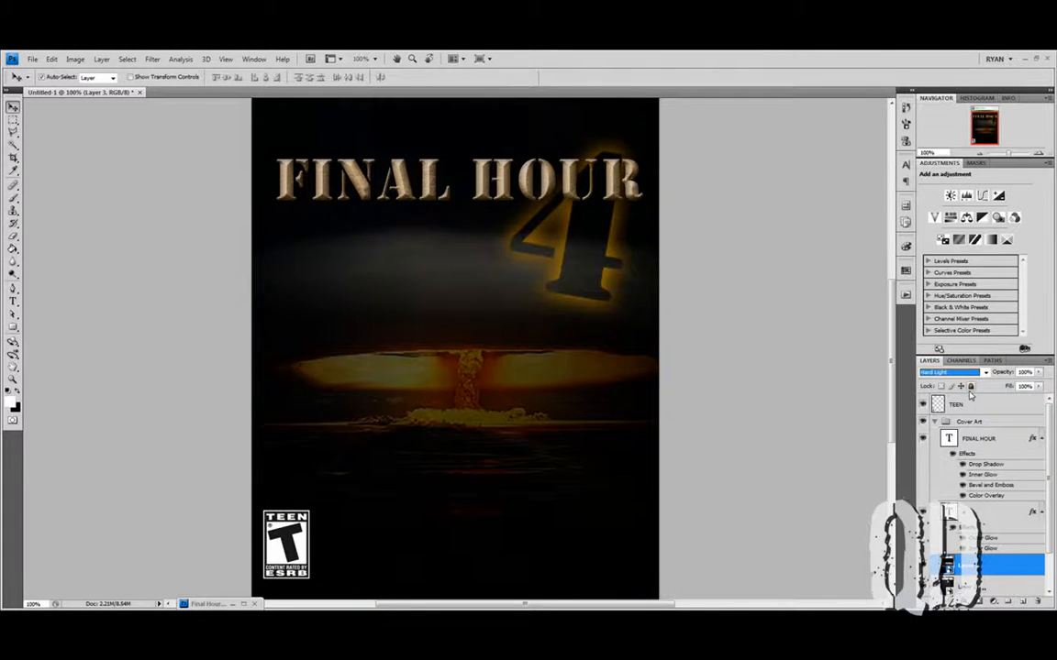
{"action": "key", "text": "Up"}
{"action": "key", "text": "Up"}
{"action": "key", "text": "Up"}
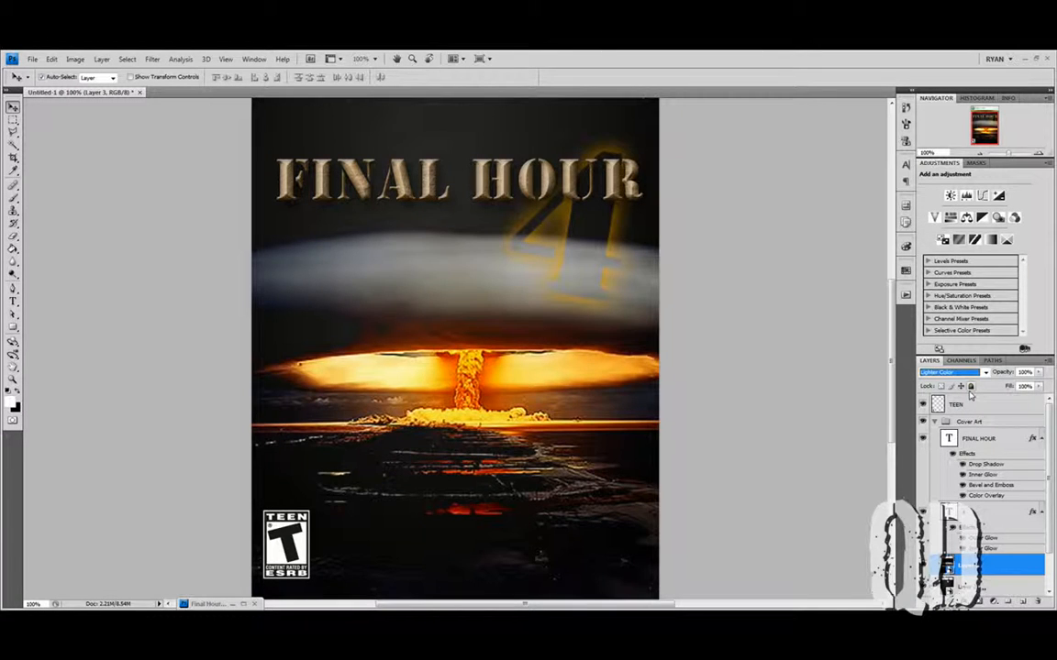
Step: Apply a Gaussian Blur with a radius of 4.3 pixels to the mushroom cloud layer
{"action": "left_click", "coordinate": [977, 154]}
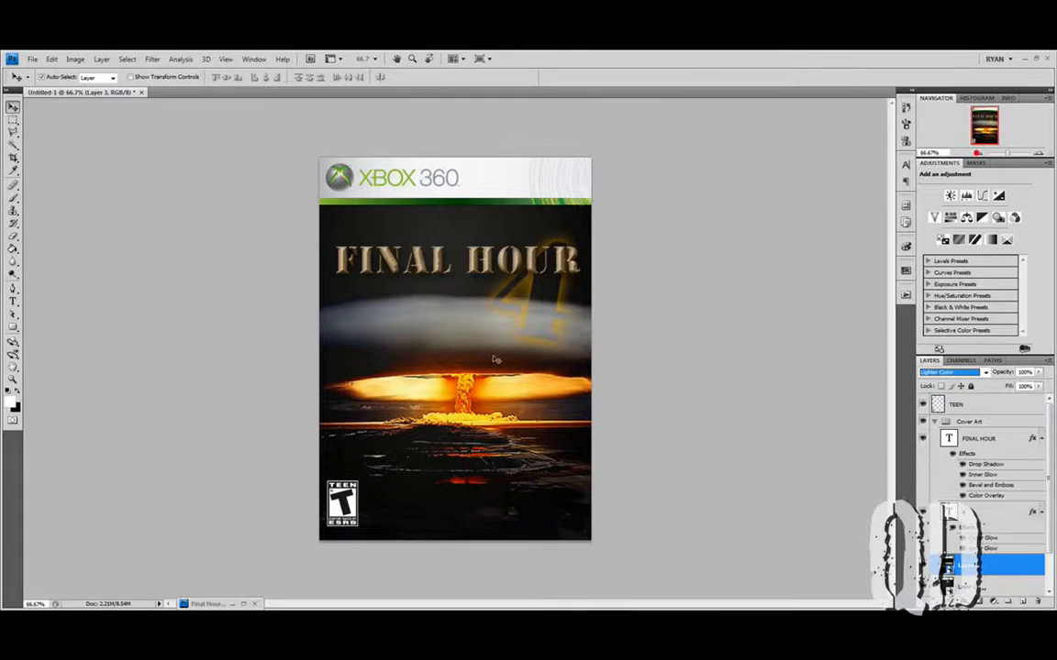
{"action": "left_click", "coordinate": [153, 59]}
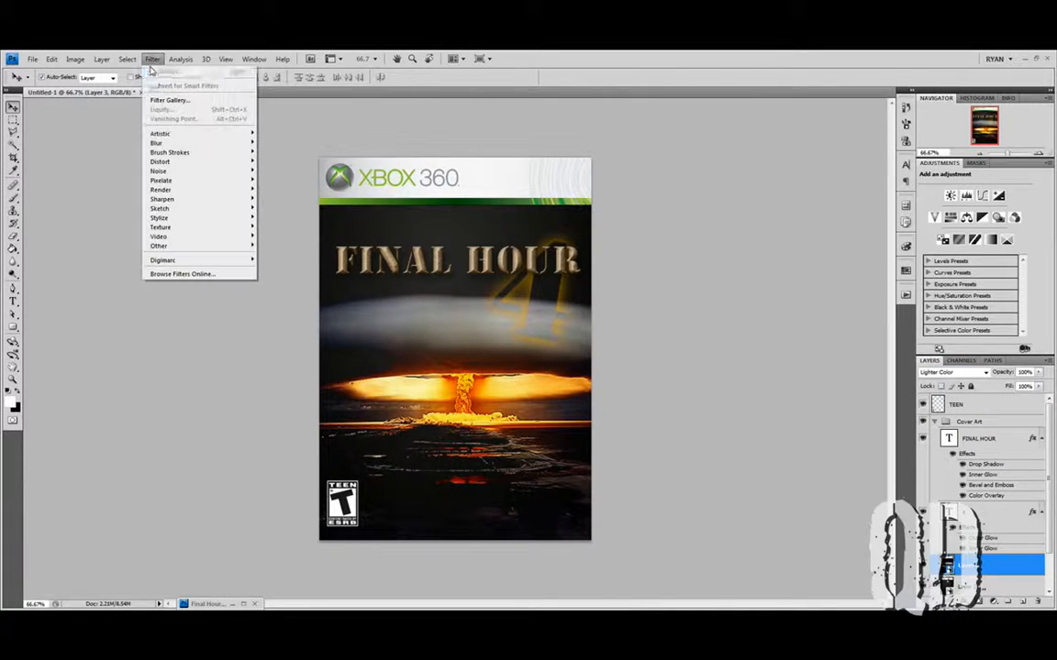
{"action": "mouse_move", "coordinate": [183, 148]}
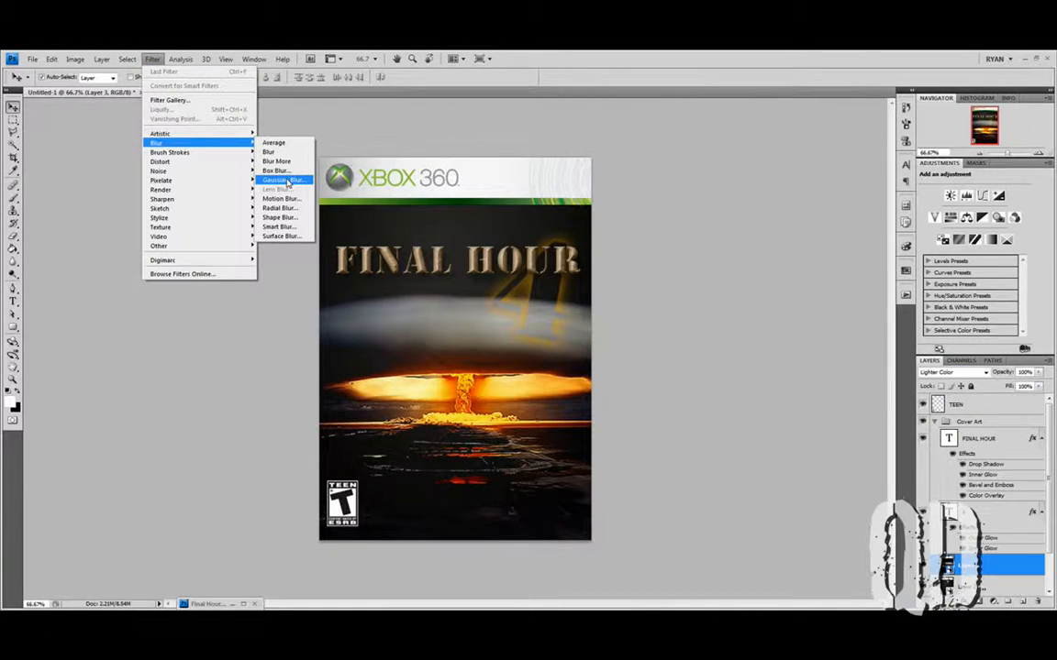
{"action": "left_click", "coordinate": [287, 181]}
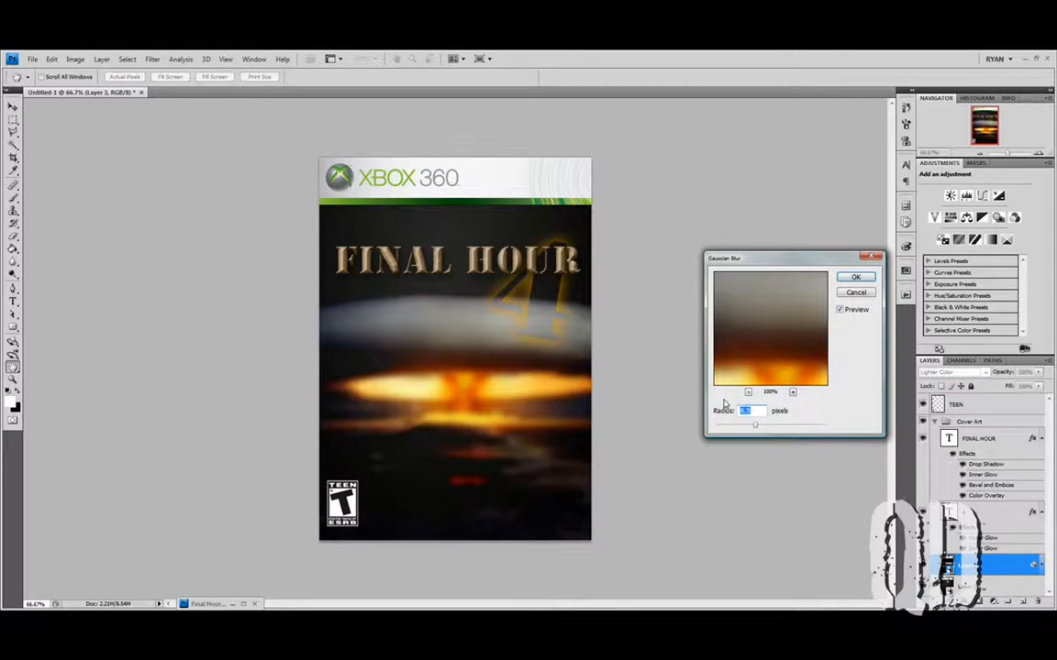
{"action": "left_click_drag", "start_coordinate": [753, 423], "coordinate": [743, 430]}
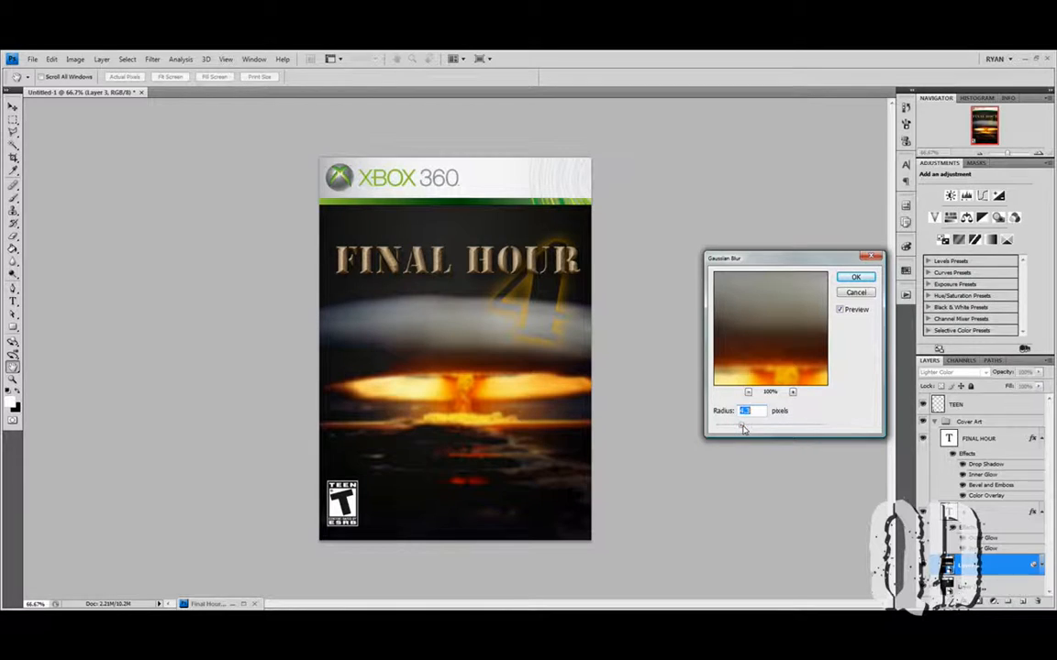
{"action": "left_click", "coordinate": [855, 277]}
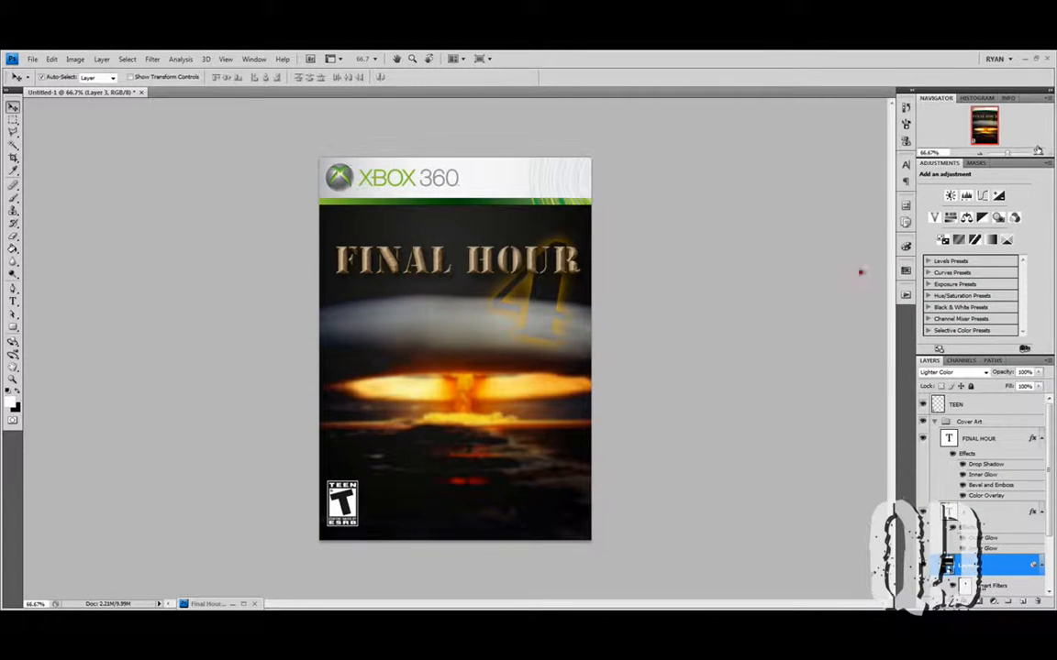
Step: Set the mushroom cloud layer's opacity to 50%
{"action": "left_click", "coordinate": [1040, 155]}
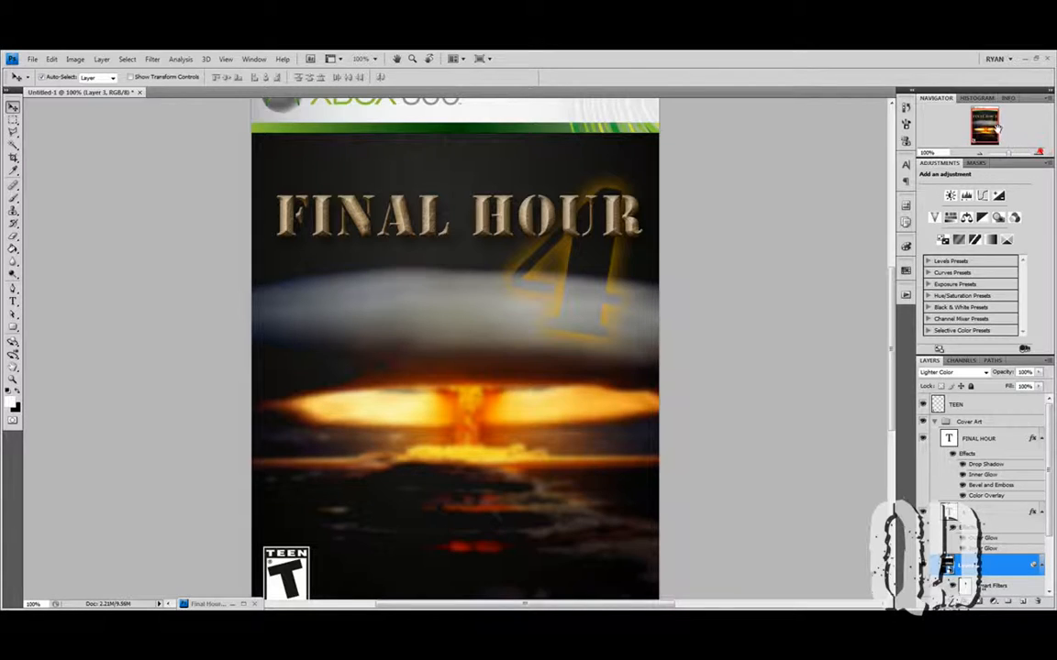
{"action": "left_click_drag", "start_coordinate": [988, 130], "coordinate": [989, 134]}
{"action": "left_click", "coordinate": [1038, 372]}
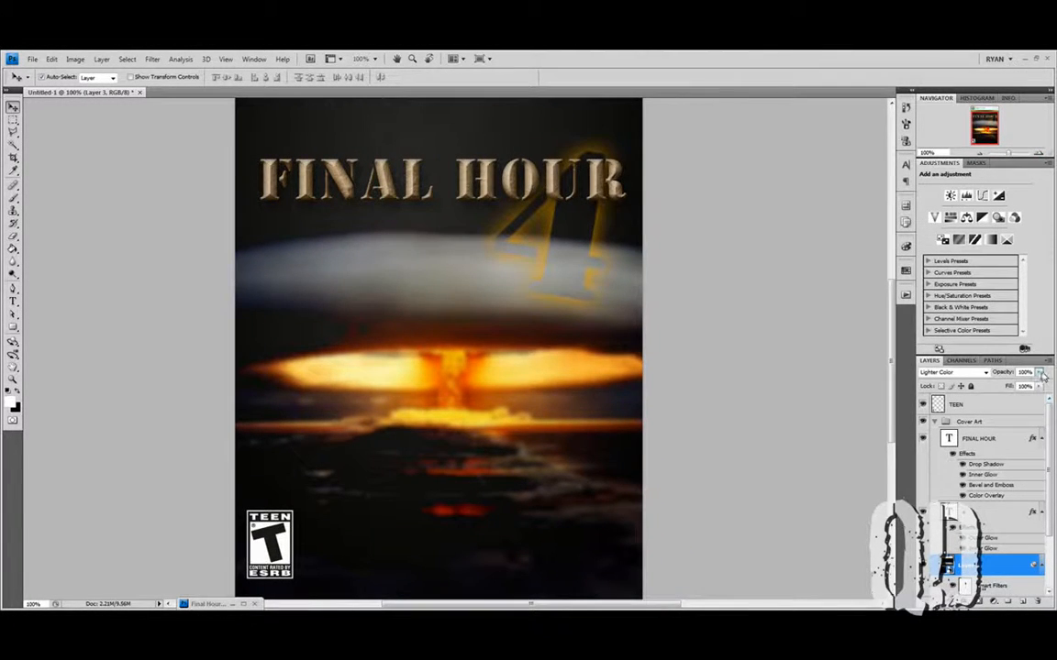
{"action": "left_click", "coordinate": [1000, 372]}
{"action": "type", "text": "50"}
{"action": "key", "text": "Return"}
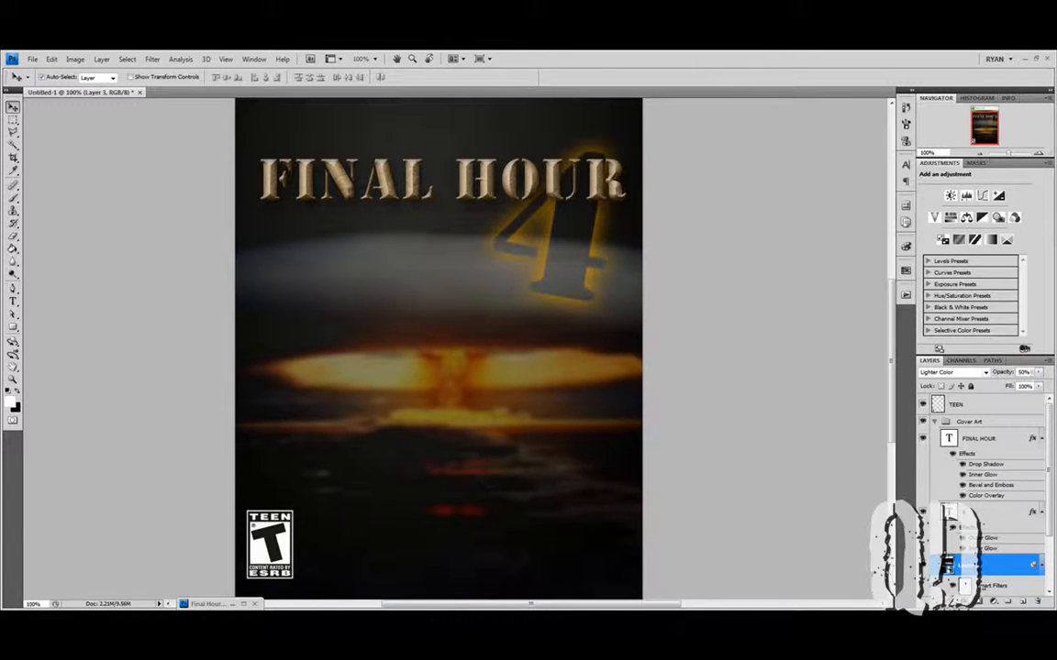
Step: Lower the mushroom cloud layer's opacity to 30% and deselect the layer
{"action": "left_click", "coordinate": [1038, 372]}
{"action": "left_click_drag", "start_coordinate": [1019, 385], "coordinate": [1010, 386]}
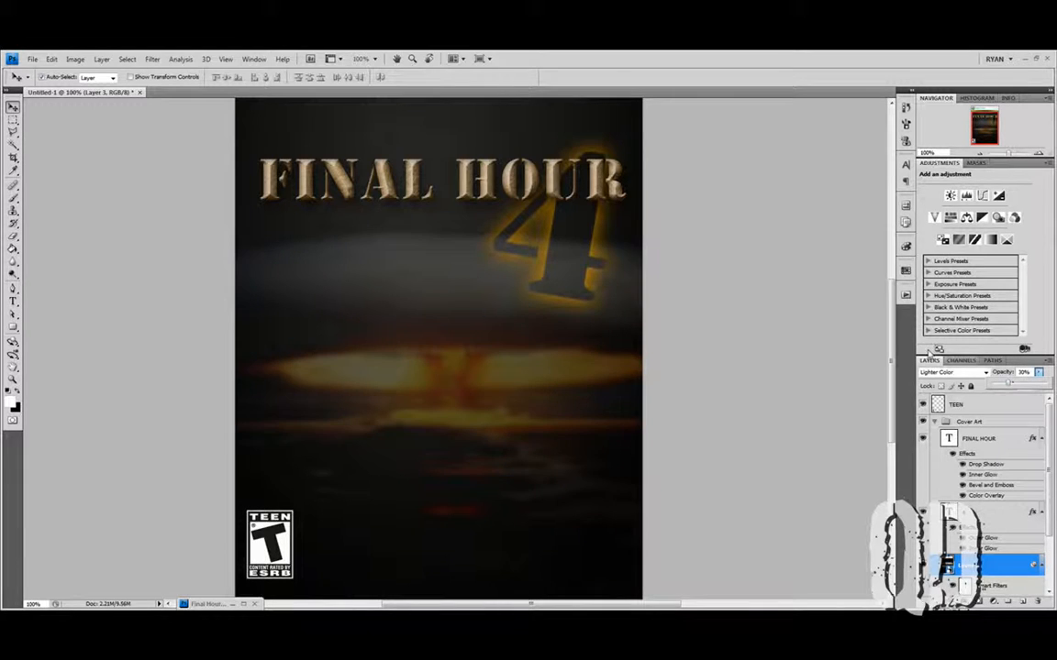
{"action": "left_click", "coordinate": [720, 312]}
{"action": "left_click", "coordinate": [721, 311]}
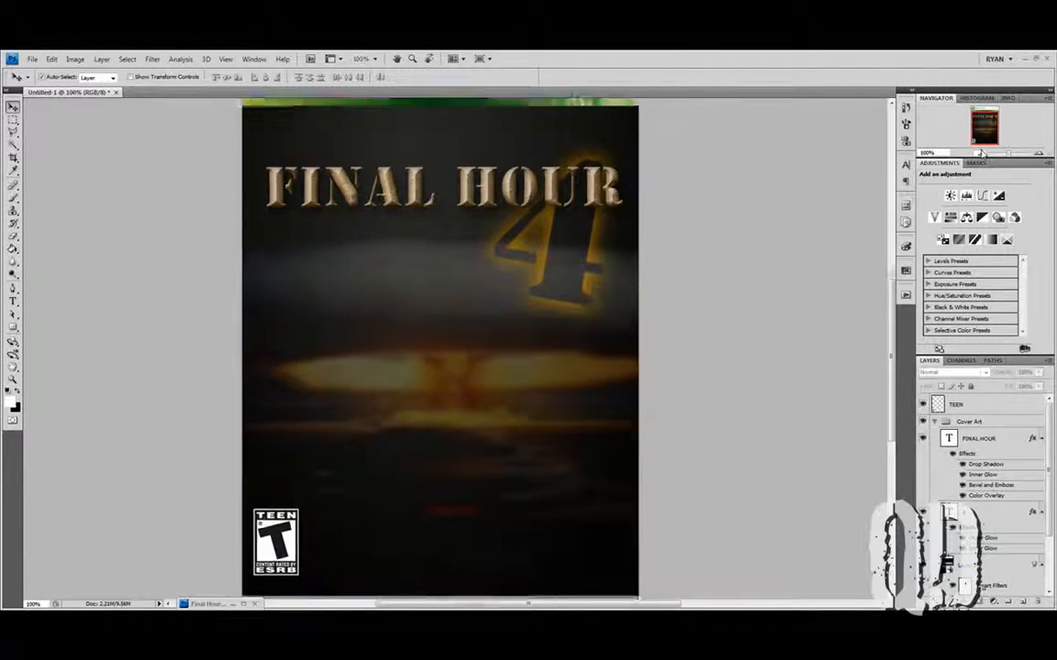
{"action": "left_click", "coordinate": [982, 153]}
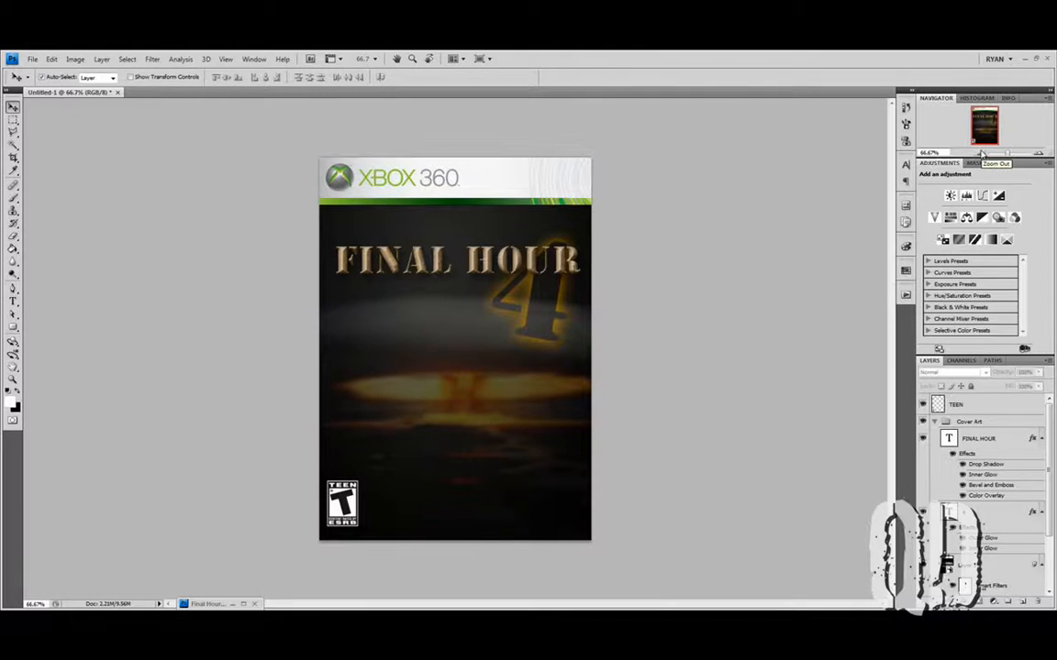